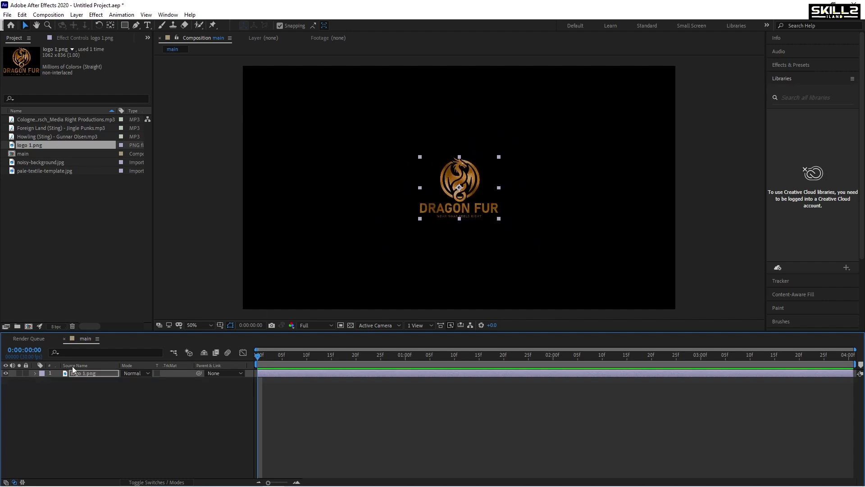
- Add a shape layer beneath the logo layer and fill it with a rectangle covering the whole composition
right_click(72, 407)
mouse_move(109, 312)
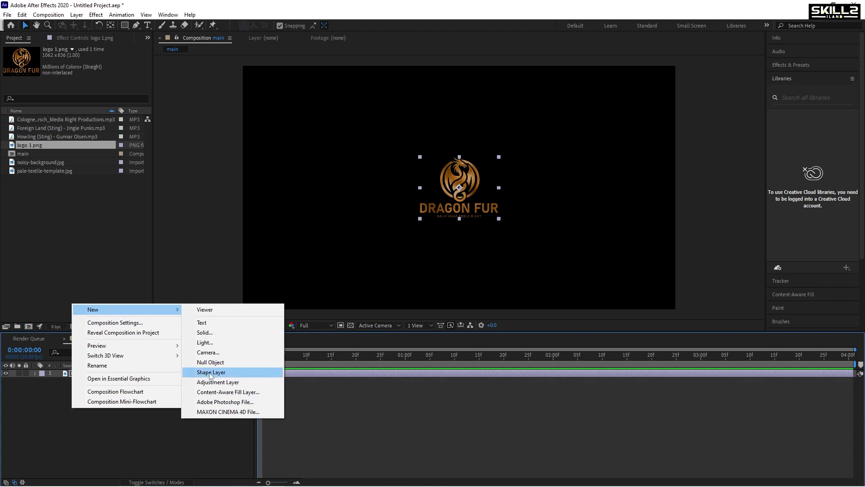
left_click(212, 390)
left_click_drag(89, 373, 87, 389)
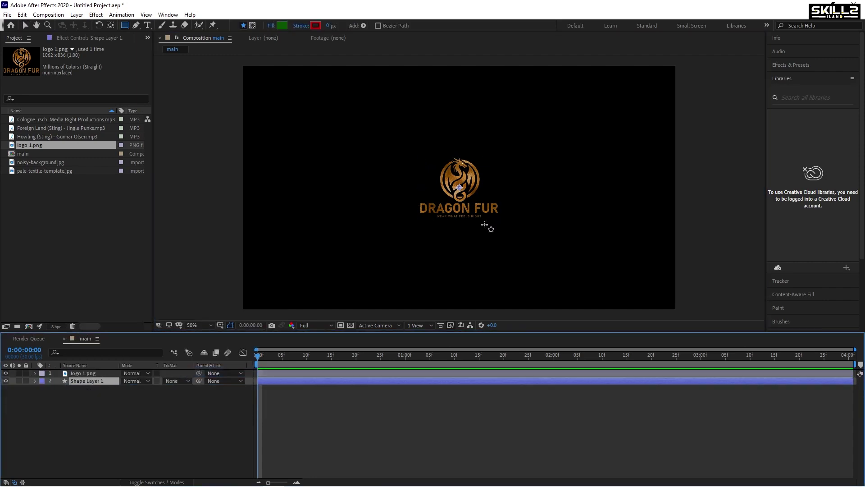
double_click(125, 26)
key("v")
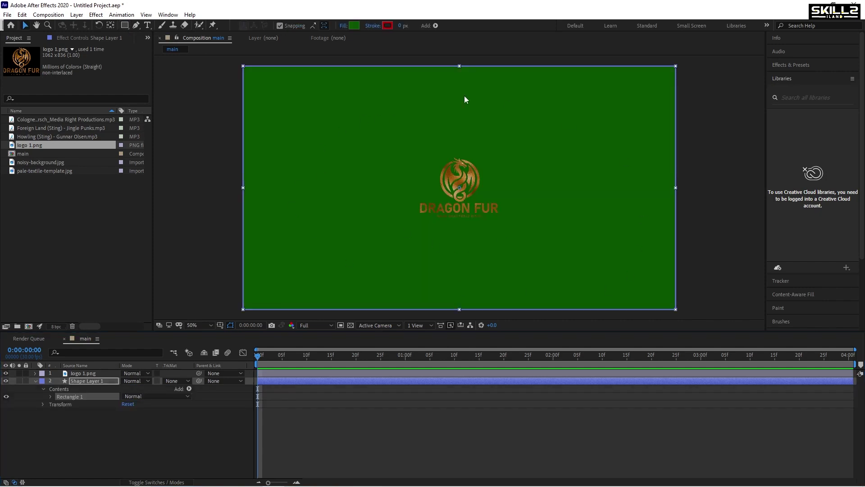
- Change the background rectangle's fill type from solid colour to Linear Gradient
left_click(355, 25)
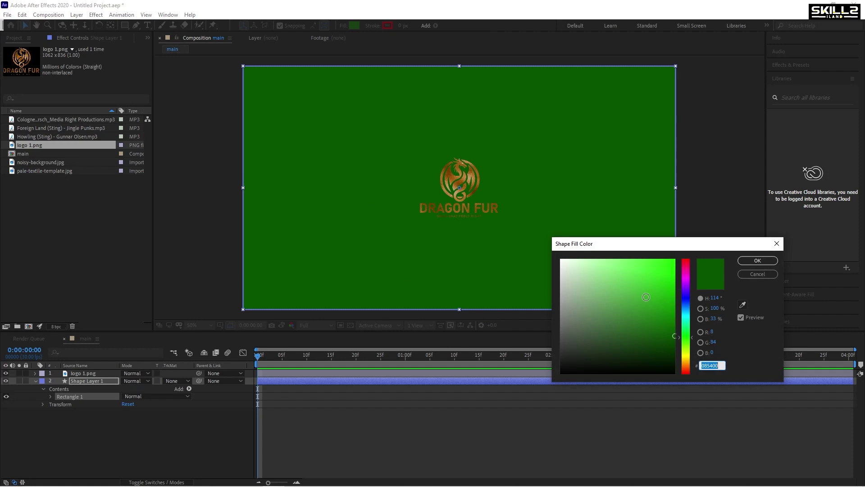
left_click(761, 275)
left_click(343, 26)
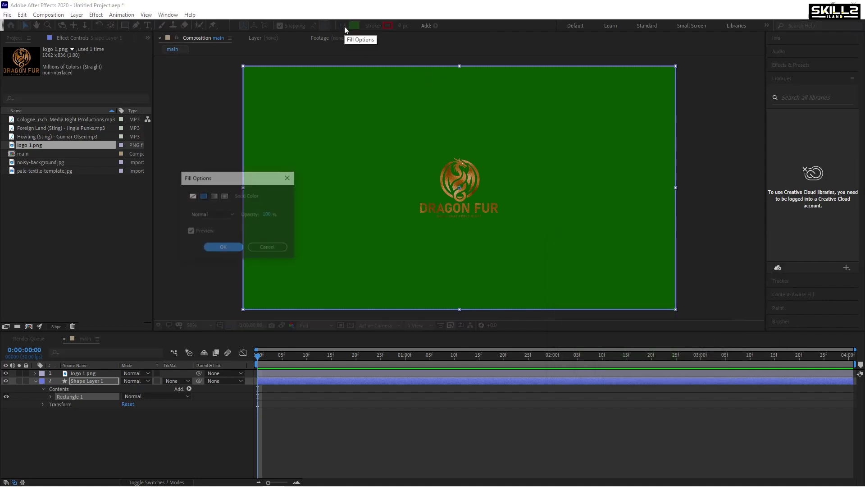
left_click(213, 197)
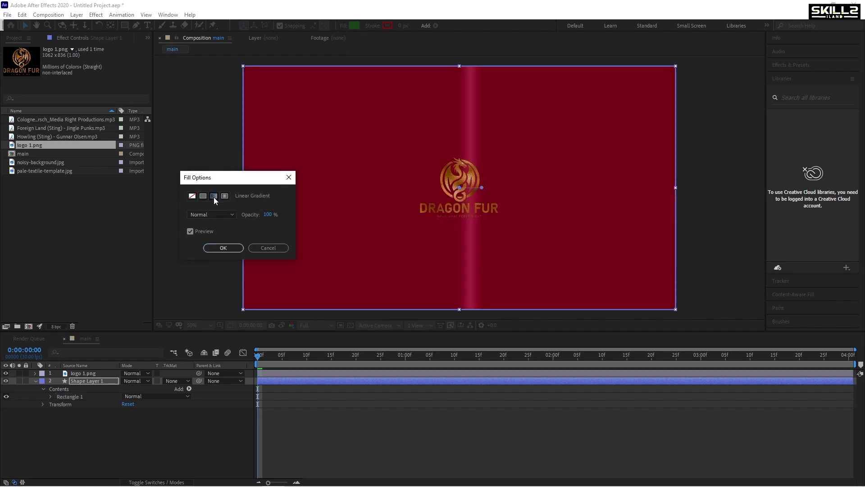
left_click(223, 249)
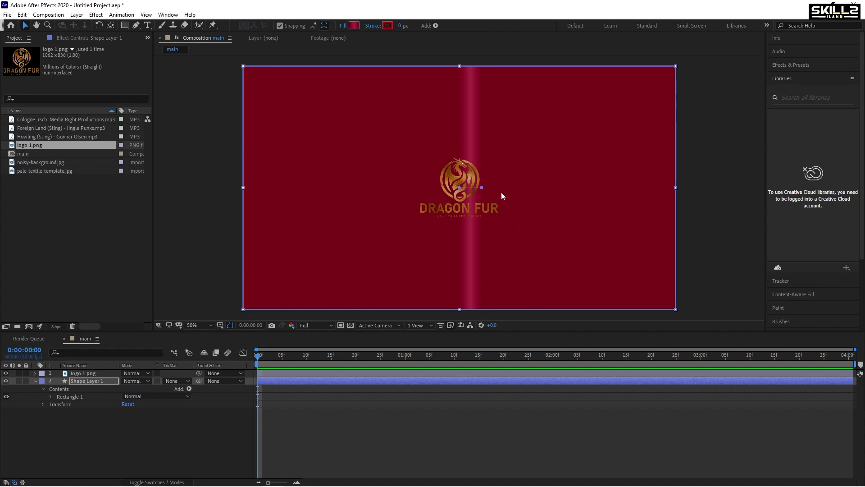
- Stretch the background gradient vertically so it runs from the composition's top edge to its bottom edge
left_click_drag(482, 188, 459, 309)
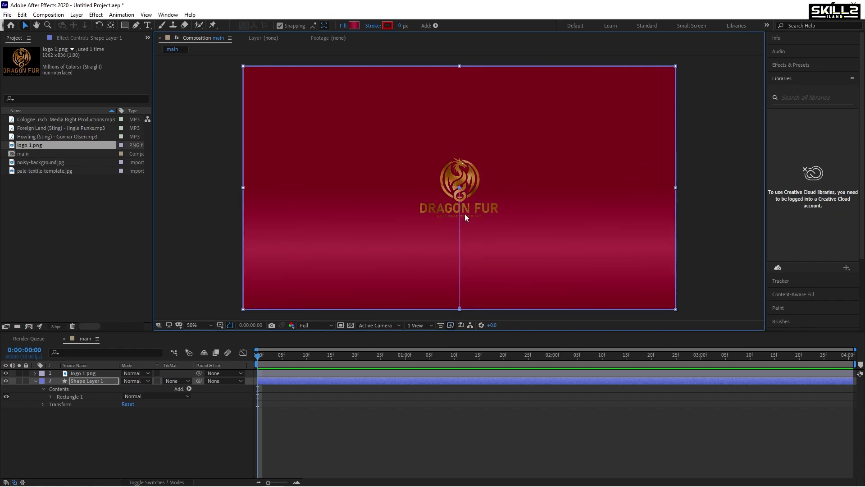
left_click_drag(460, 187, 461, 65)
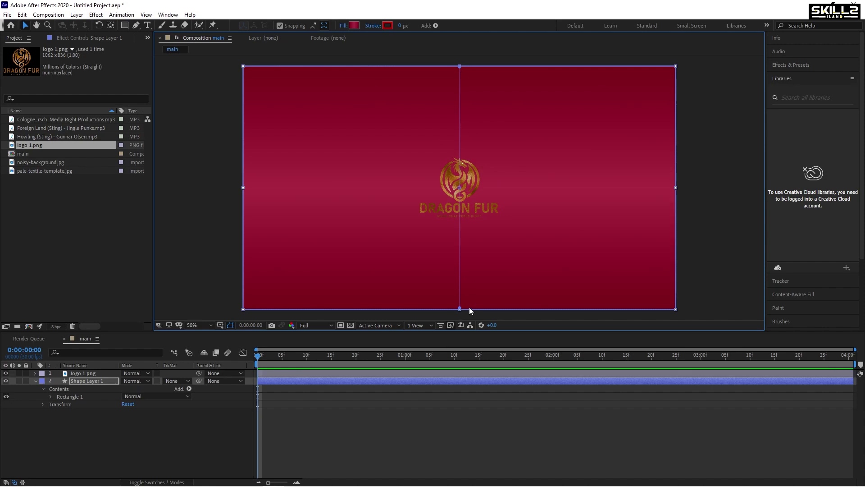
left_click_drag(460, 307, 460, 311)
- Recolour the background fill as a radial gradient from light blue 666DFF to dark blue 111674
left_click(353, 25)
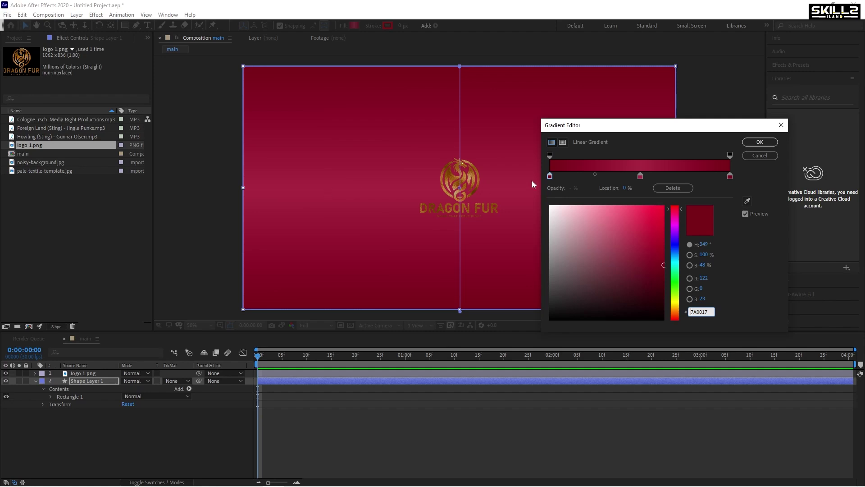
left_click(550, 177)
left_click(598, 215)
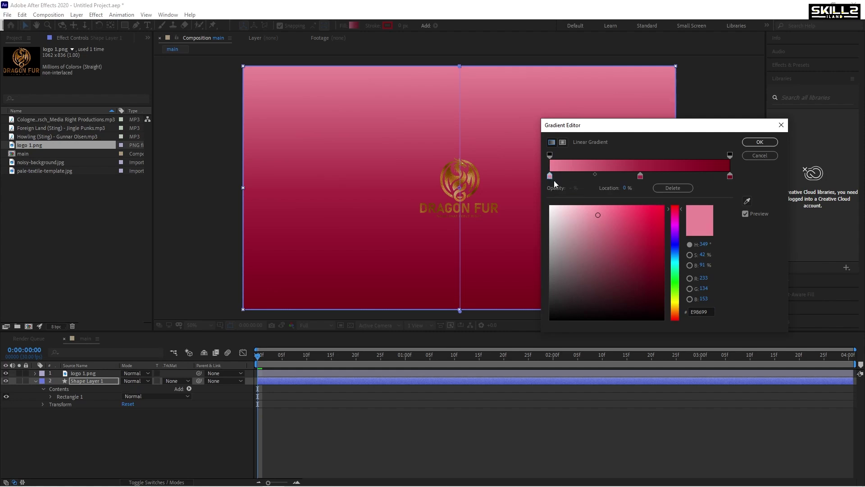
left_click(674, 268)
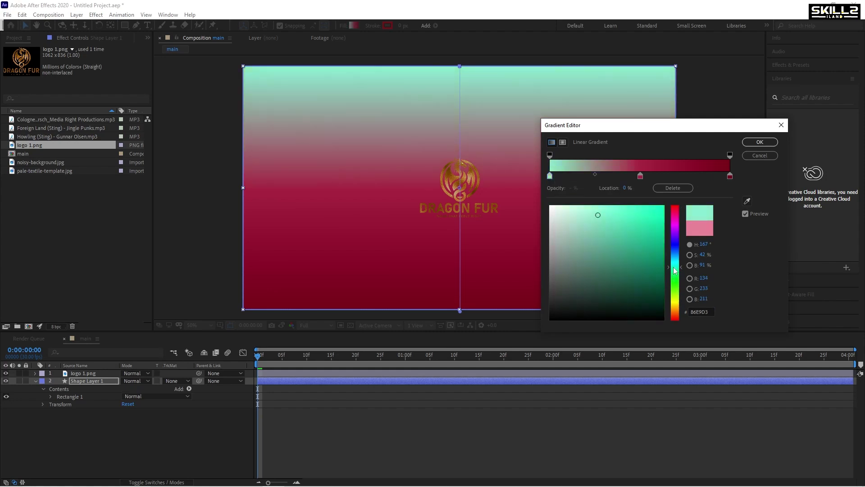
left_click_drag(675, 270, 675, 255)
left_click_drag(619, 222, 647, 221)
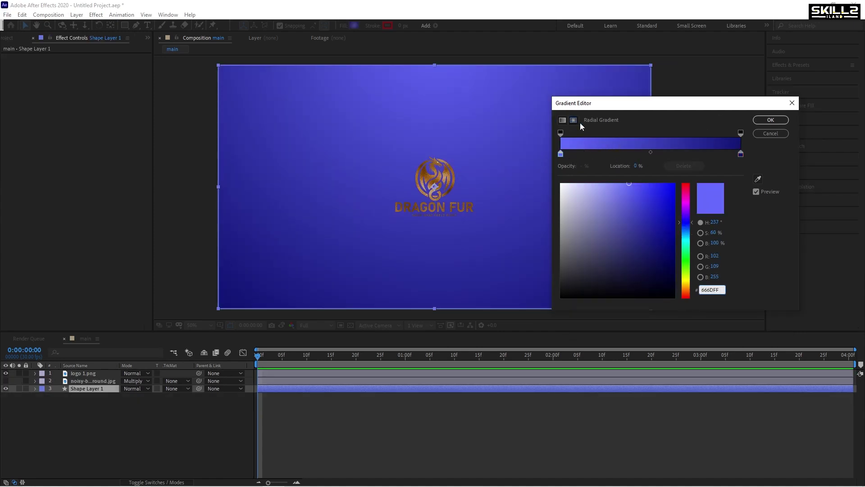
left_click(560, 154)
left_click(741, 154)
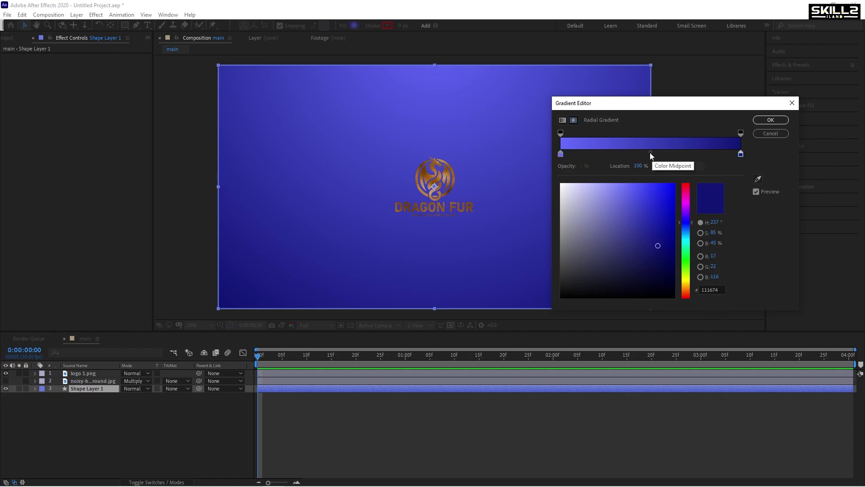
left_click(770, 120)
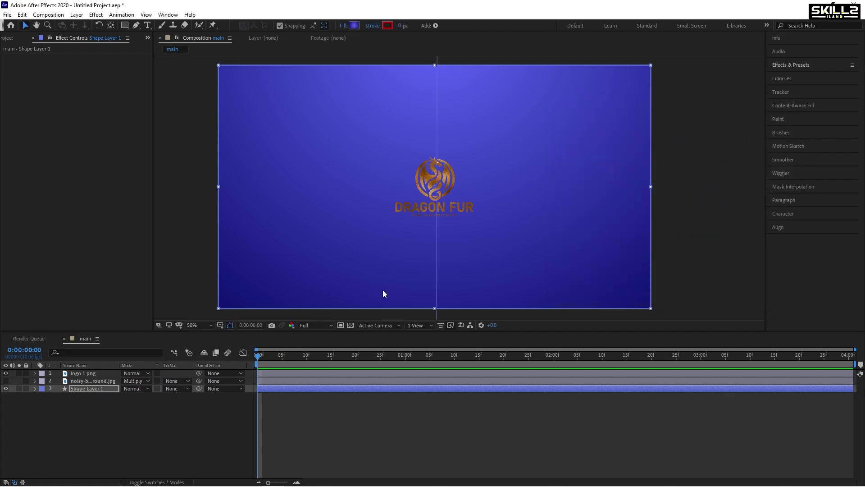
- Delete the hidden noisy-background.jpg layer from the main composition
left_click(95, 382)
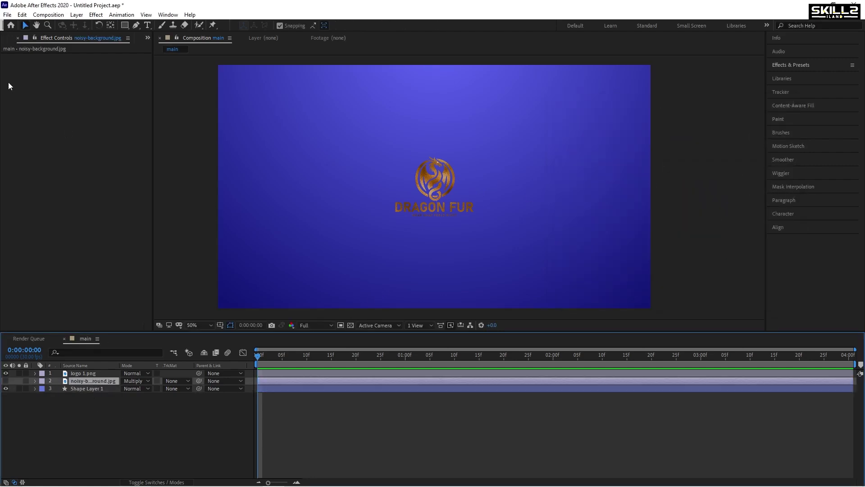
left_click(5, 40)
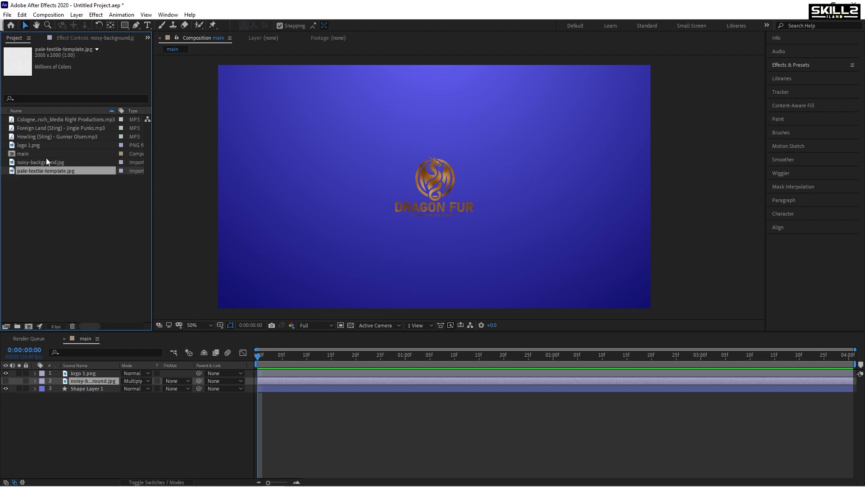
left_click(84, 373)
left_click(85, 382)
key("Delete")
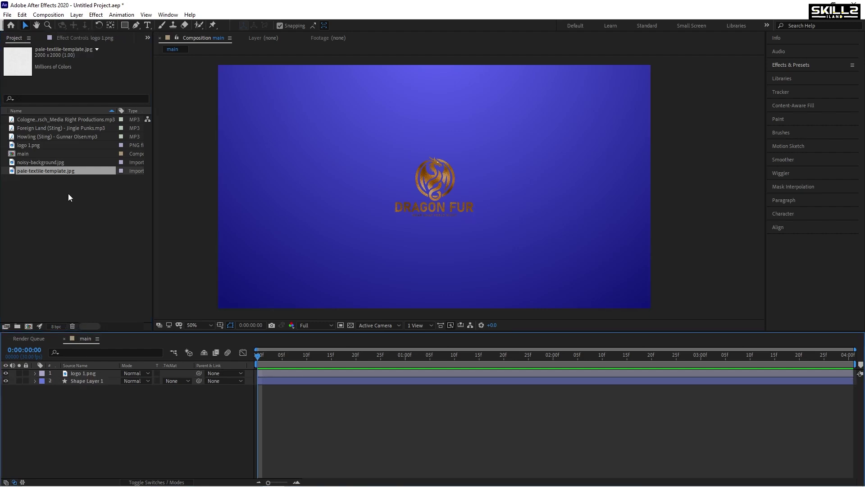
- Place noisy-background.jpg between the logo and shape layers and set its blending mode to Multiply
left_click(50, 120)
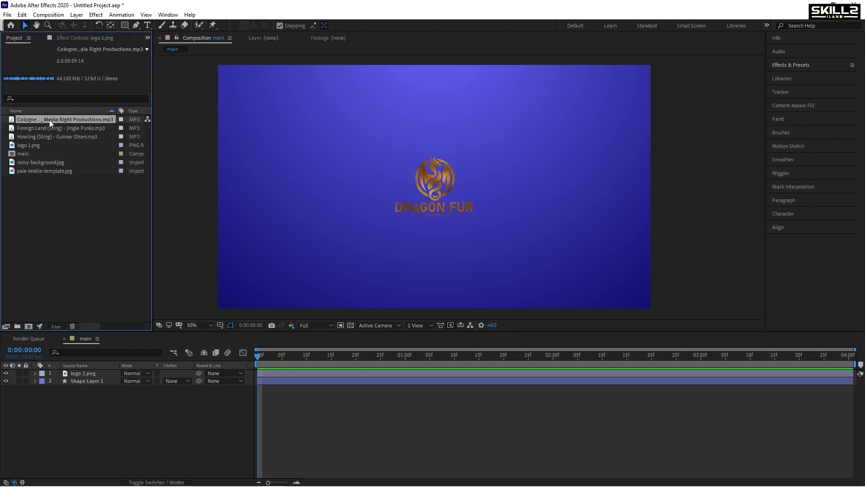
left_click_drag(37, 164, 72, 375)
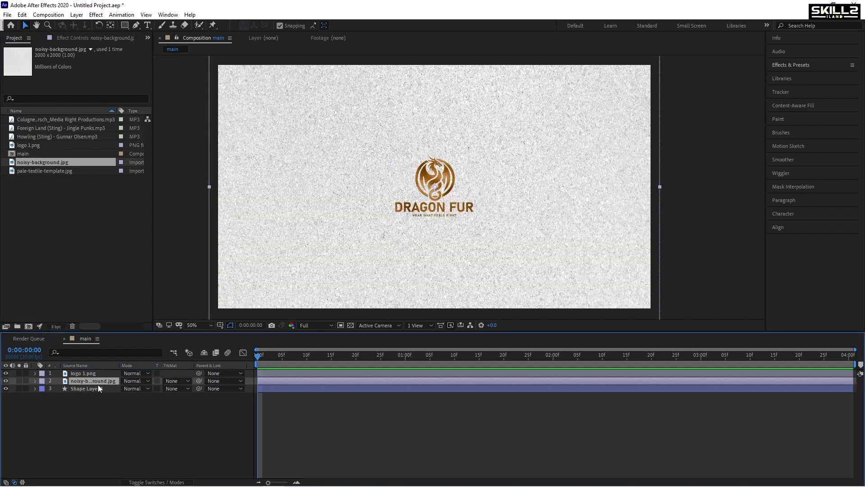
left_click(144, 380)
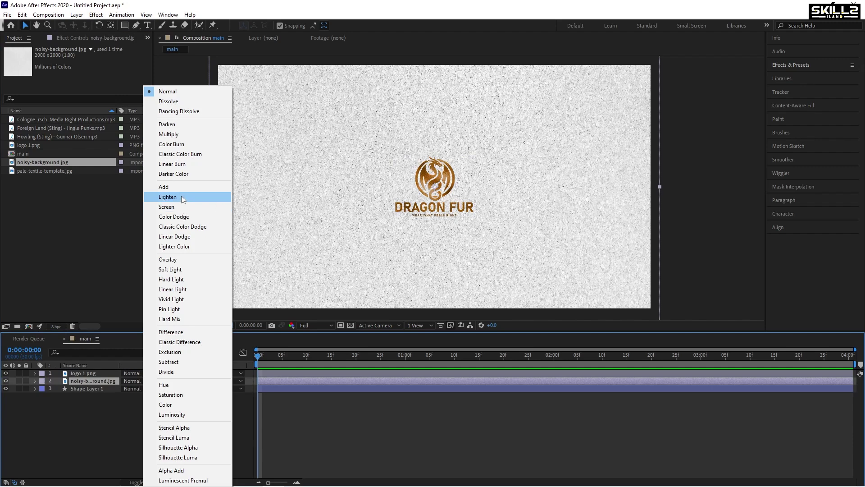
left_click(185, 136)
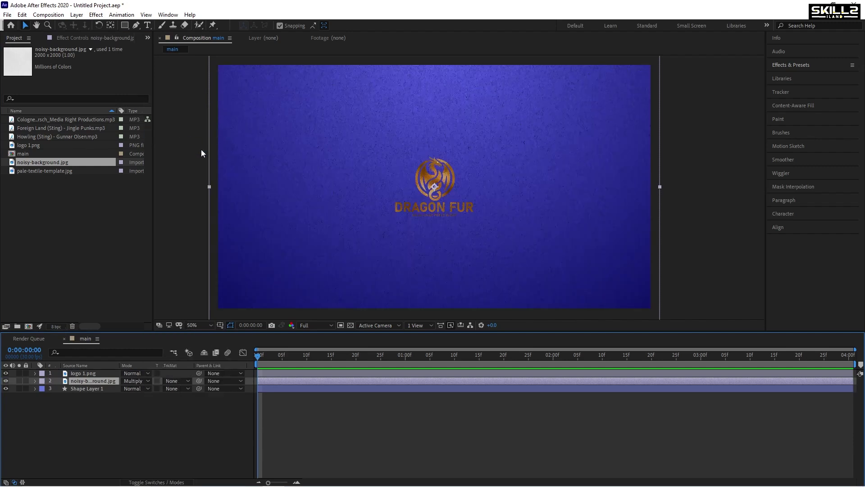
- Apply the Fill effect to the logo 1.png layer and set its colour to white
left_click(87, 374)
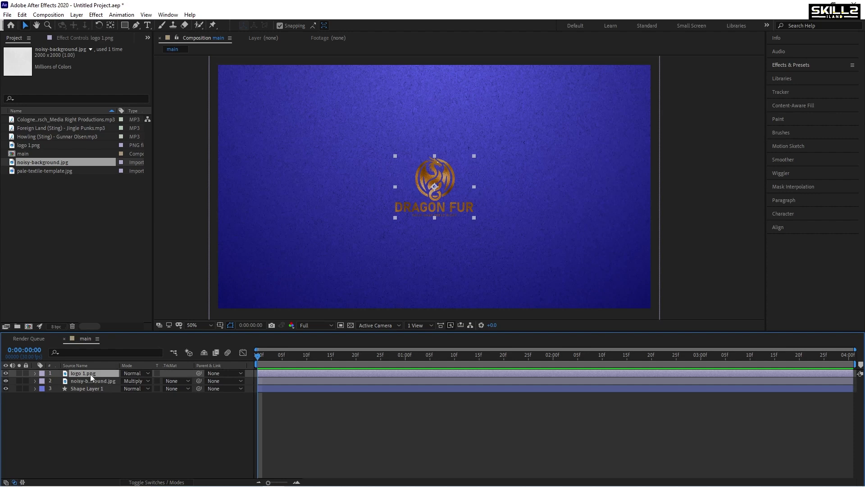
left_click(796, 65)
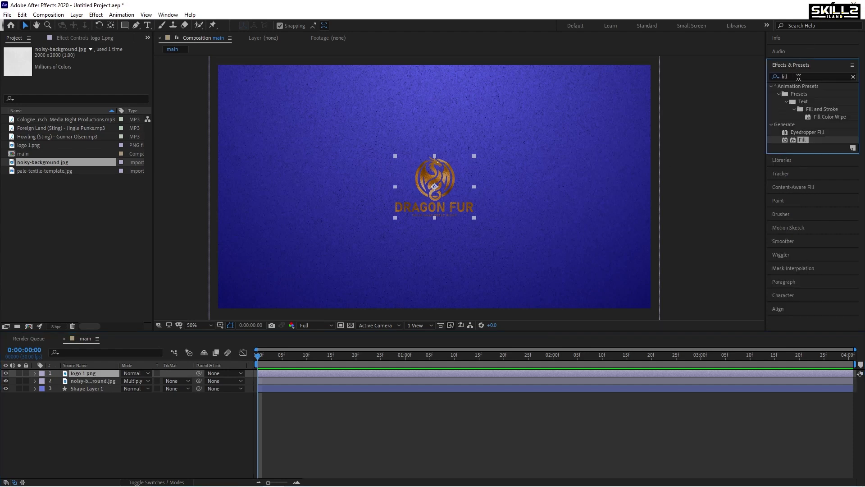
left_click(804, 138)
double_click(803, 139)
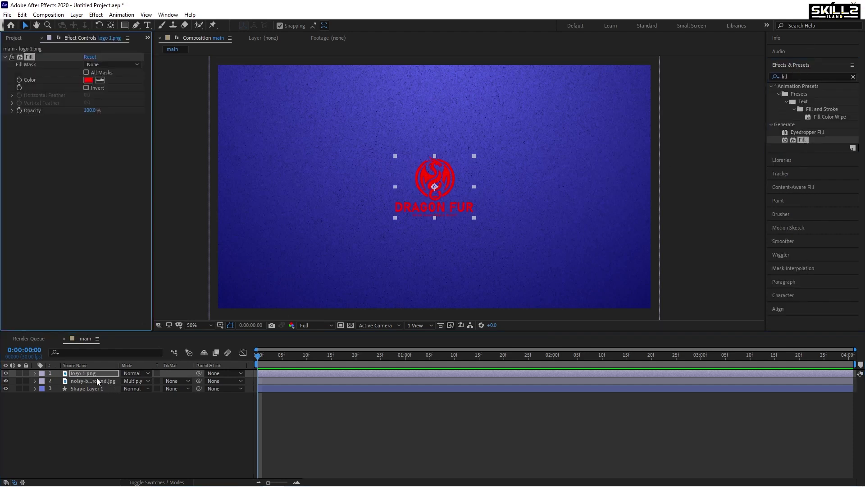
left_click(87, 79)
left_click_drag(586, 279, 531, 243)
left_click(751, 261)
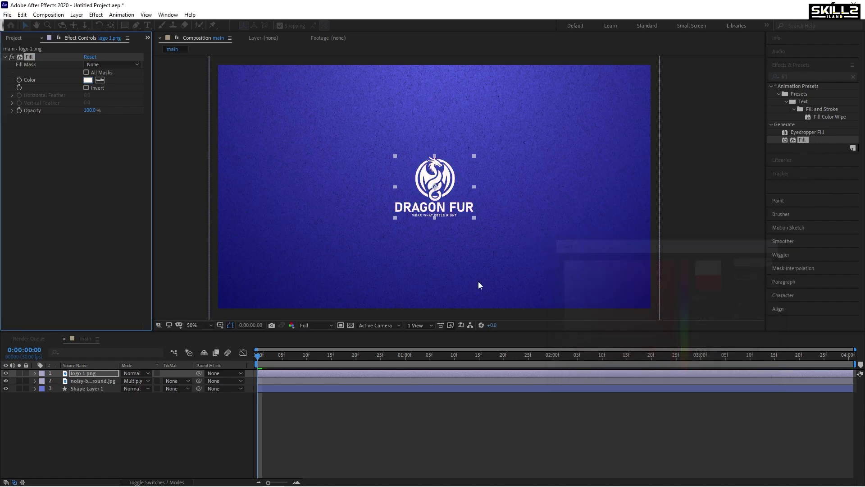
- Lower the noisy-background.jpg layer's opacity to 46%
left_click(95, 389)
left_click(104, 380)
key("t")
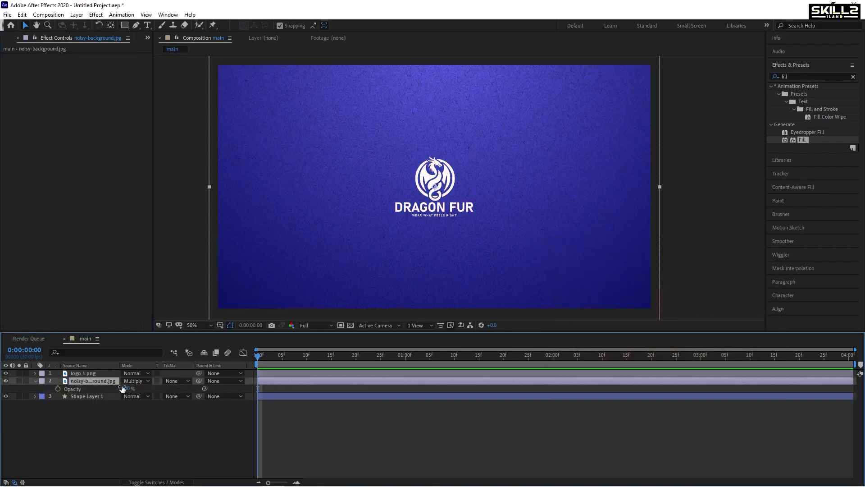
left_click_drag(126, 387, 121, 386)
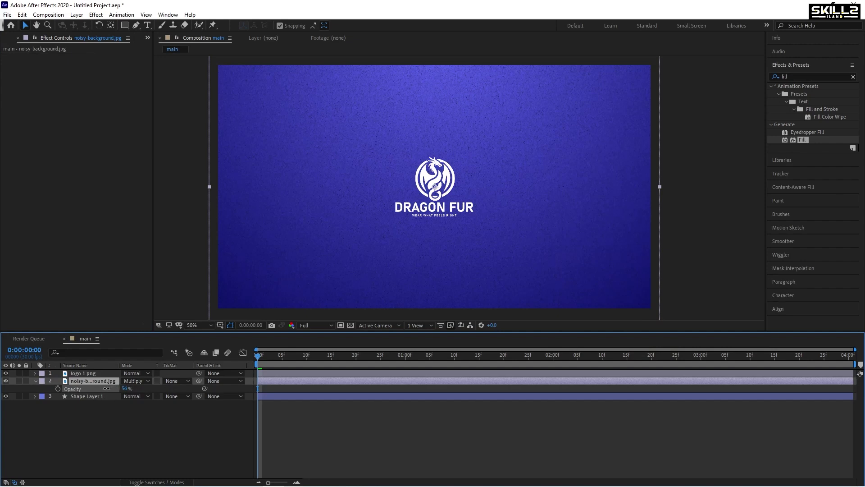
left_click_drag(101, 392, 108, 391)
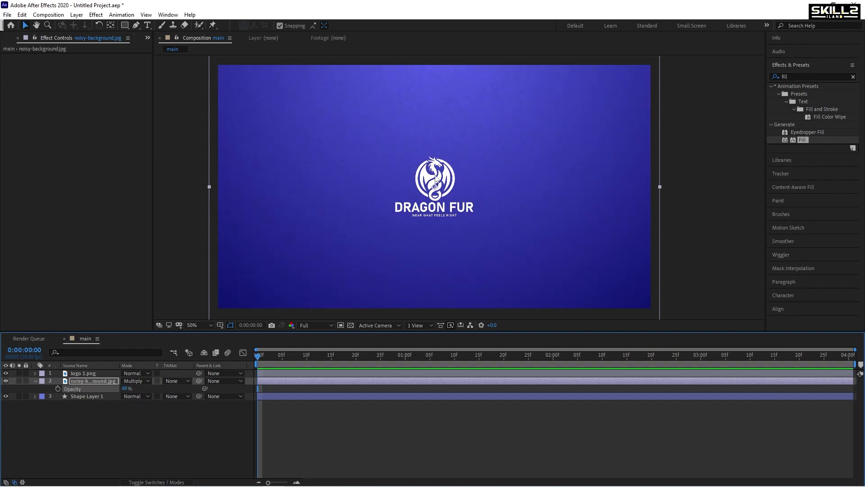
left_click_drag(388, 230, 397, 228)
key("F2")
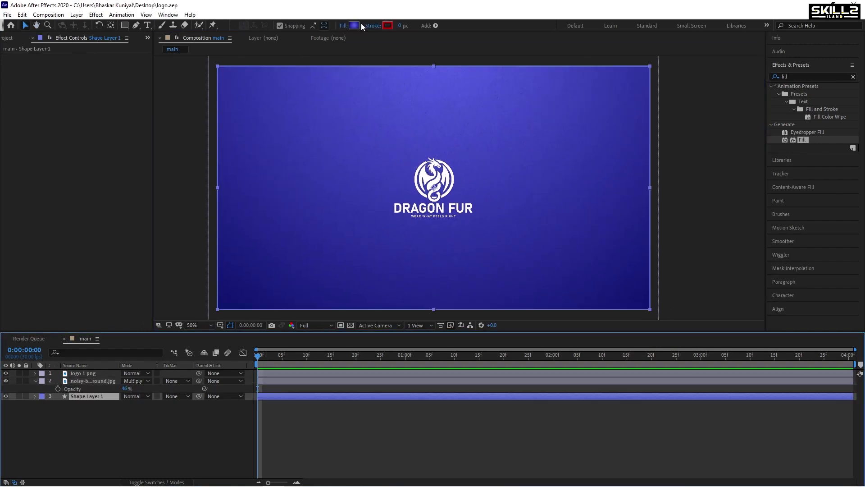
- Change the starting colour of the shape layer's radial gradient to purple A366FF
left_click(355, 25)
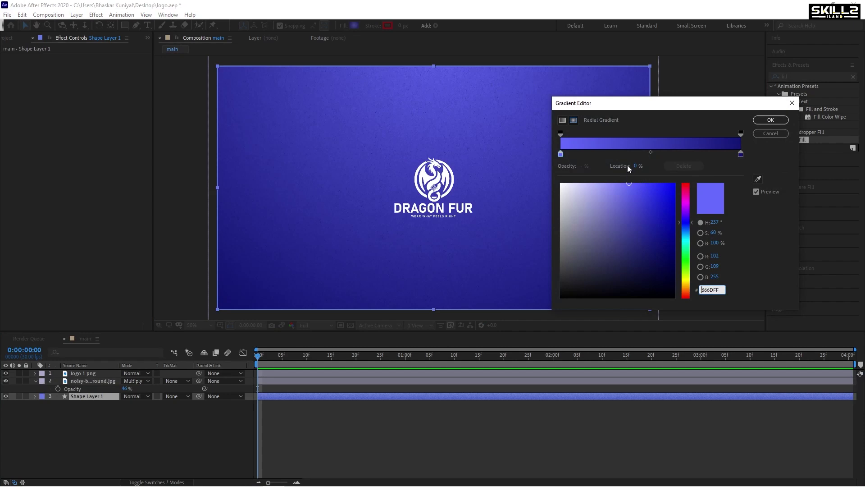
left_click(561, 155)
left_click_drag(685, 218, 686, 213)
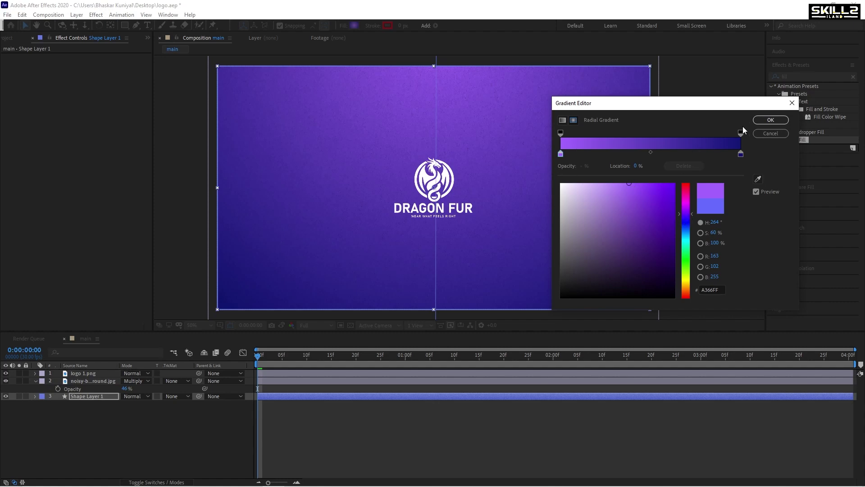
left_click(770, 119)
- Collapse the noisy-background.jpg layer's properties and select the background shape layer
left_click(102, 439)
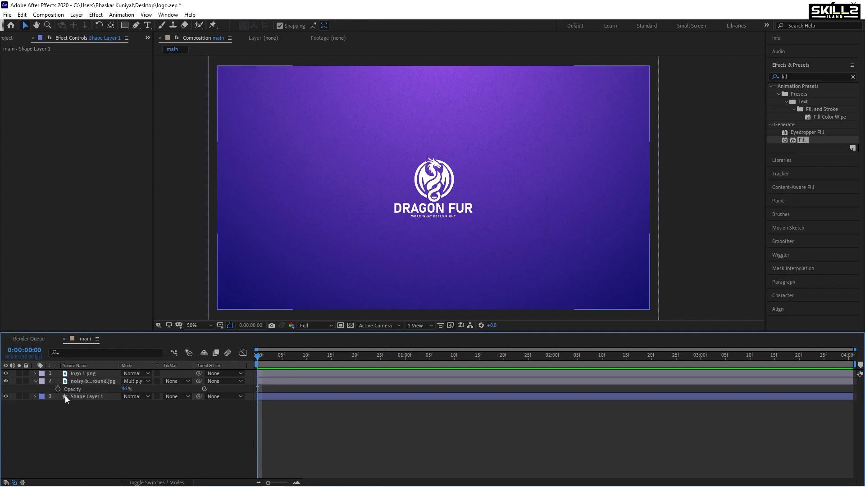
left_click(35, 380)
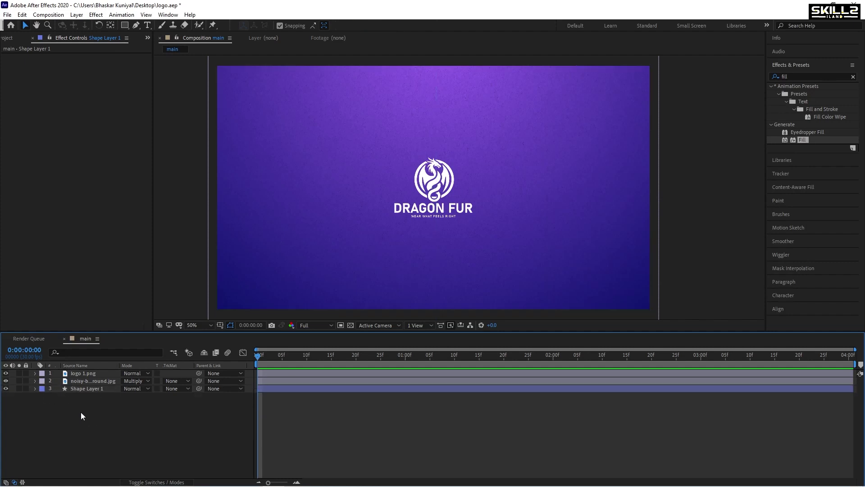
left_click(83, 388)
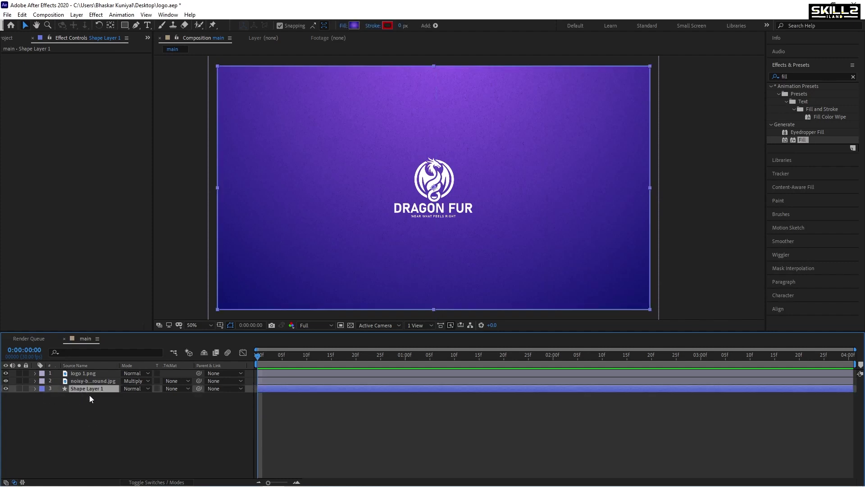
- Duplicate the background shape layer, save the project, and switch the lower copy's fill from radial gradient to a solid colour
key("ctrl+d")
key("ctrl+s")
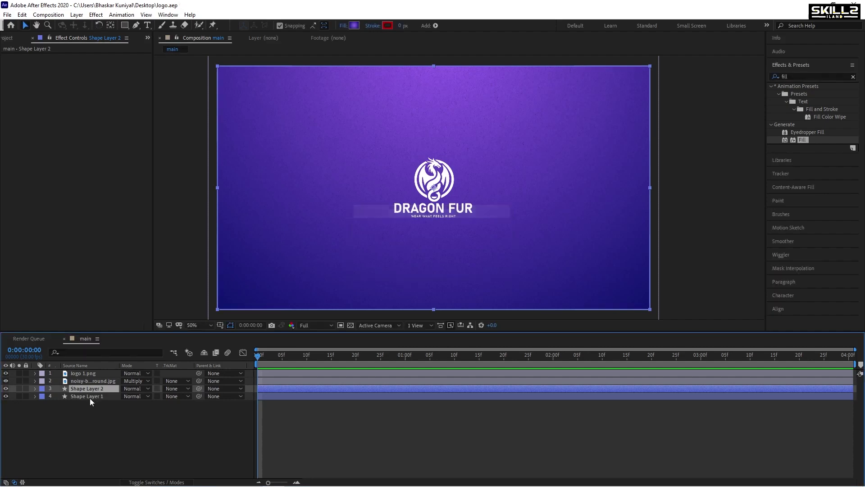
left_click(90, 397)
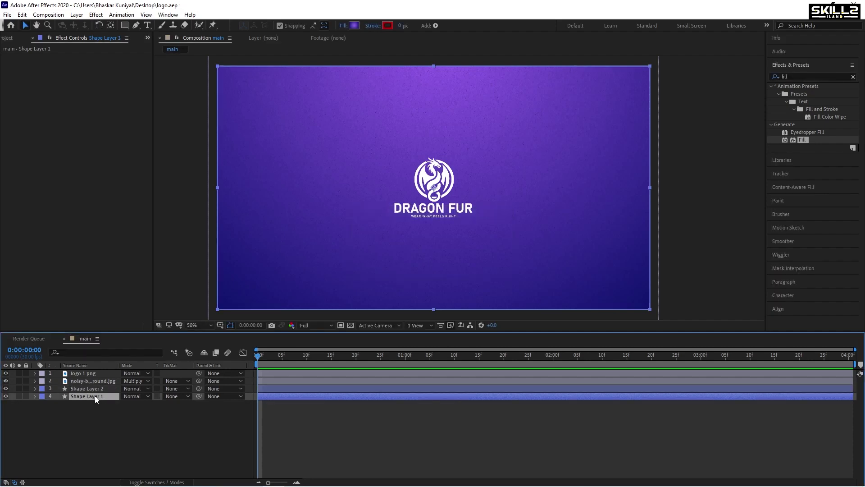
left_click(343, 26)
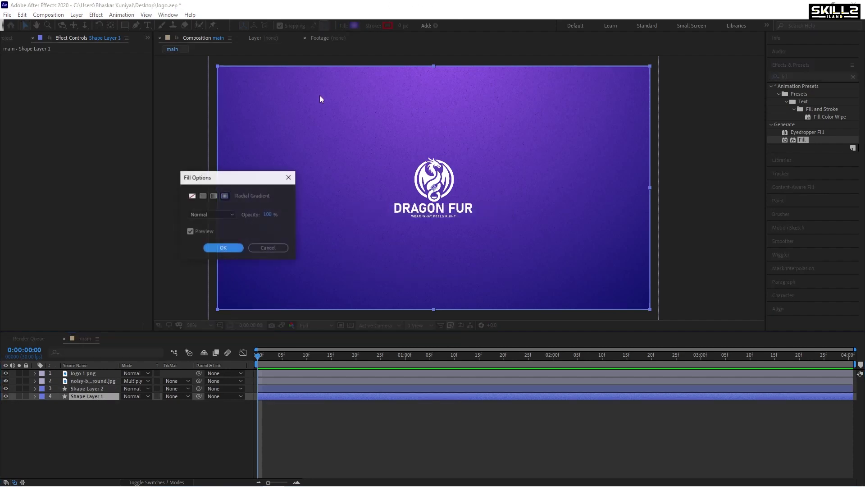
left_click(199, 196)
left_click(223, 247)
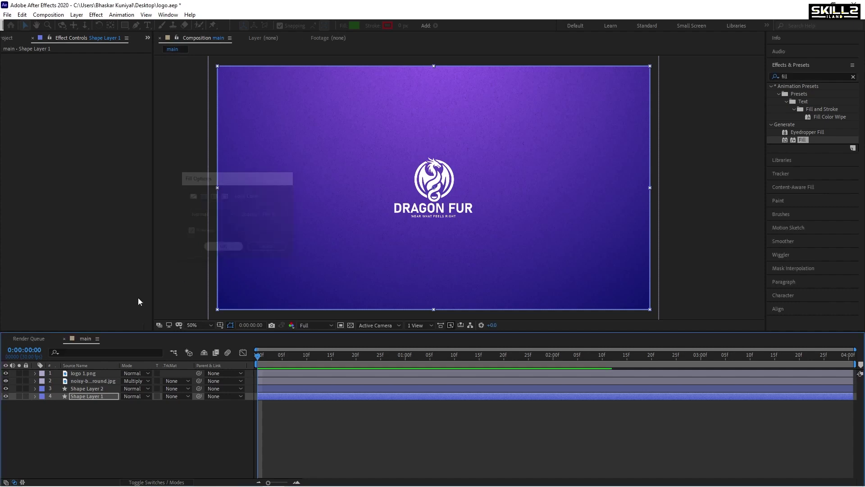
- Set Shape Layer 1's fill to yellow F3E72C with the layer brought to the front, and return it to the bottom of the stack
right_click(108, 325)
left_click(85, 394)
left_click_drag(79, 394, 82, 372)
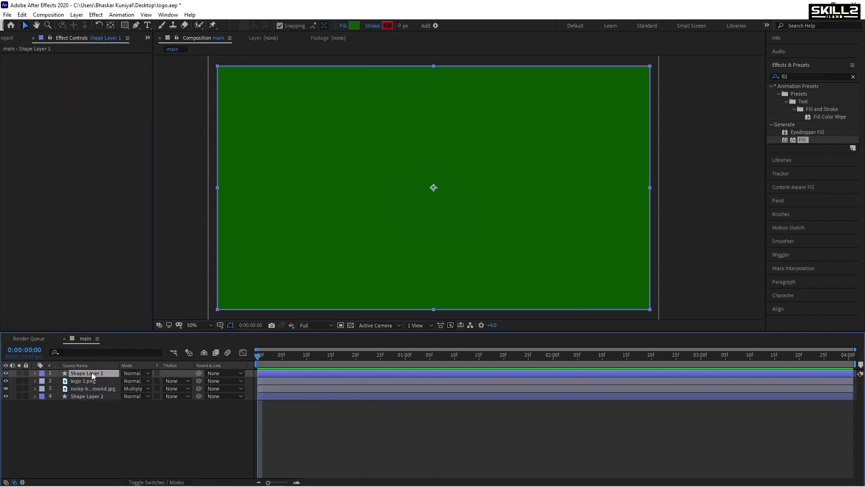
left_click(354, 25)
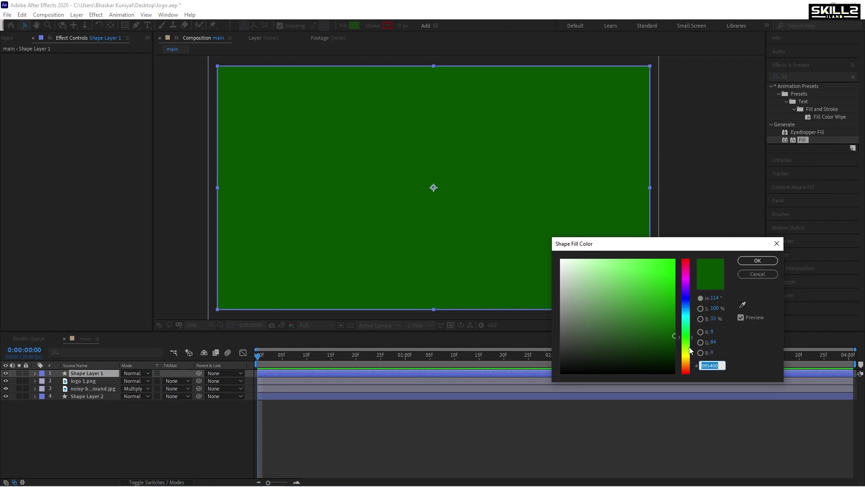
left_click_drag(690, 350, 689, 353)
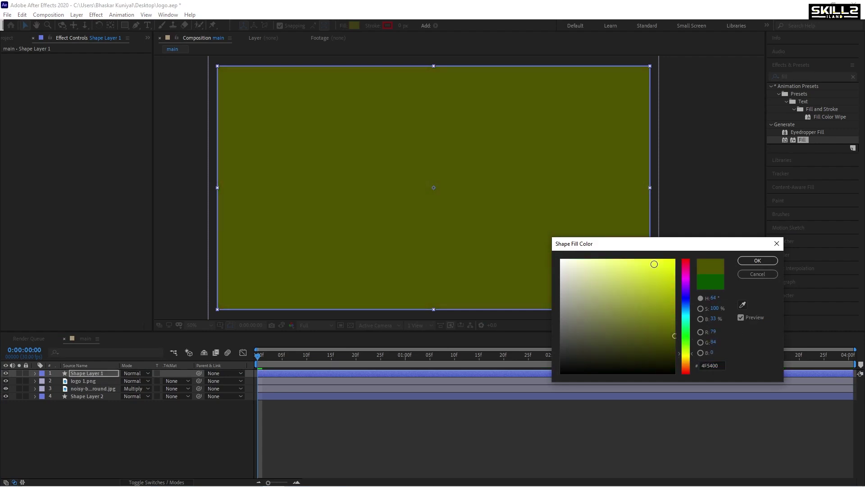
left_click(654, 264)
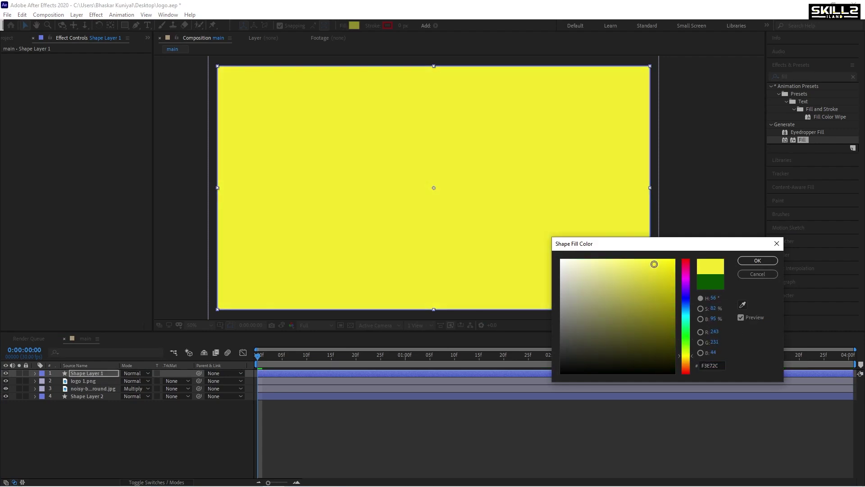
left_click(757, 261)
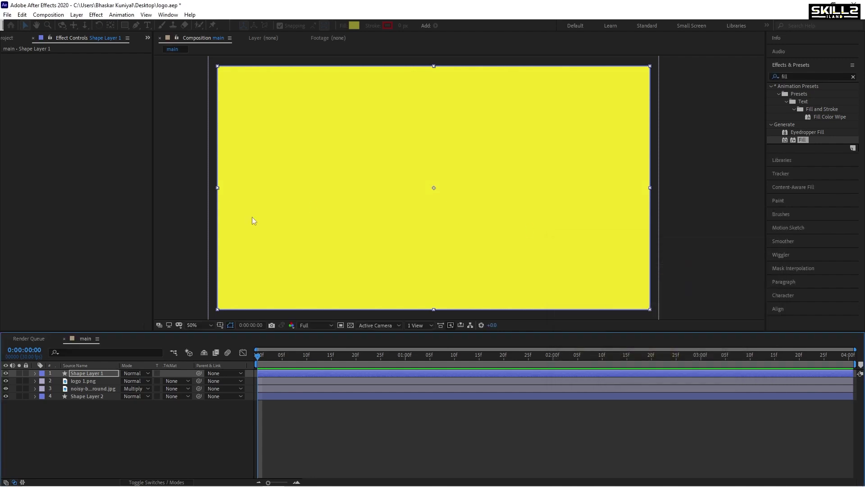
left_click_drag(85, 373, 86, 400)
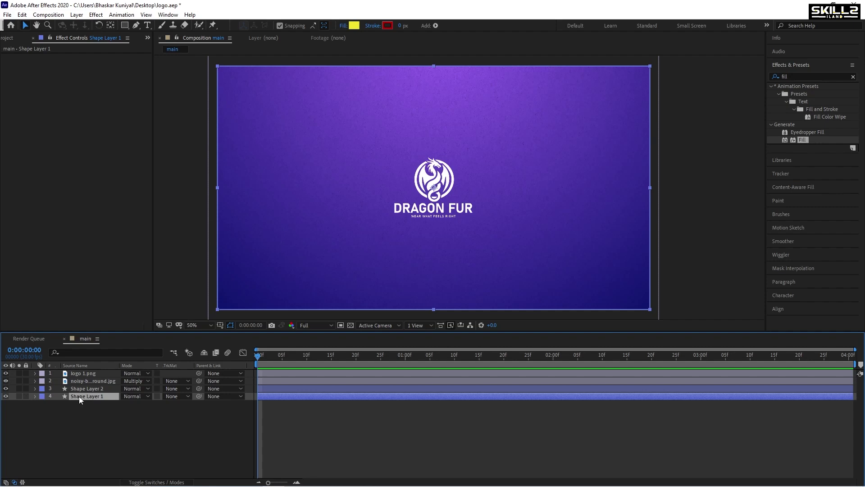
- Duplicate the yellow Shape Layer 1 and change the bottom copy's fill to white
key("ctrl+d")
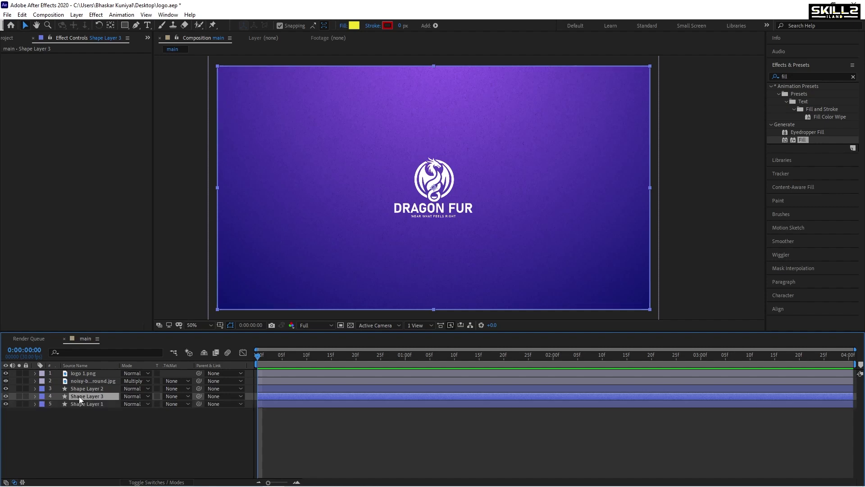
left_click(354, 25)
left_click(561, 260)
left_click(743, 261)
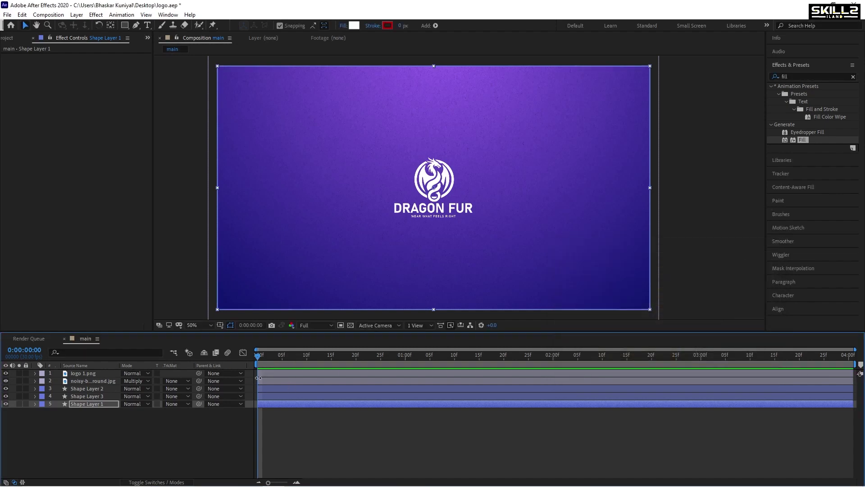
- Parent the noisy-background.jpg layer to Shape Layer 2
left_click(91, 380)
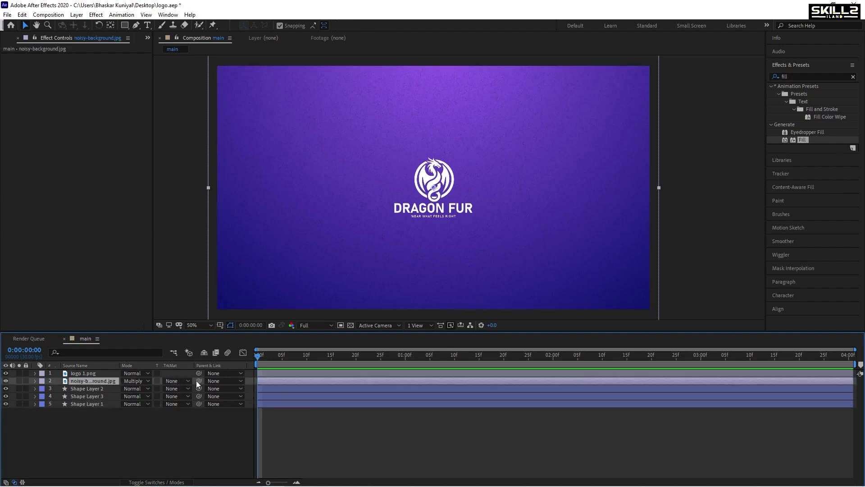
left_click_drag(199, 381, 76, 390)
scroll(361, 185, "down", 2)
scroll(299, 232, "up", 2)
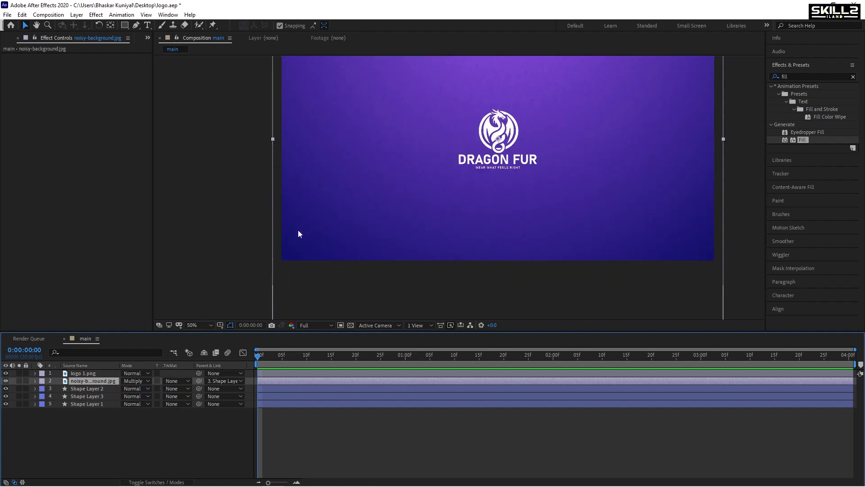
left_click_drag(357, 204, 298, 252)
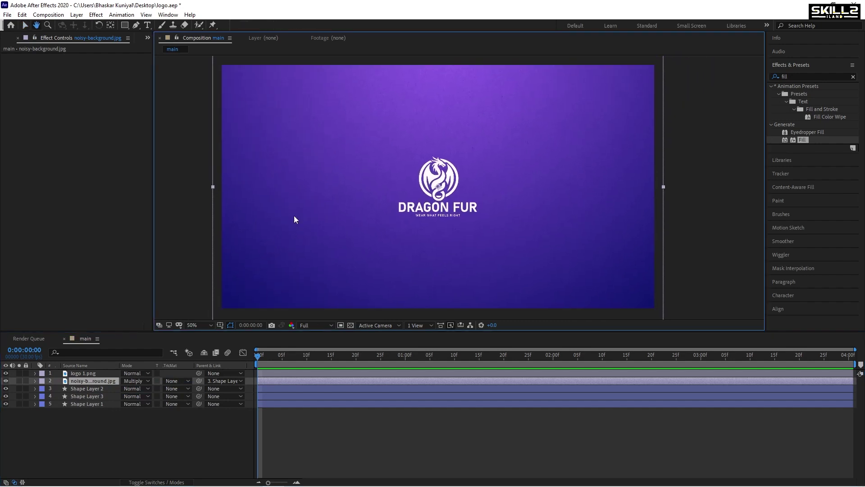
- Draw a rectangular mask on the noisy-background.jpg layer that covers the composition frame
key("t")
left_click(77, 373)
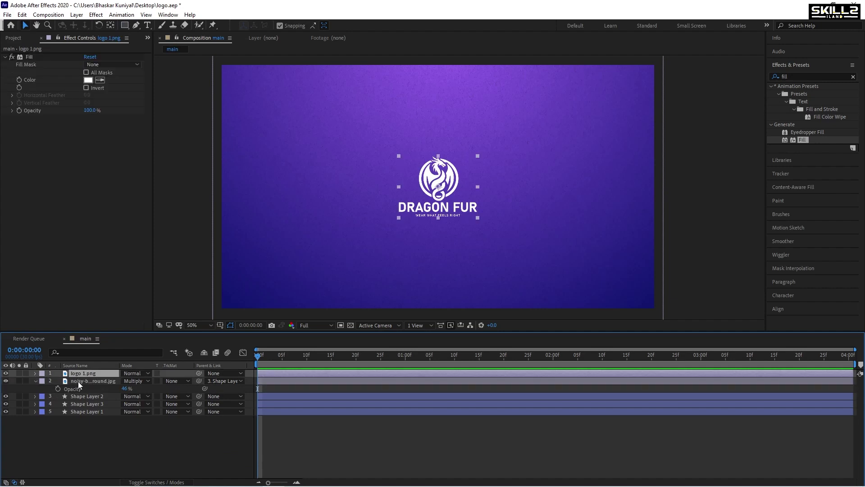
left_click(77, 382)
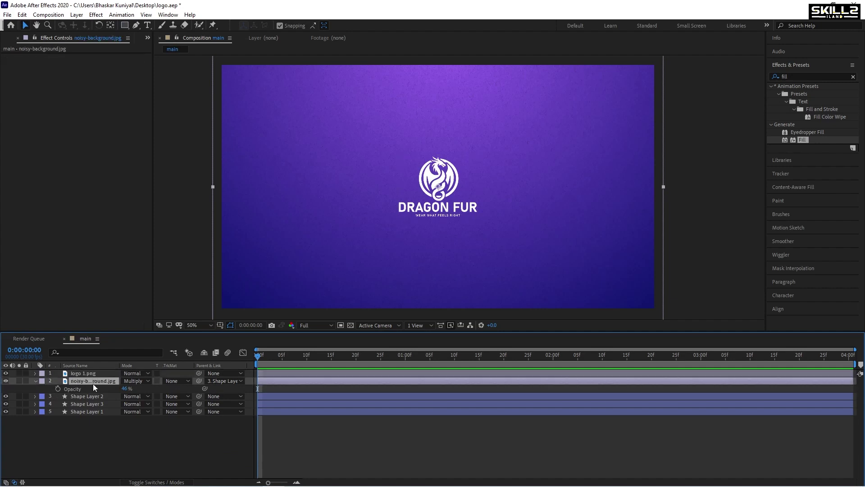
left_click(124, 26)
left_click_drag(221, 65, 653, 307)
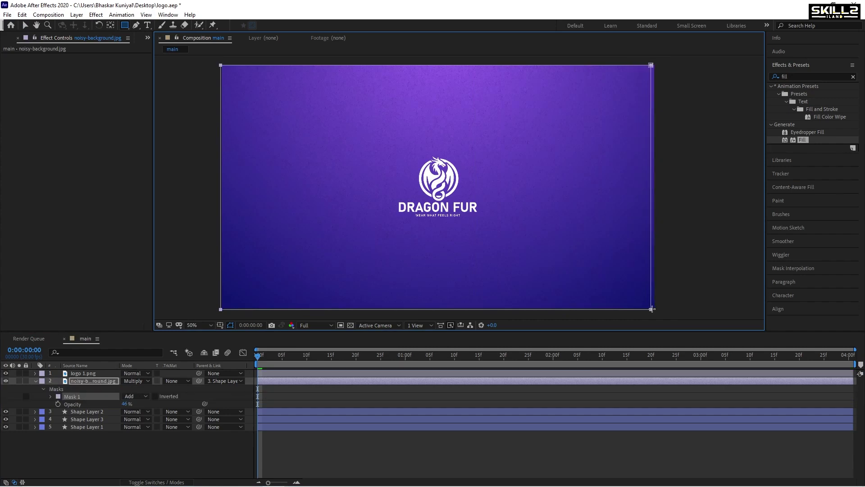
- Nudge the right edge of the noisy-background.jpg mask outward to the right side of the composition
scroll(665, 63, "up", 8)
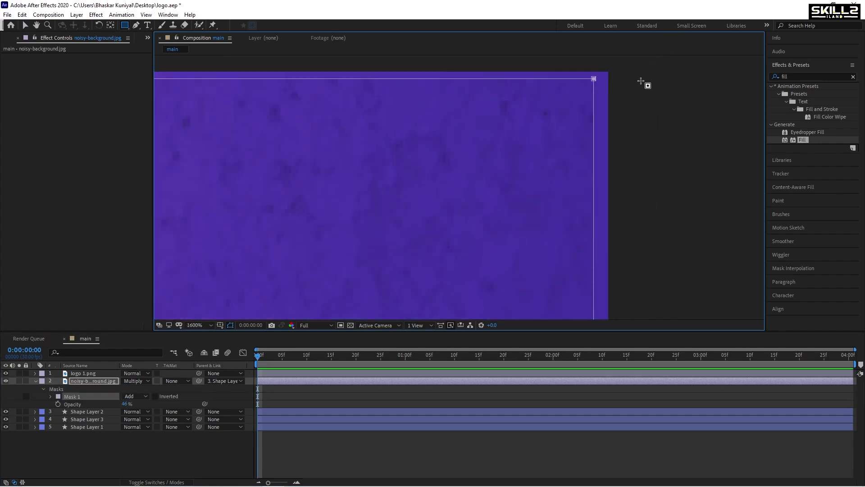
key("v")
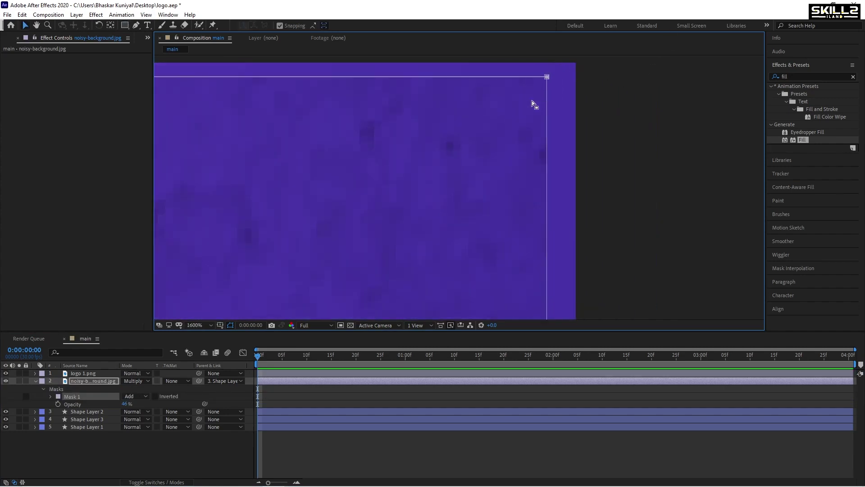
scroll(535, 99, "down", 8)
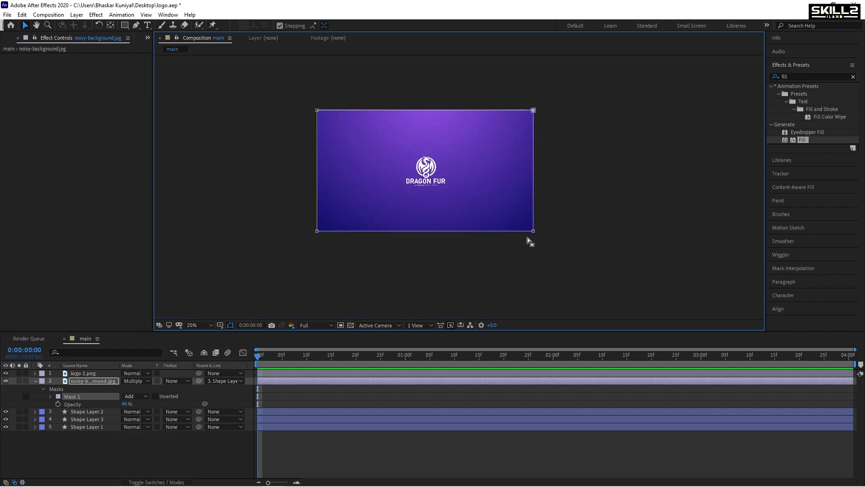
scroll(527, 237, "up", 5)
scroll(505, 204, "up", 4)
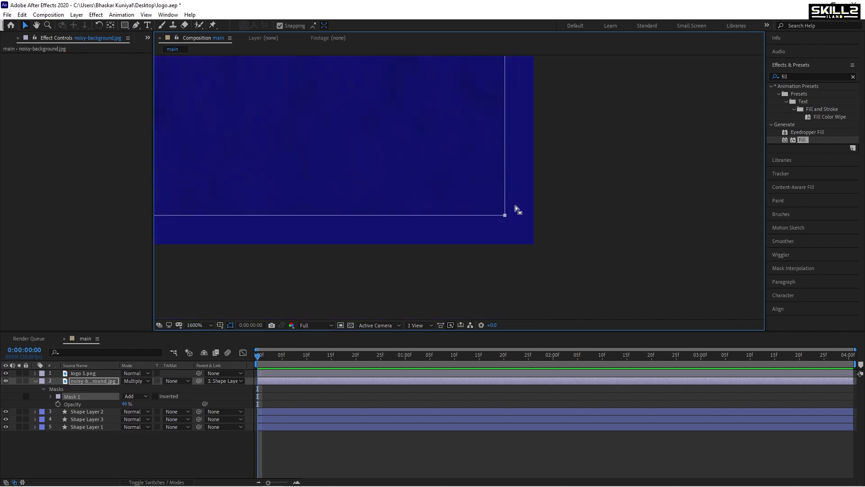
key("Right")
key("Right")
key("Right")
key("Right")
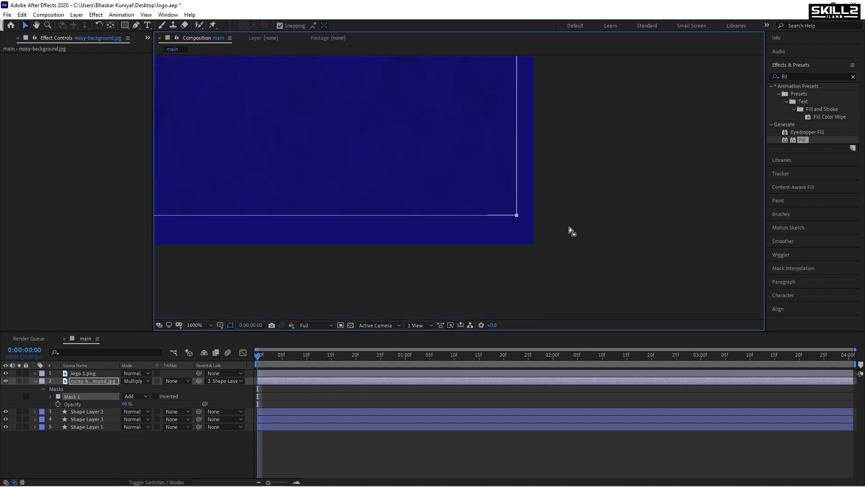
scroll(549, 251, "down", 8)
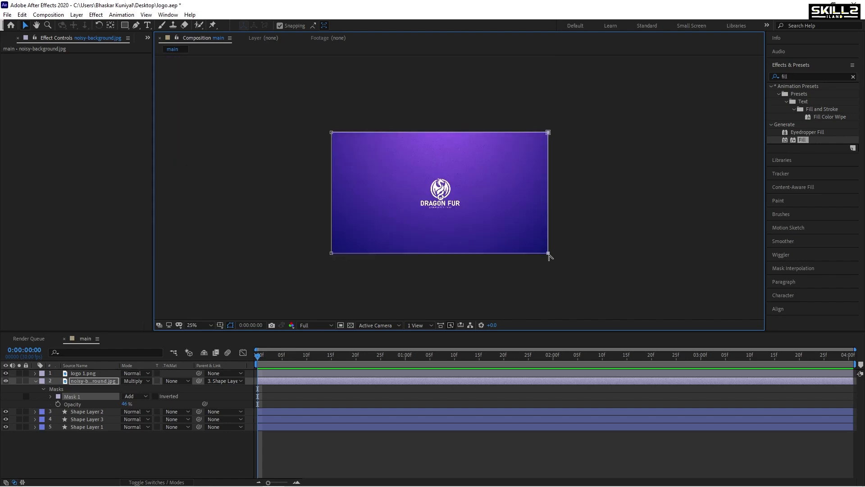
- Select the mask's two bottom points and nudge them down to the lower edge of the composition
left_click_drag(318, 276, 593, 239)
scroll(320, 260, "up", 6)
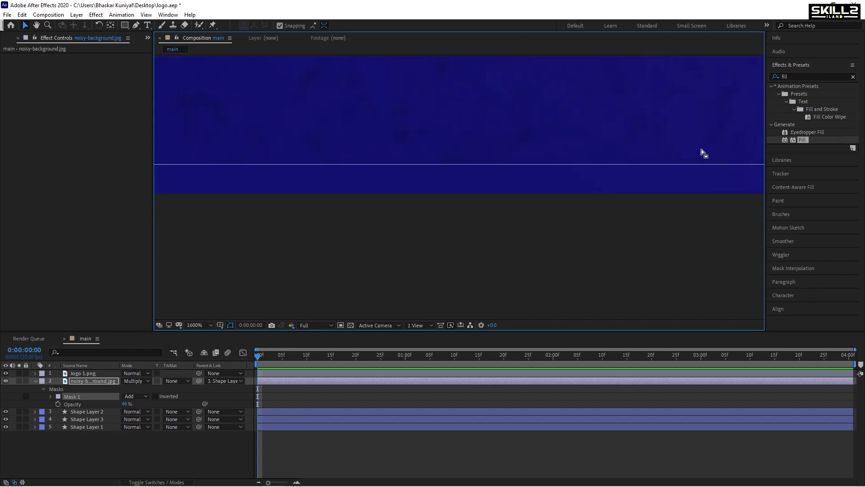
key("Down")
key("Down")
key("Down")
key("Down")
key("Down")
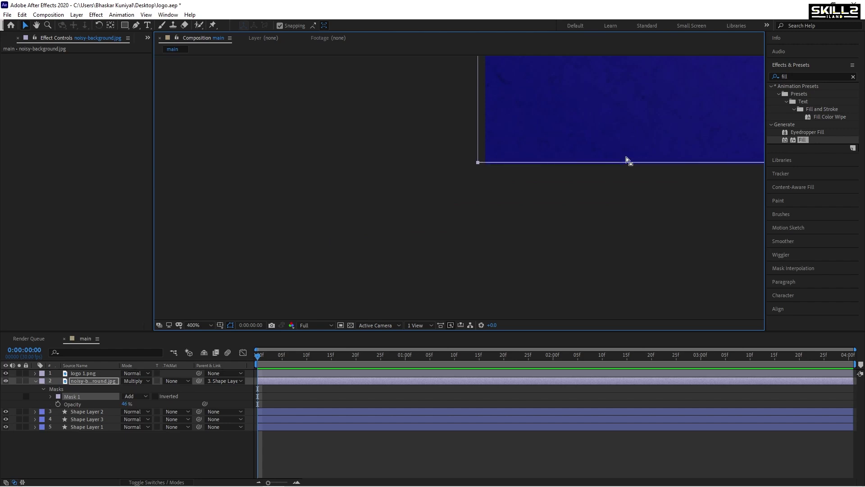
- Select the mask's two left points and nudge them flush with the left edge of the composition
scroll(414, 267, "down", 6)
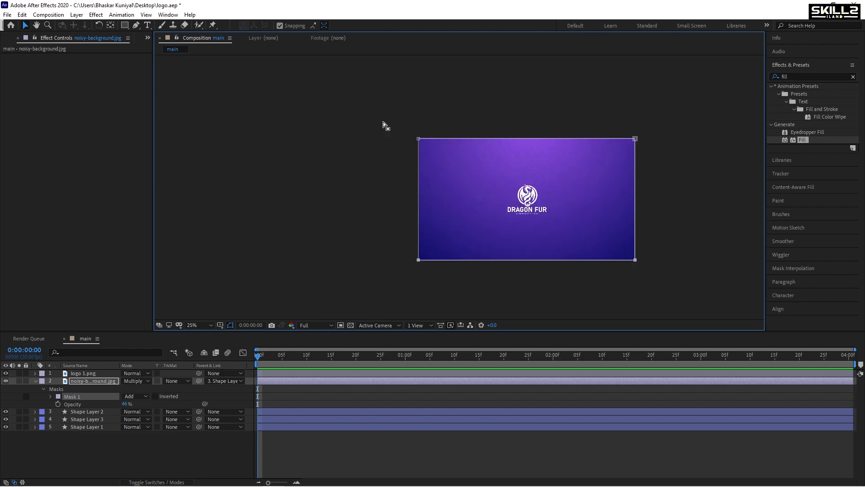
left_click_drag(383, 121, 437, 285)
scroll(421, 248, "up", 5)
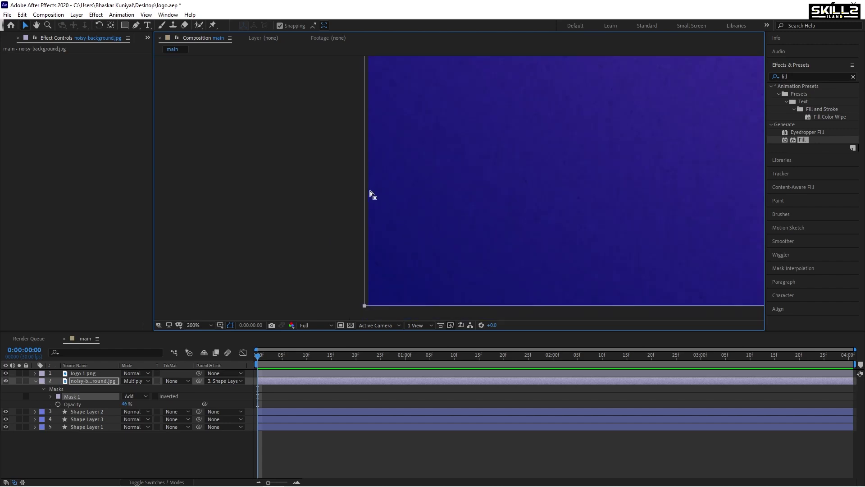
key("Left")
key("Left")
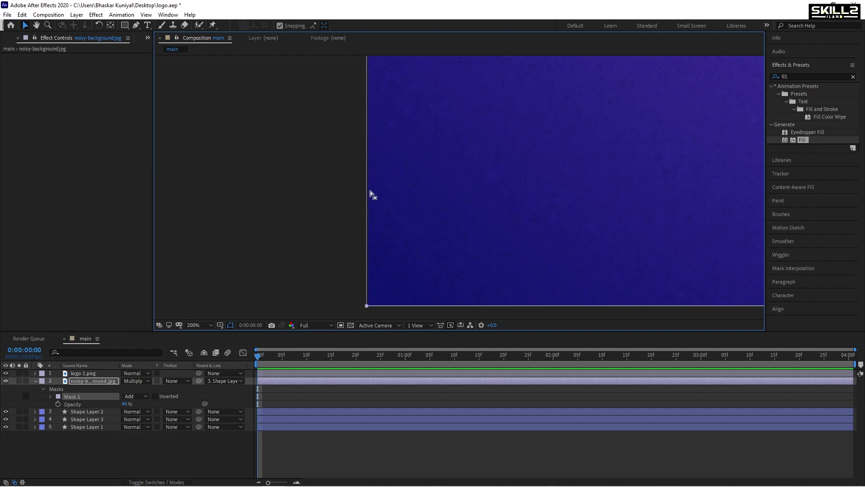
scroll(369, 191, "down", 6)
scroll(395, 170, "up", 6)
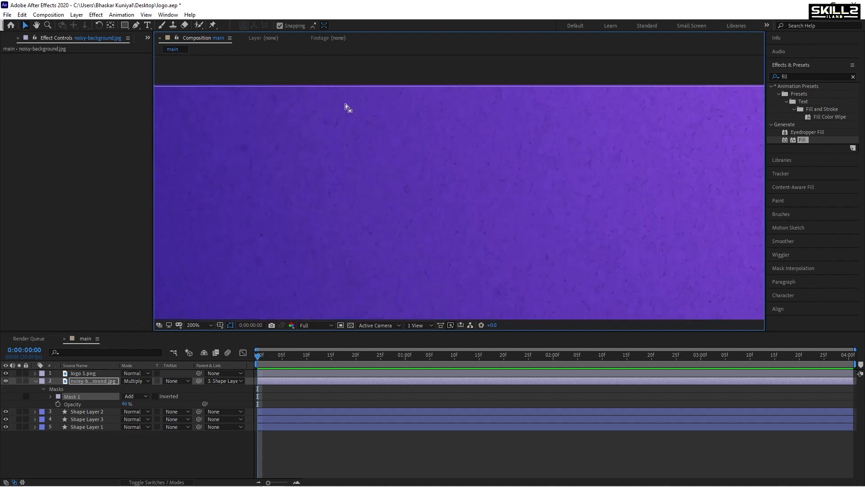
scroll(345, 104, "down", 5)
scroll(269, 87, "up", 2)
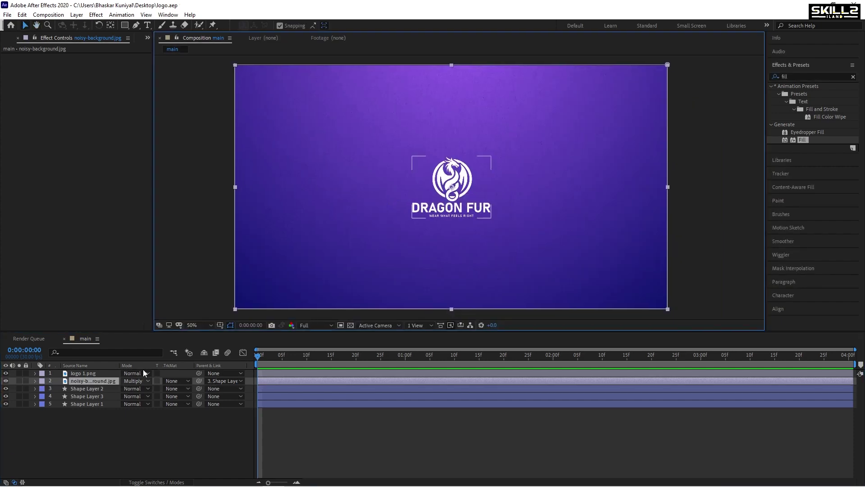
- Add Position keyframes at 0:00 and 1:00 to logo 1.png and Shape Layers 1, 2 and 3
left_click(88, 374)
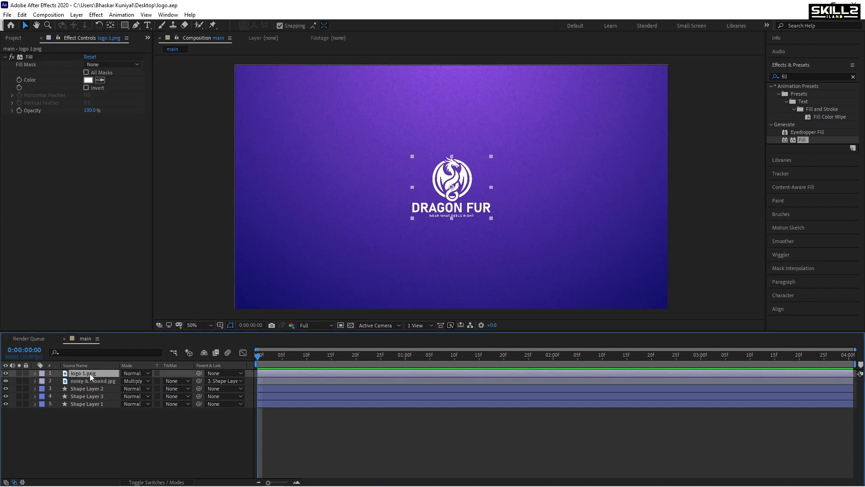
left_click(112, 381)
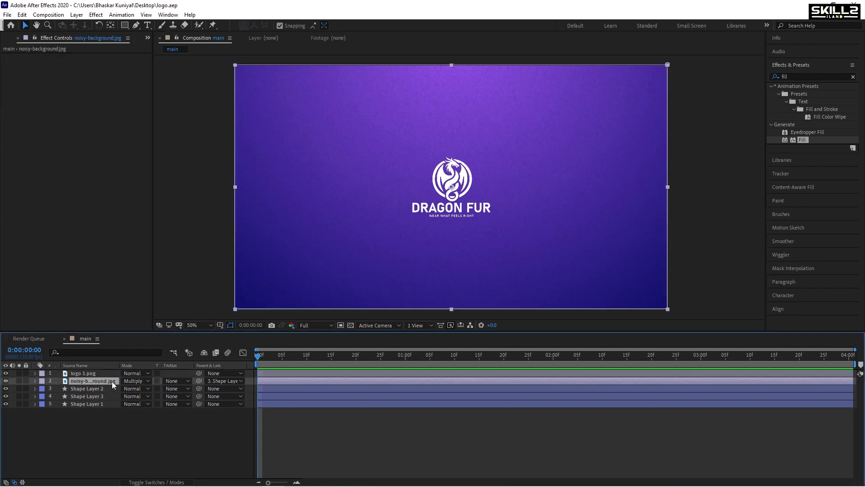
left_click(91, 388)
left_click(89, 373)
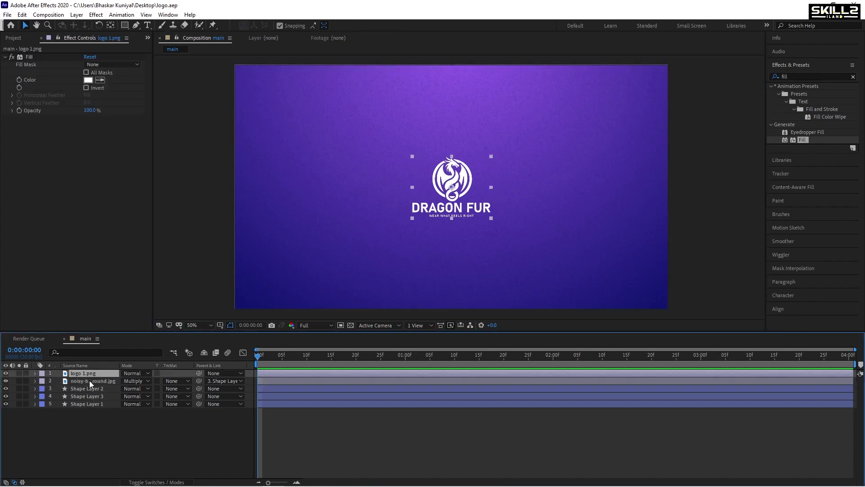
left_click(88, 388, "ctrl")
left_click(85, 396, "ctrl")
left_click(85, 404, "ctrl")
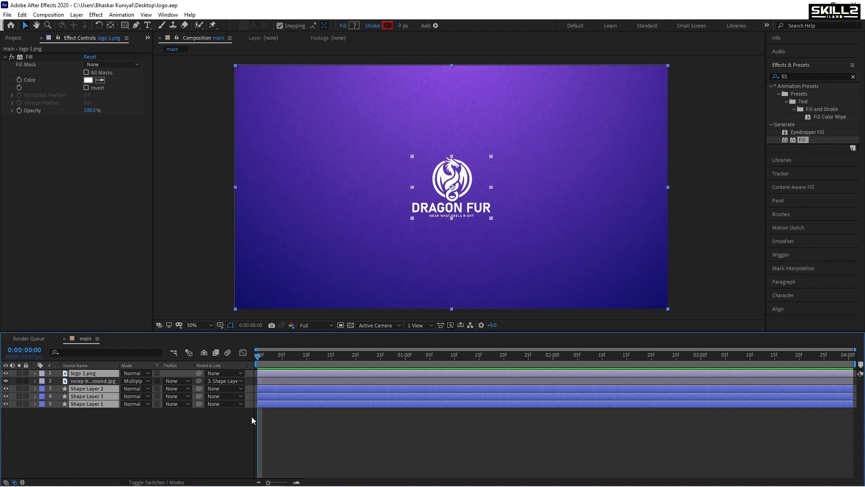
key("p")
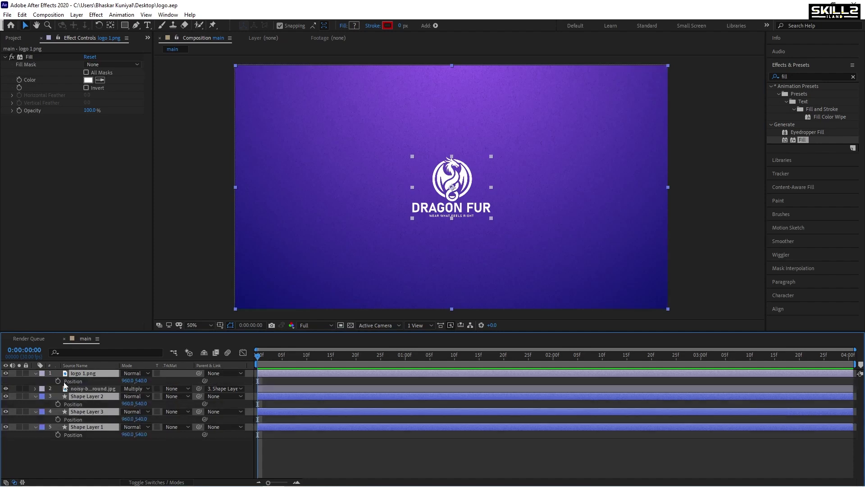
key("alt+shift+p")
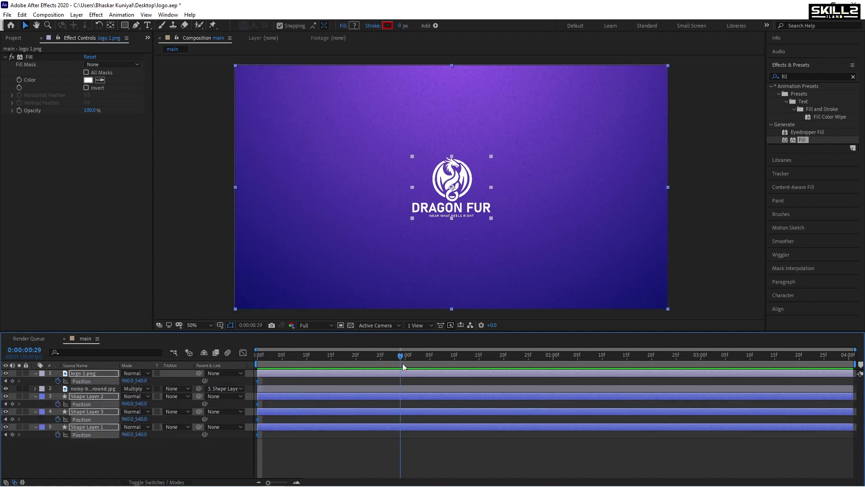
left_click(406, 364)
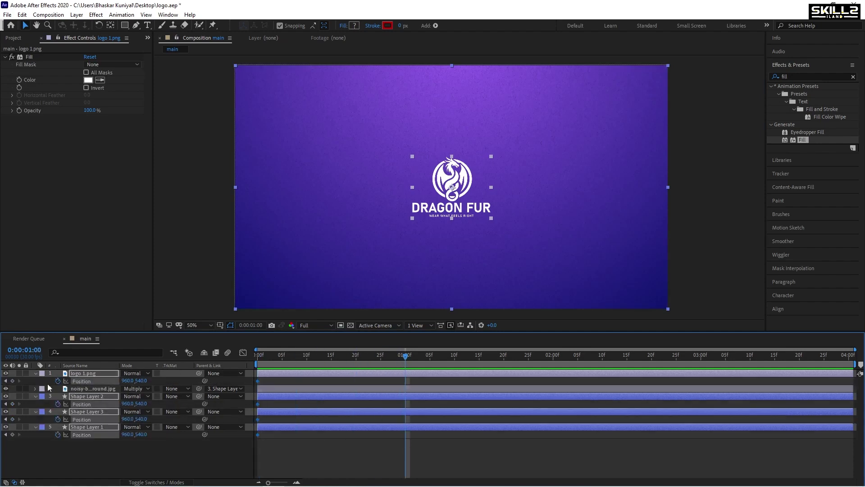
left_click(5, 381)
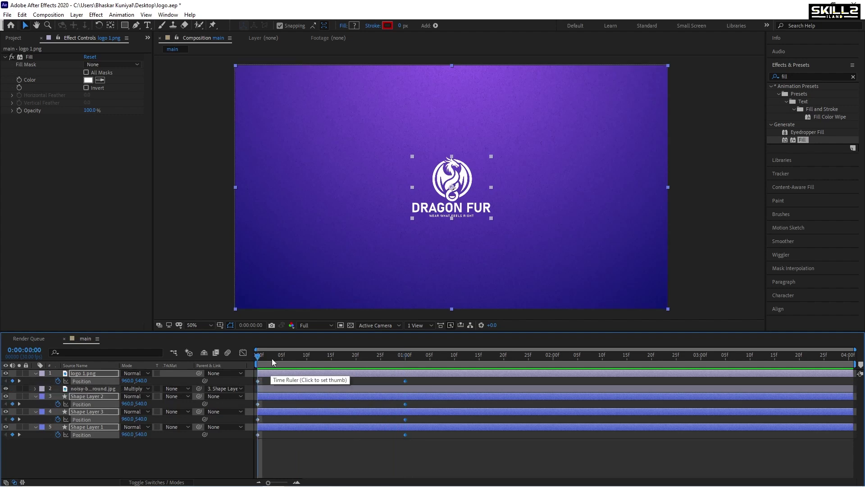
- At 0:00, raise the four selected layers above the frame to Position 960, -560
key("shift+Up")
key("shift+Up")
key("shift+Up")
key("shift+Up")
key("shift+Up")
key("shift+Up")
key("shift+Up")
key("shift+Up")
key("shift+Up")
key("shift+Up")
key("shift+Up")
key("shift+Up")
key("shift+Up")
key("shift+Up")
key("shift+Up")
key("shift+Up")
key("shift+Up")
key("shift+Up")
key("shift+Up")
key("shift+Up")
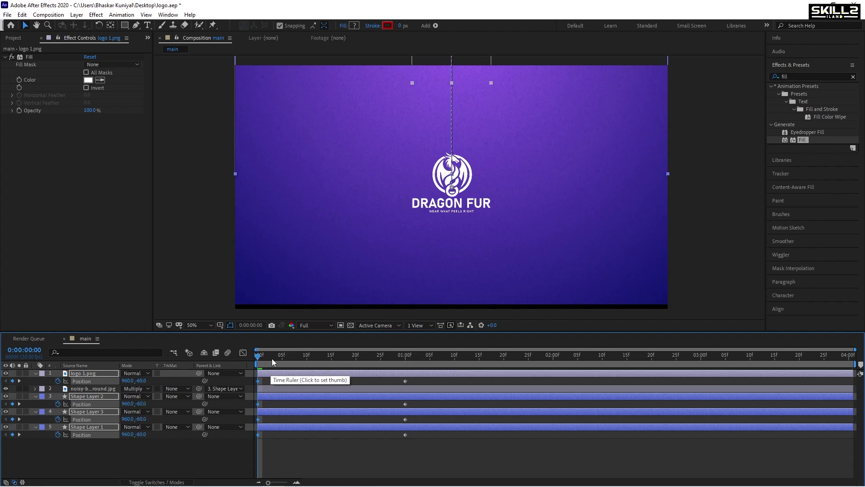
key("shift+Up")
key("shift+Up")
key("shift+Up")
key("shift+Up")
key("shift+Up")
key("shift+Up")
key("shift+Up")
key("shift+Up")
key("shift+Up")
key("shift+Up")
key("shift+Up")
key("shift+Up")
key("shift+Up")
key("shift+Up")
key("shift+Up")
key("shift+Up")
key("shift+Up")
key("shift+Up")
key("shift+Up")
key("shift+Up")
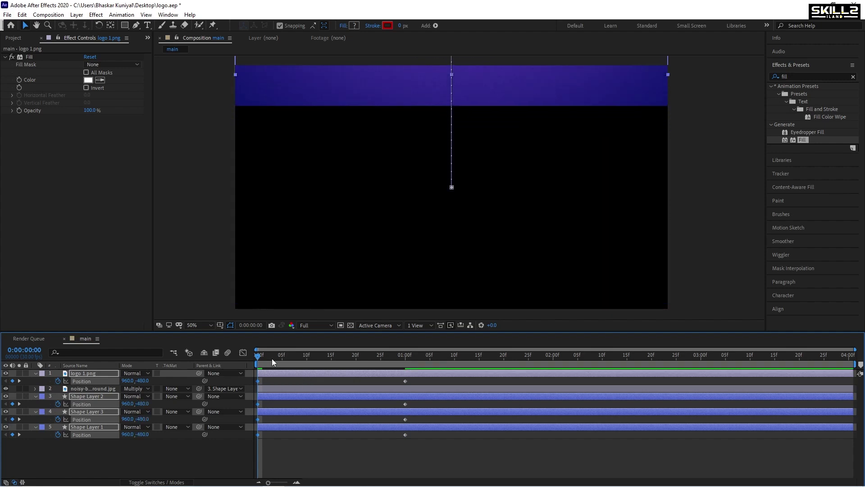
key("shift+Up")
key("shift+Up")
key("shift+Up")
key("shift+Up")
key("shift+Up")
key("shift+Up")
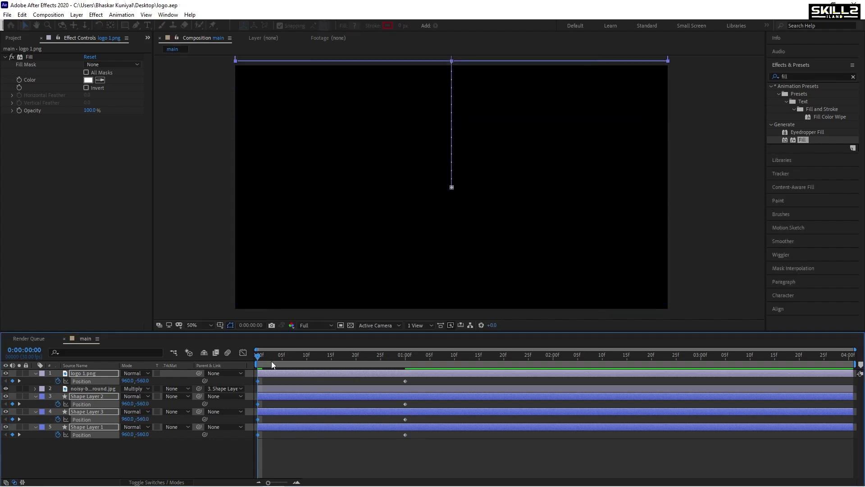
- Ease all the Position keyframes and lengthen their influence handles in the speed graph for a smoother drop-in
left_click_drag(421, 377, 248, 449)
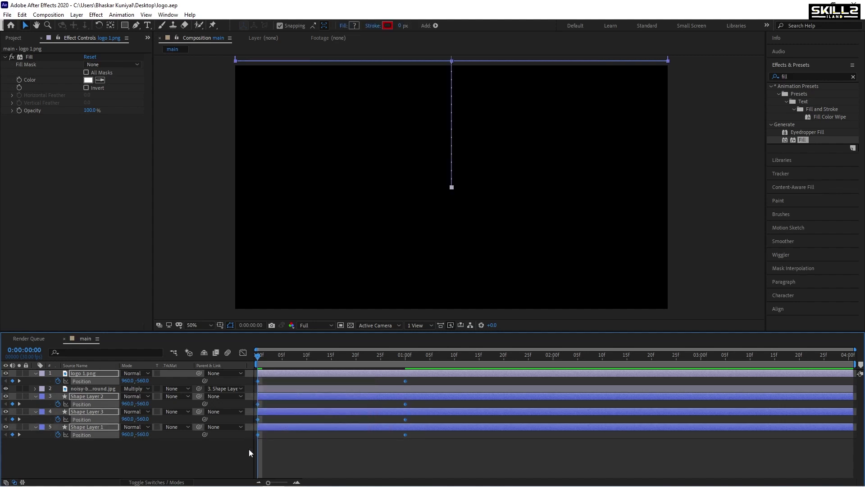
left_click(242, 352)
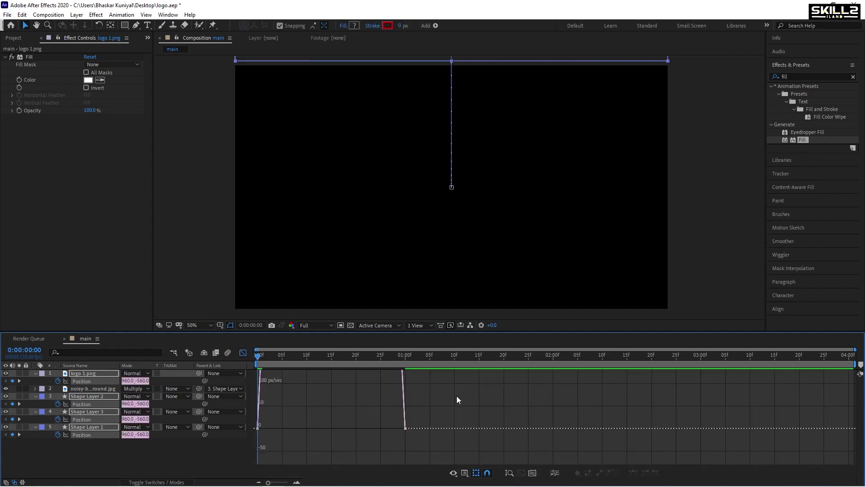
left_click_drag(456, 396, 224, 450)
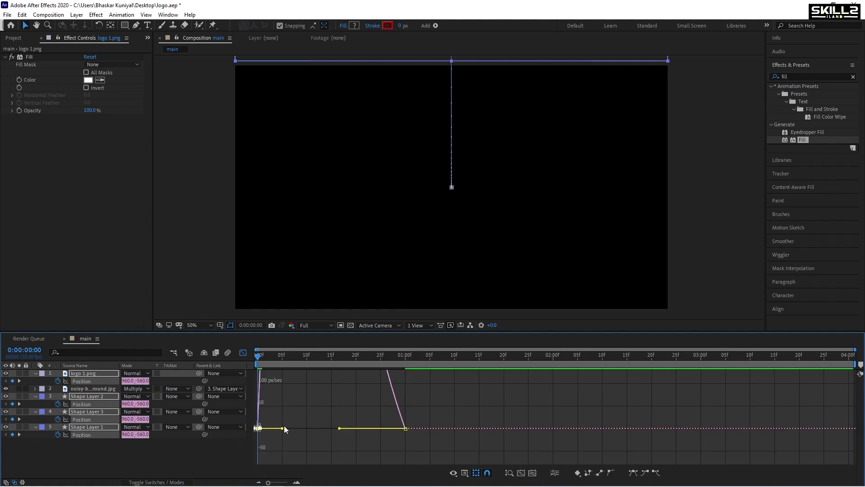
left_click_drag(282, 428, 318, 428)
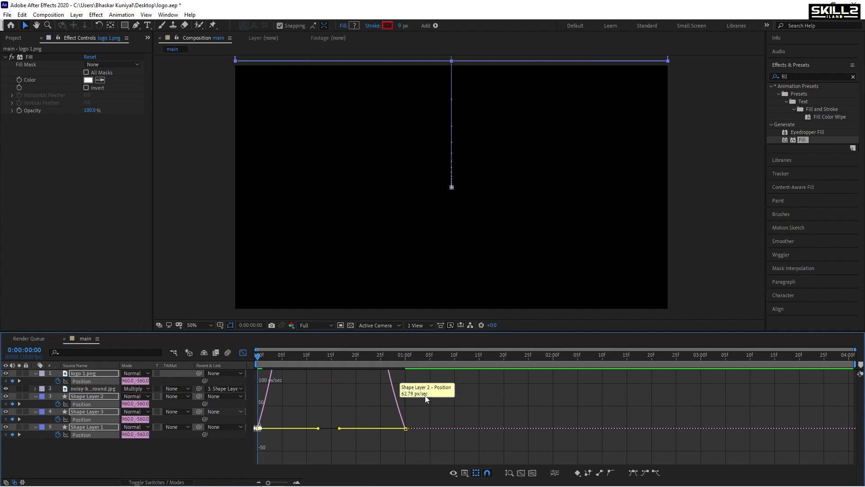
right_click(422, 393)
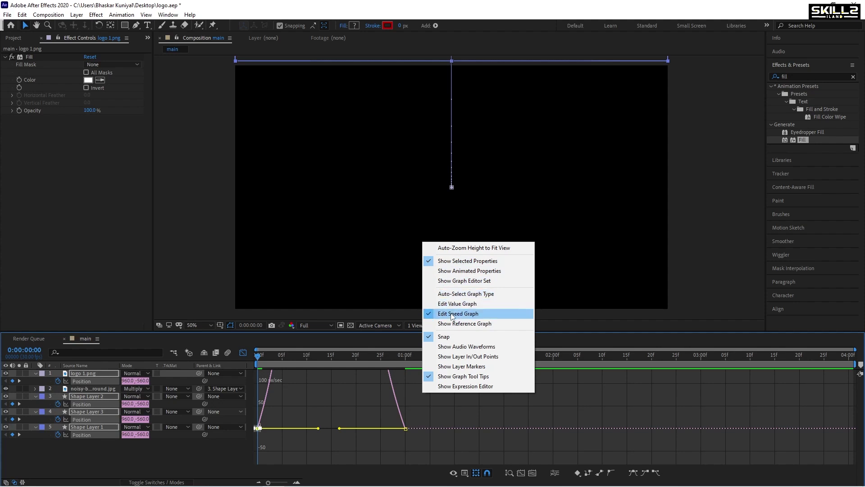
left_click(308, 410)
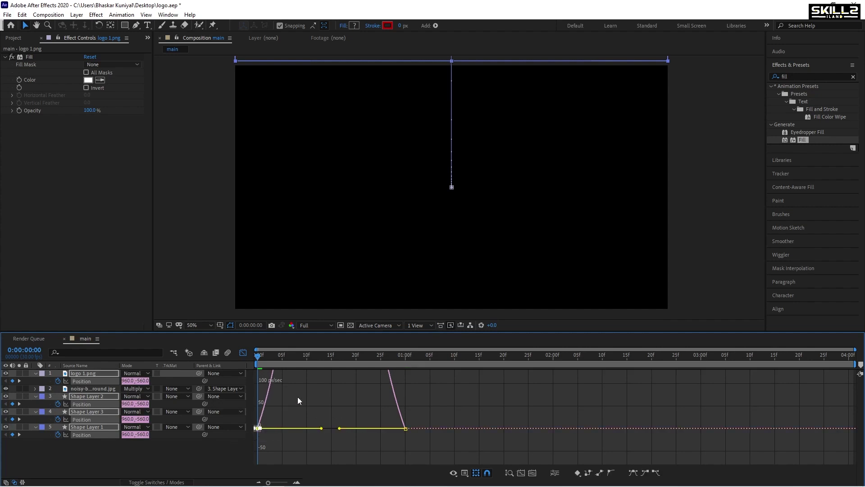
left_click(244, 353)
- Preview the drop-in, delay the four layers' ending Position keyframes to 0:00:01:10, and collapse the layer properties
key("space")
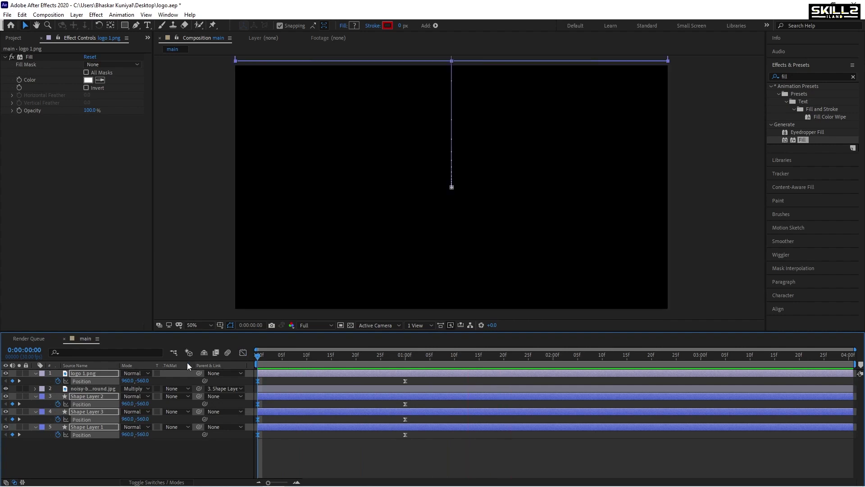
key("space")
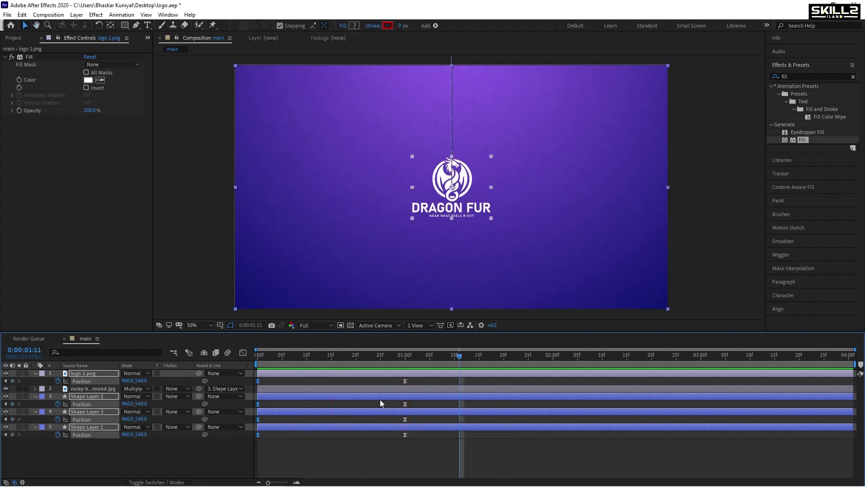
left_click_drag(423, 377, 451, 435)
left_click_drag(423, 357, 19, 362)
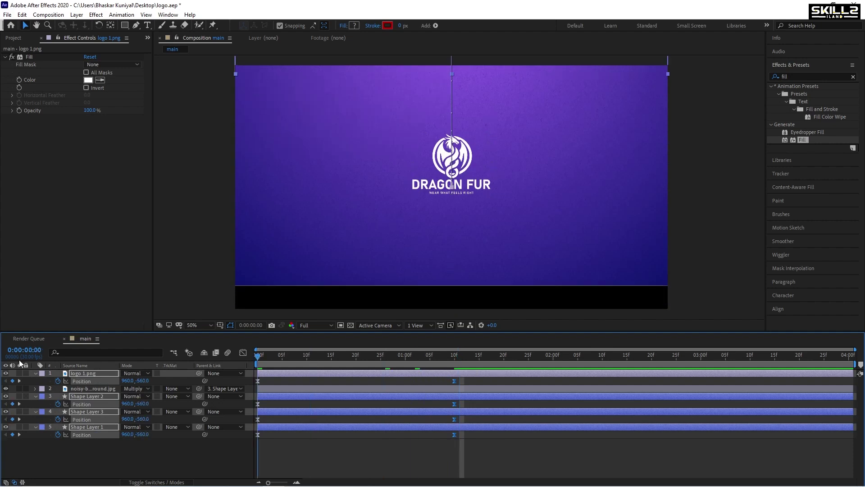
key("space")
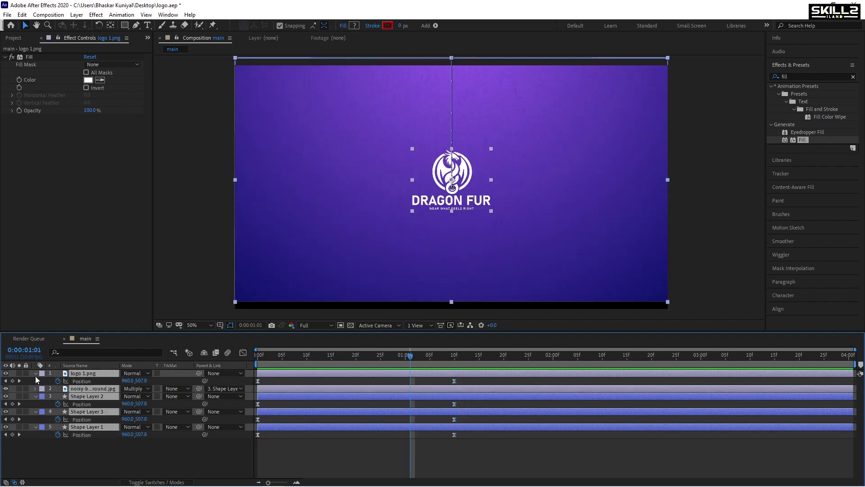
left_click(35, 375)
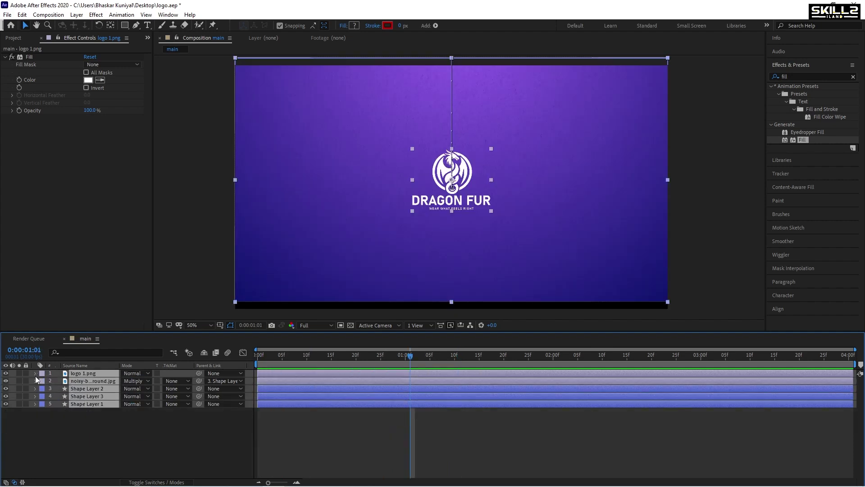
left_click(46, 446)
- Shift Shape Layer 3, Shape Layer 2, noisy-background.jpg and logo 1.png in time so they start at frame 10
left_click_drag(310, 354, 272, 372)
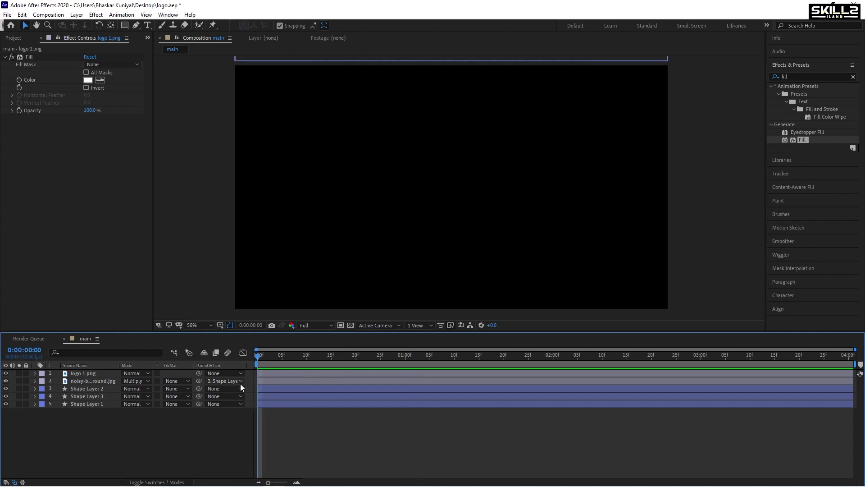
key("Page_Up")
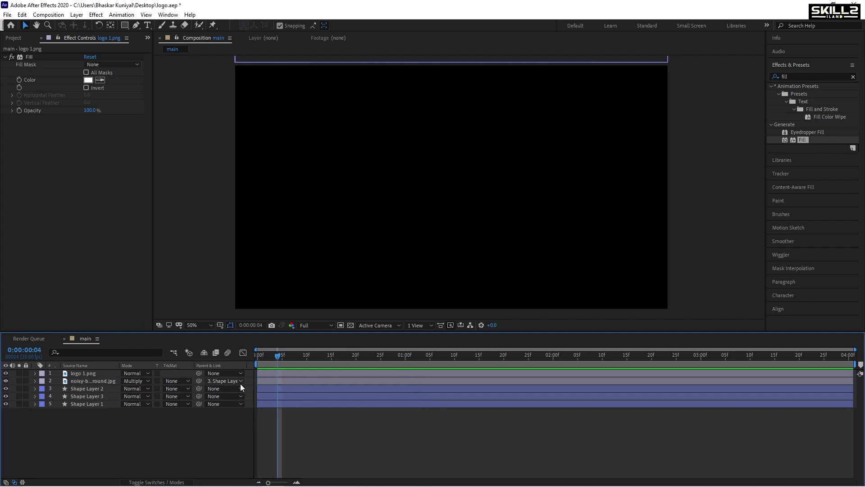
left_click(306, 355)
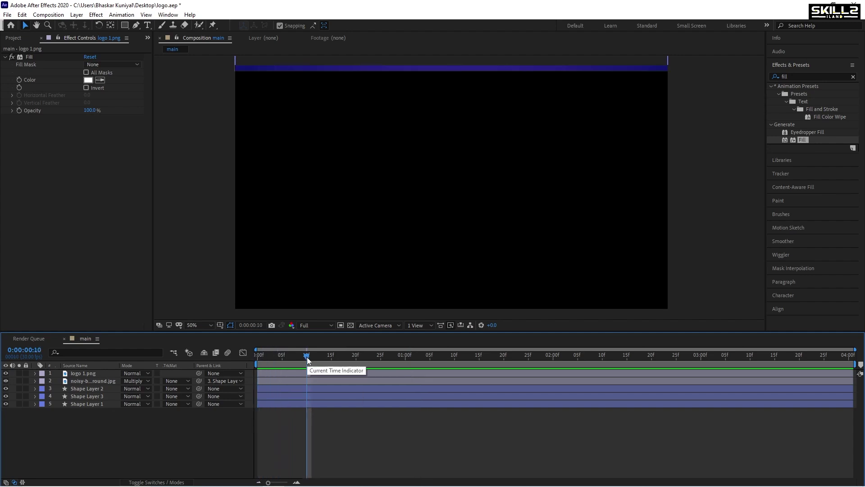
left_click(278, 396)
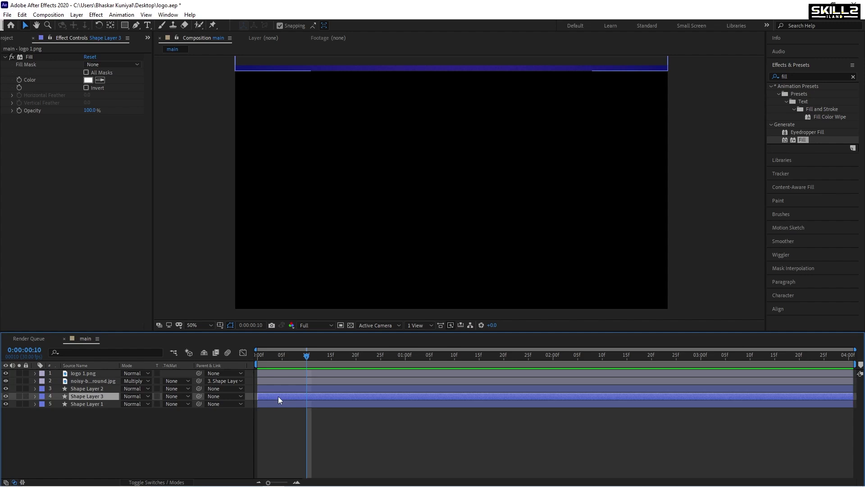
left_click(291, 372, "shift")
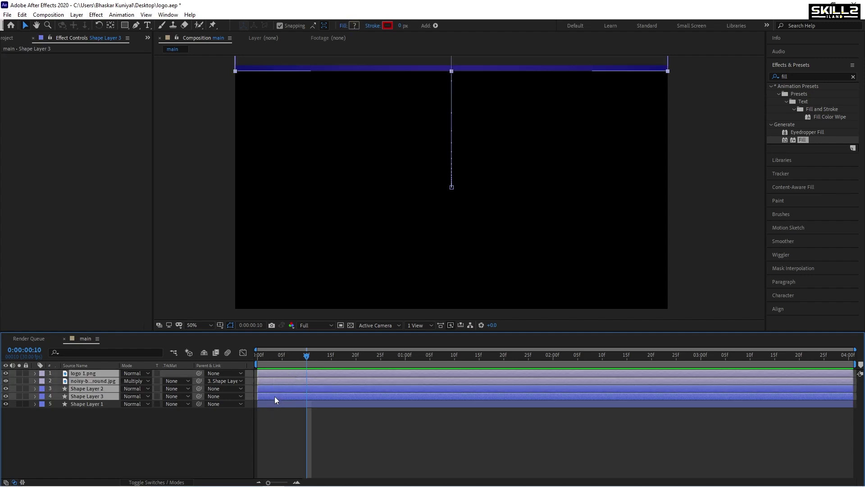
left_click_drag(273, 388, 321, 388)
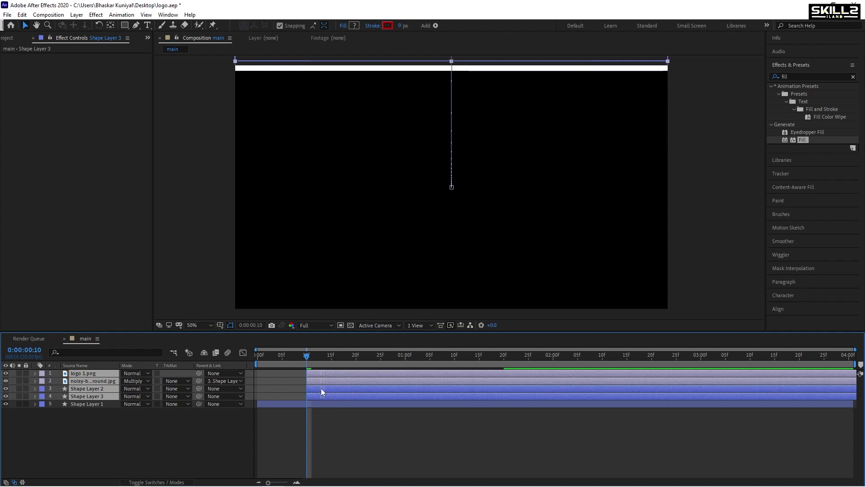
- Shift Shape Layer 2, noisy-background.jpg and logo 1.png in time so they start at frame 20
left_click(356, 355)
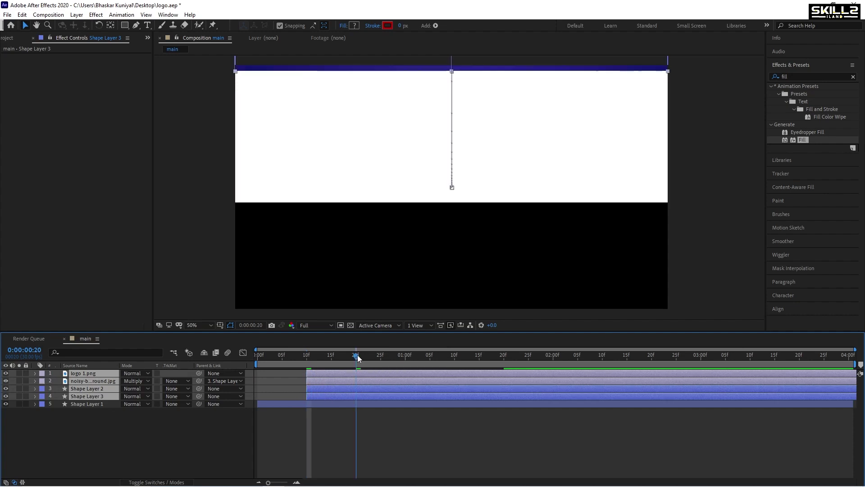
left_click(289, 396)
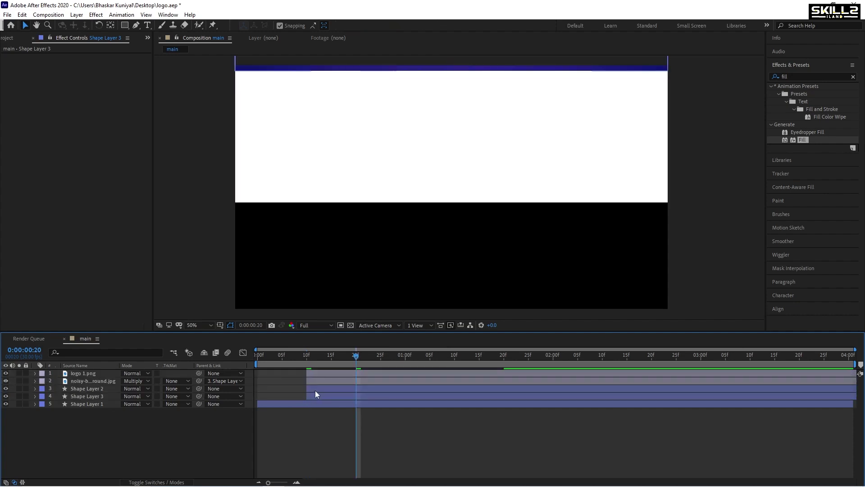
left_click(326, 387)
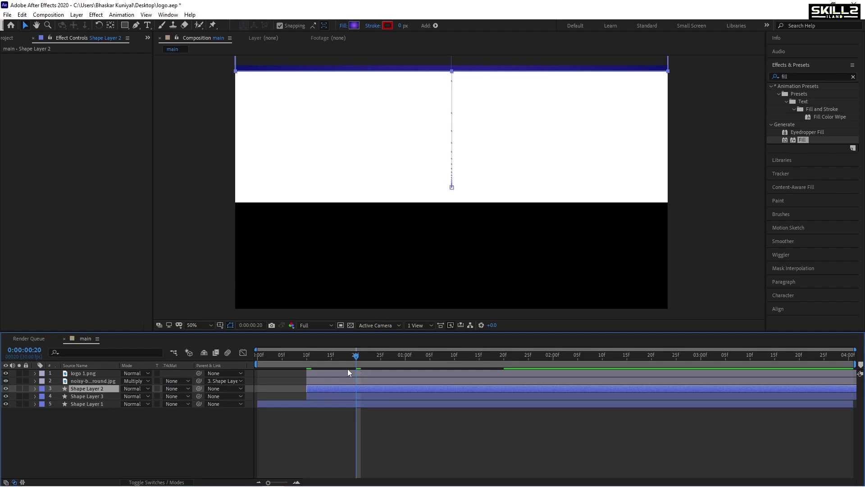
left_click(327, 375, "shift")
left_click_drag(322, 377, 366, 377)
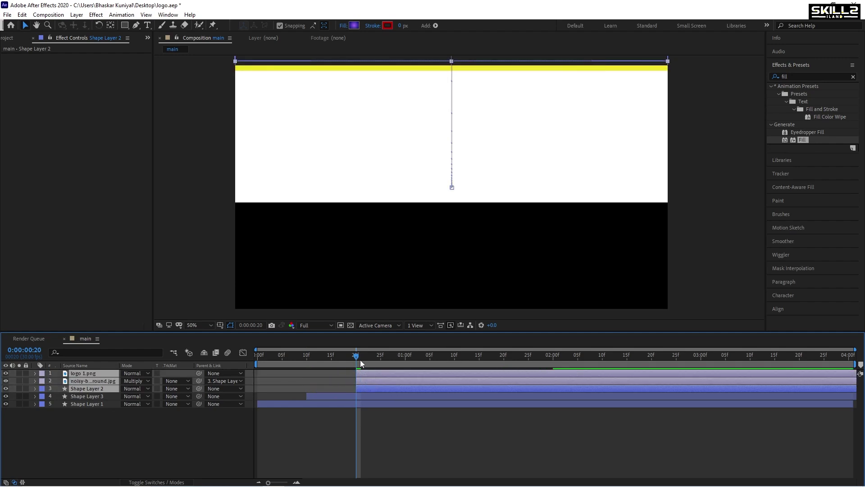
- Shift logo 1.png in time so it starts at 0:00:01:00, and preview the animation from the beginning
left_click_drag(356, 357, 405, 361)
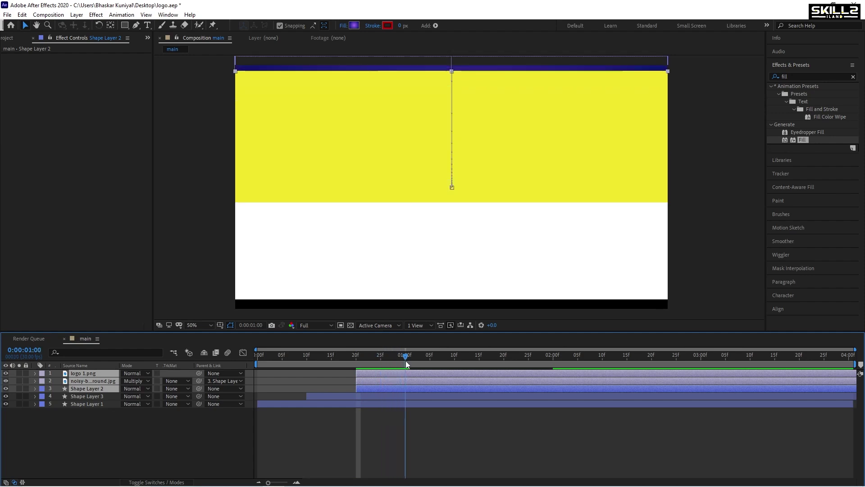
left_click(343, 374)
left_click(365, 374)
left_click(368, 380, "shift")
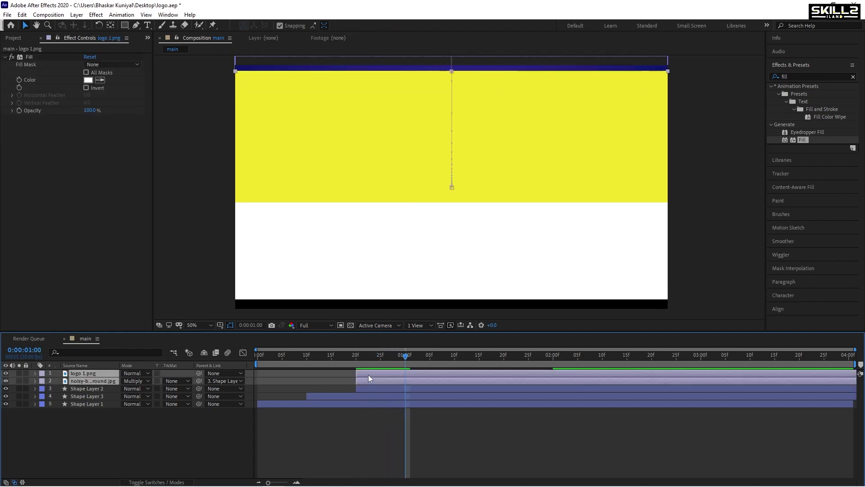
left_click(350, 374)
left_click(365, 373)
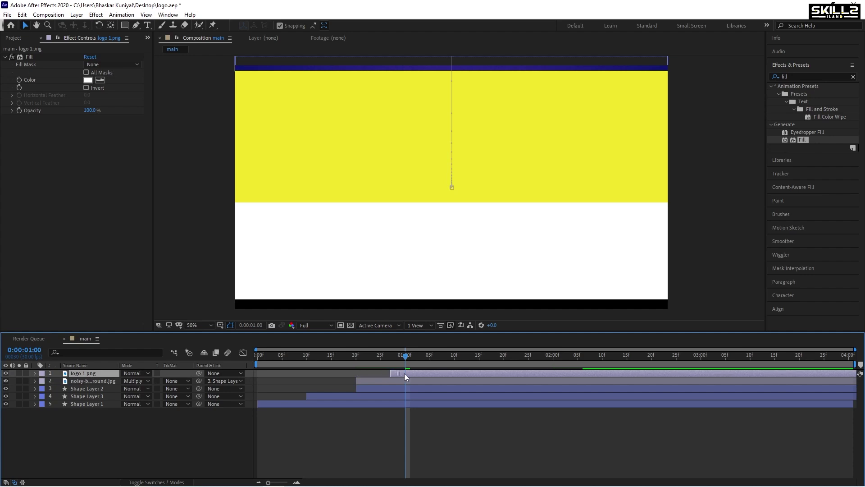
left_click_drag(404, 374, 258, 357)
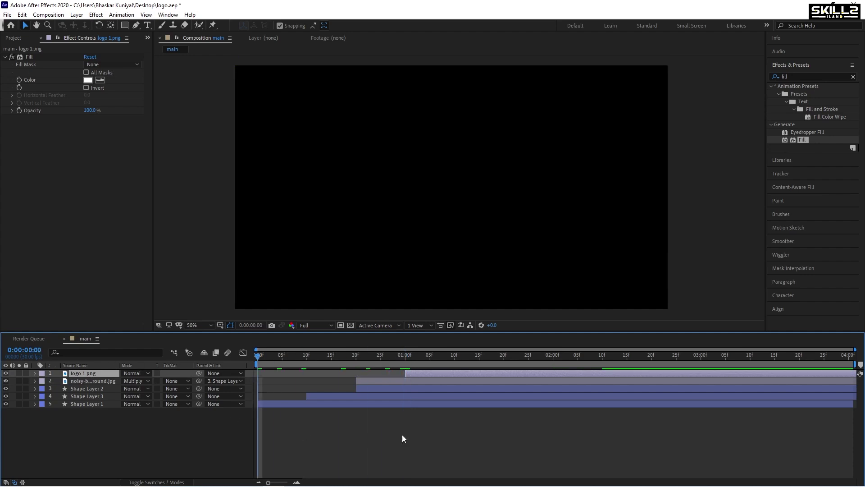
key("space")
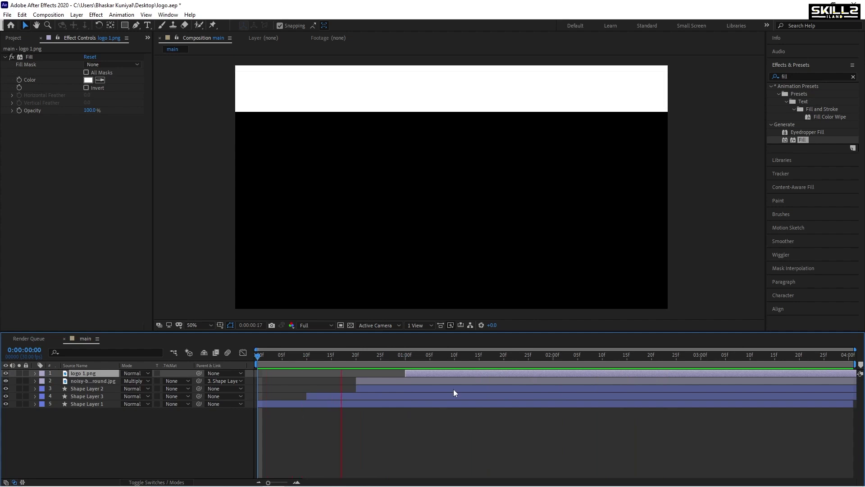
key("space")
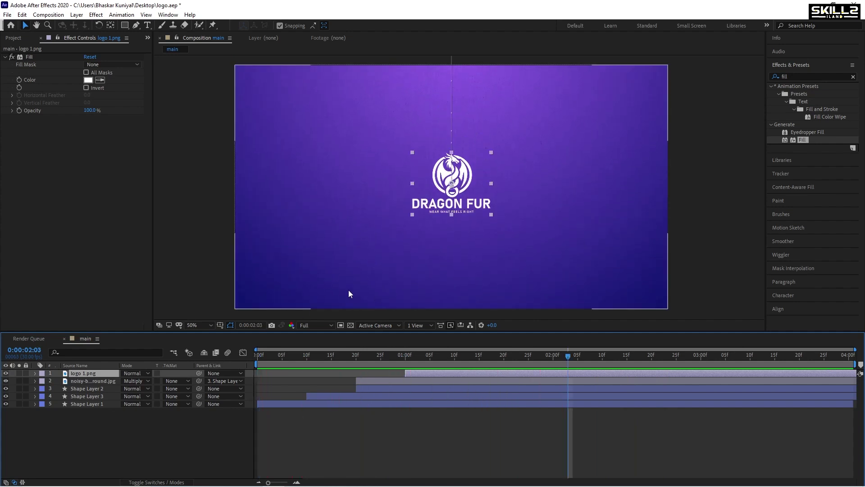
- Shift Shape Layer 3 to start at frame 5, Shape Layer 2 and noisy-background.jpg at frame 10, logo 1.png at frame 15, and preview
left_click_drag(335, 395, 310, 396)
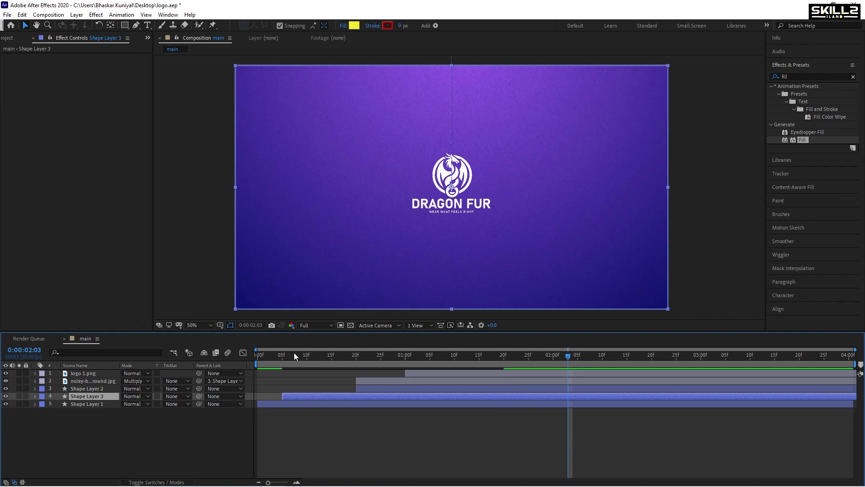
left_click(281, 356)
left_click(307, 356)
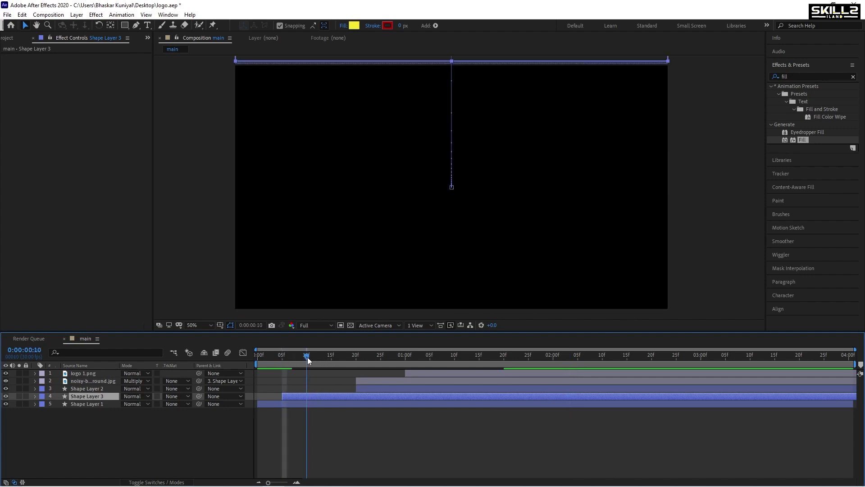
left_click(376, 380)
left_click(372, 387, "shift")
left_click_drag(377, 383, 330, 380)
left_click_drag(415, 372, 342, 372)
key("space")
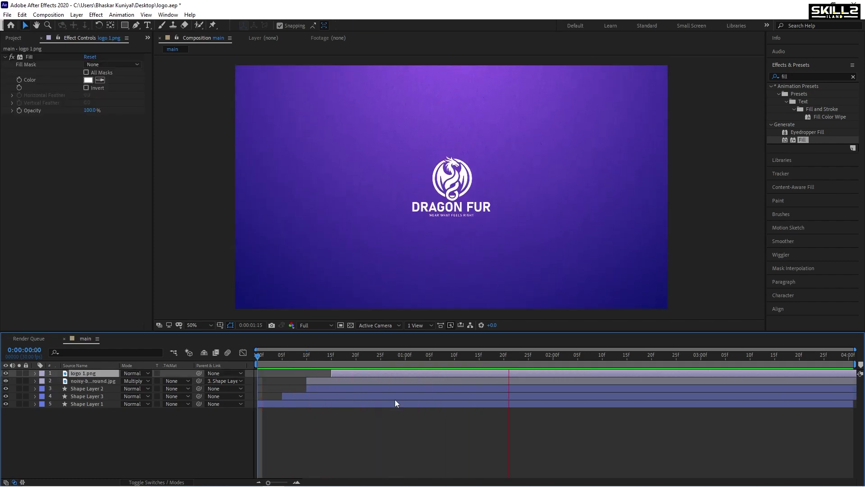
key("space")
key("space")
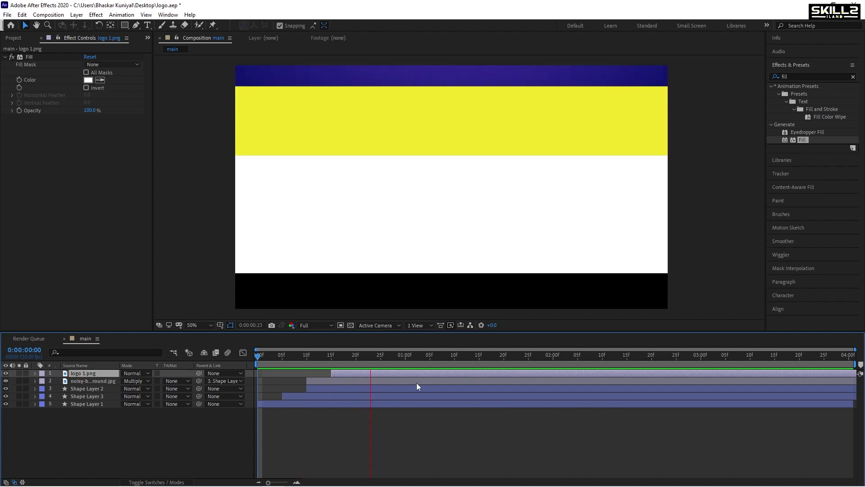
key("space")
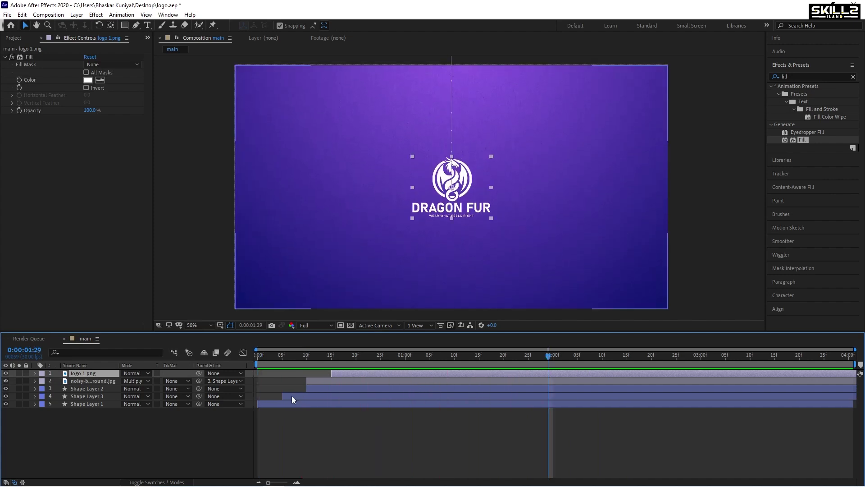
- Shift Shape Layer 3, Shape Layer 2, noisy-background.jpg and logo 1.png together so that Shape Layer 3 starts at frame 3
left_click(291, 396)
left_click_drag(277, 358, 274, 356)
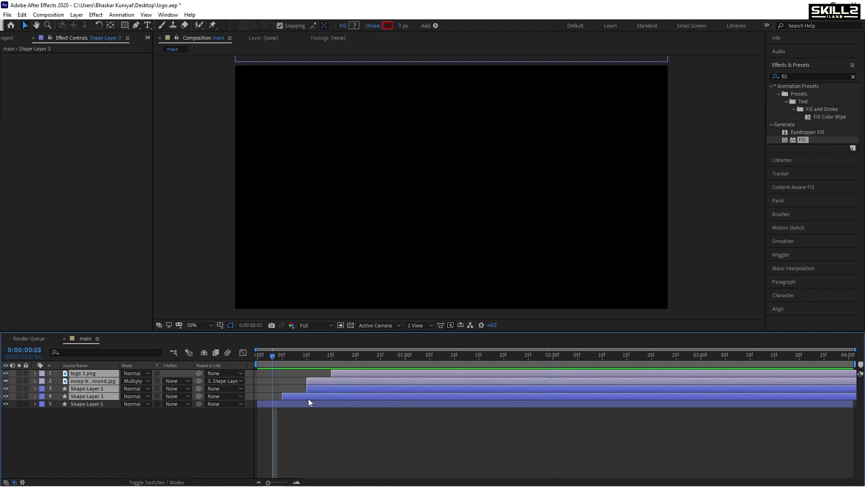
left_click_drag(308, 398, 298, 397)
left_click(286, 377)
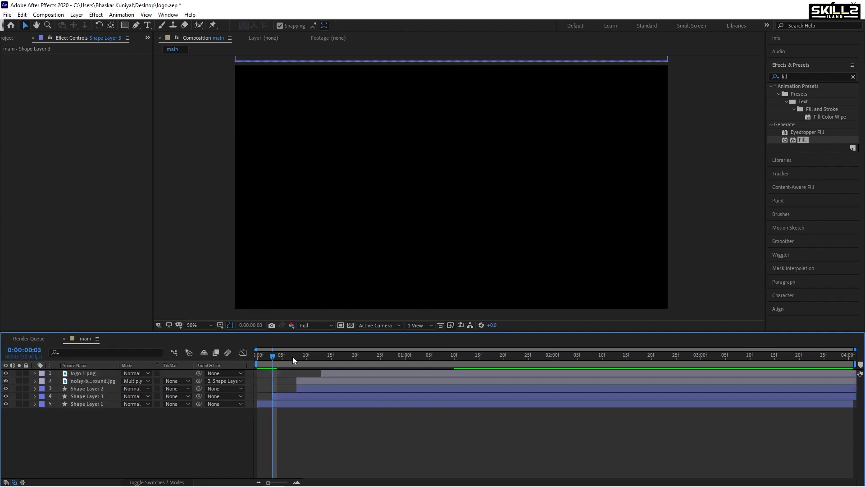
- Shift Shape Layer 2 and noisy-background.jpg to start at frame 6, and logo 1.png to start at frame 9
left_click_drag(292, 355, 296, 356)
left_click(313, 386)
left_click(331, 374, "shift")
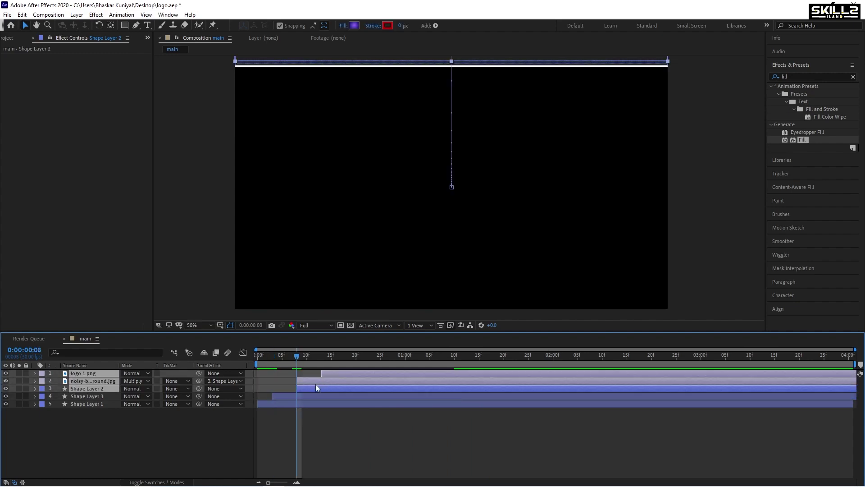
mouse_move(312, 384)
left_mouse_down()
mouse_move(304, 381)
mouse_move(318, 372)
mouse_move(310, 372)
left_mouse_up()
left_click(303, 374)
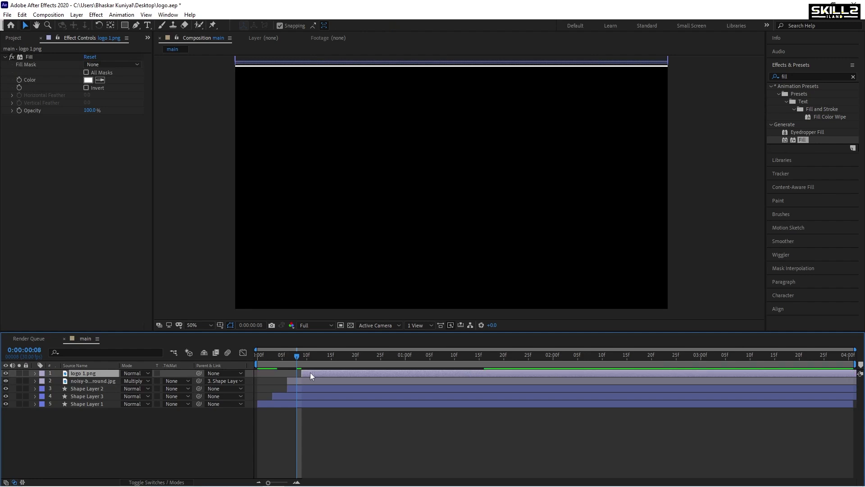
- Preview the tightened layer stagger several times from the beginning of the composition
key("Home")
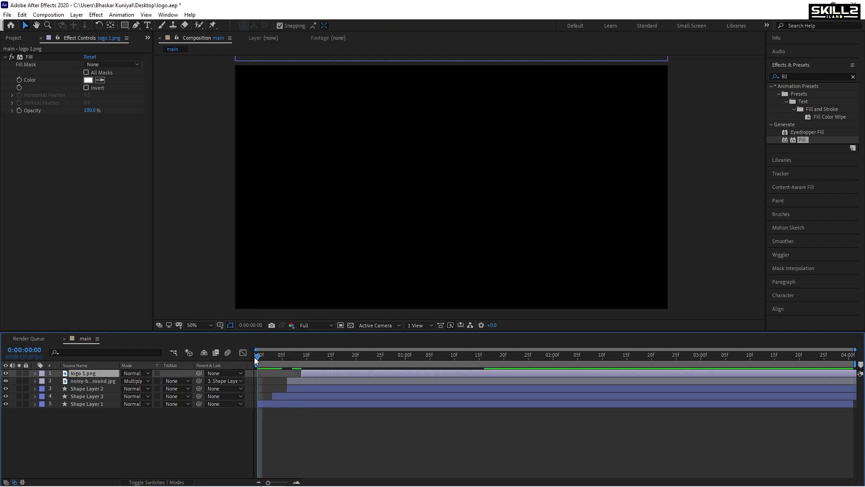
key("space")
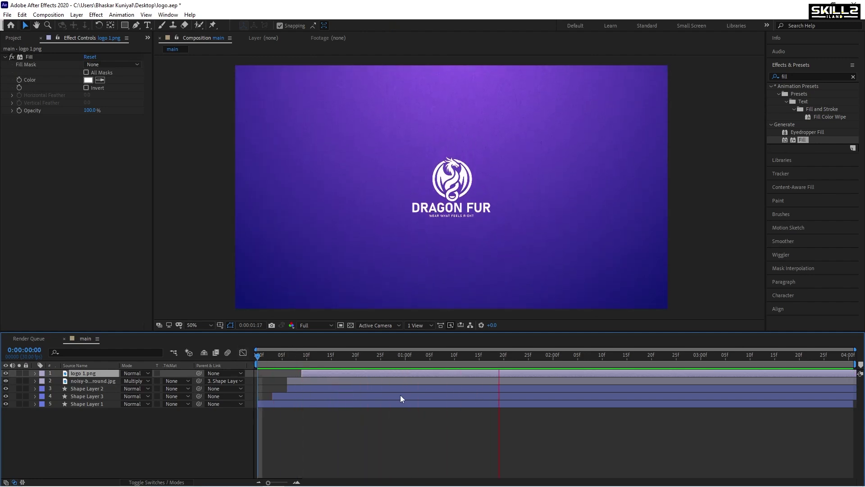
left_click(259, 357)
key("space")
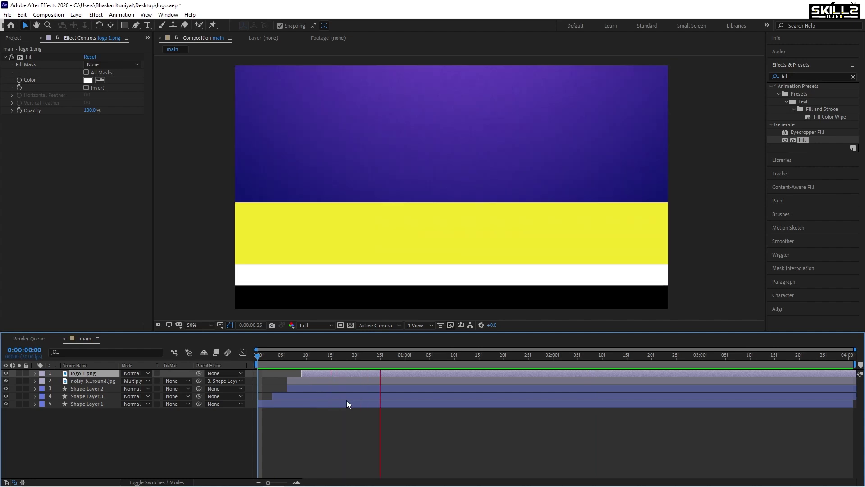
left_click(264, 357)
key("space")
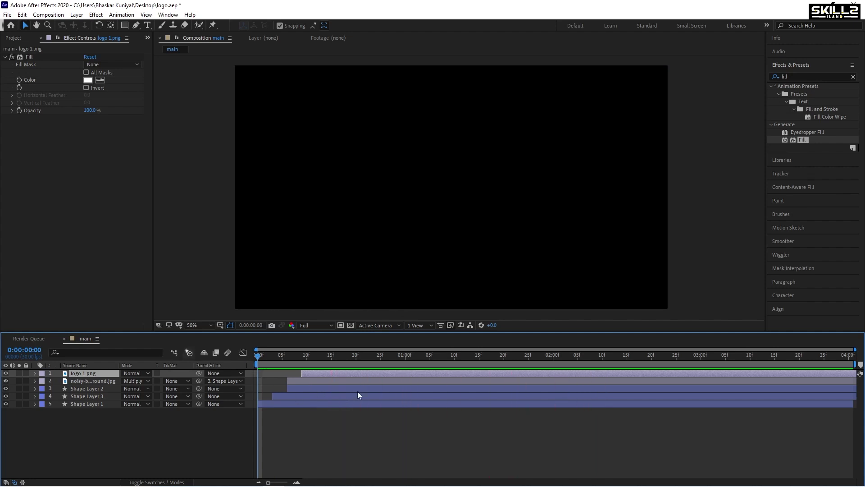
key("space")
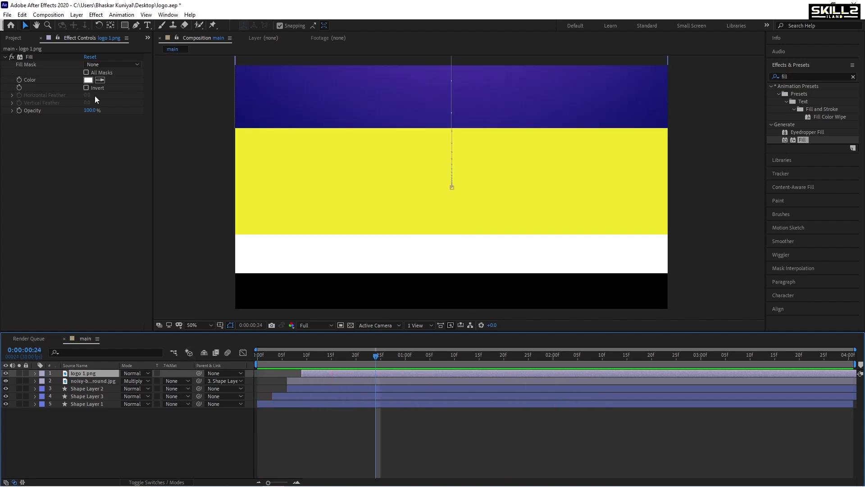
- Add the Cologne MP3 above all layers, preview it with its start moved to about frame 25, and mute it
left_click(13, 37)
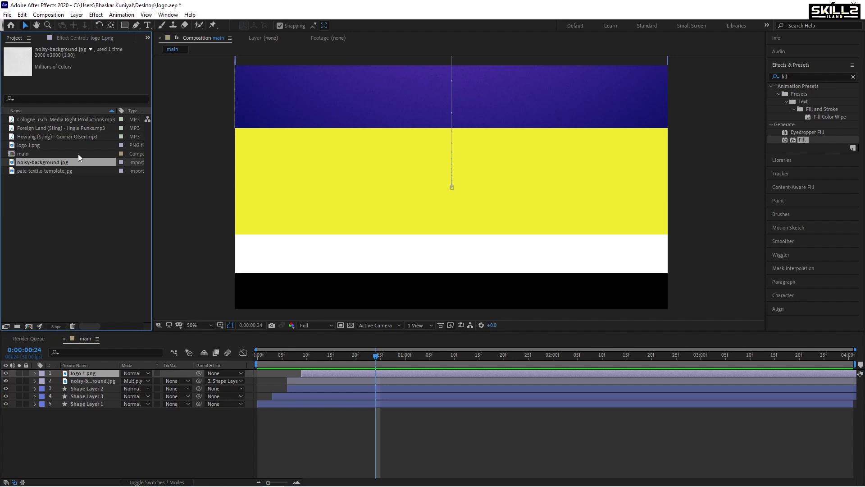
left_click(67, 119)
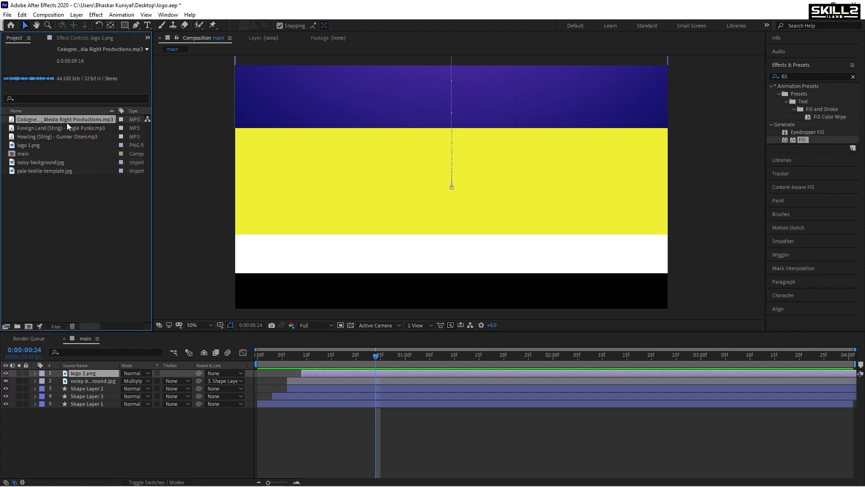
left_click_drag(64, 127, 91, 370)
key("space")
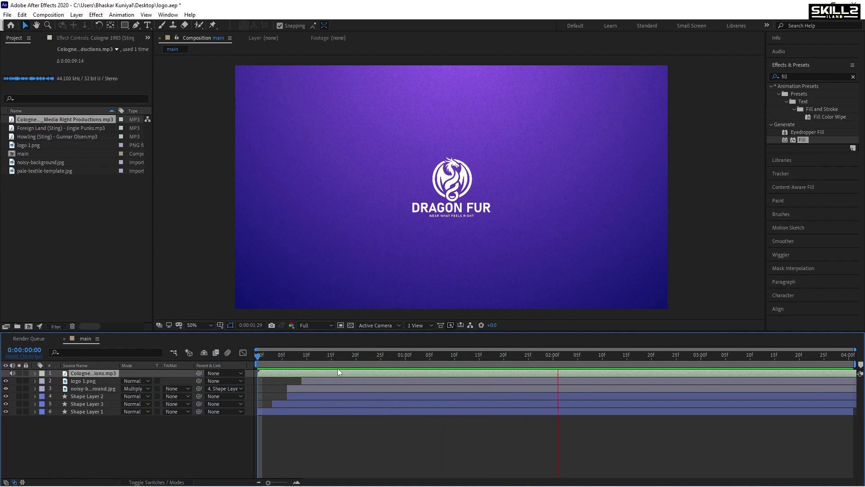
key("space")
key("space")
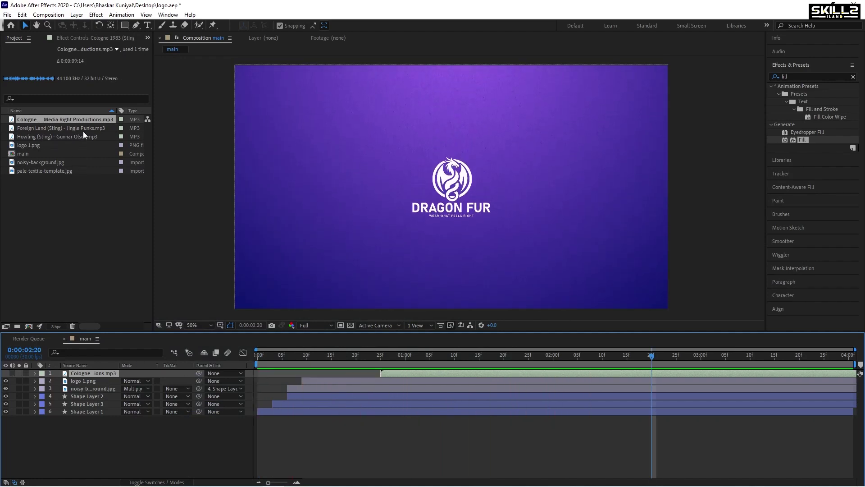
- Add the Foreign Land (Sting) MP3 above all layers, start it at about frame 29, and preview the animation with it
left_click_drag(84, 129, 93, 371)
key("space")
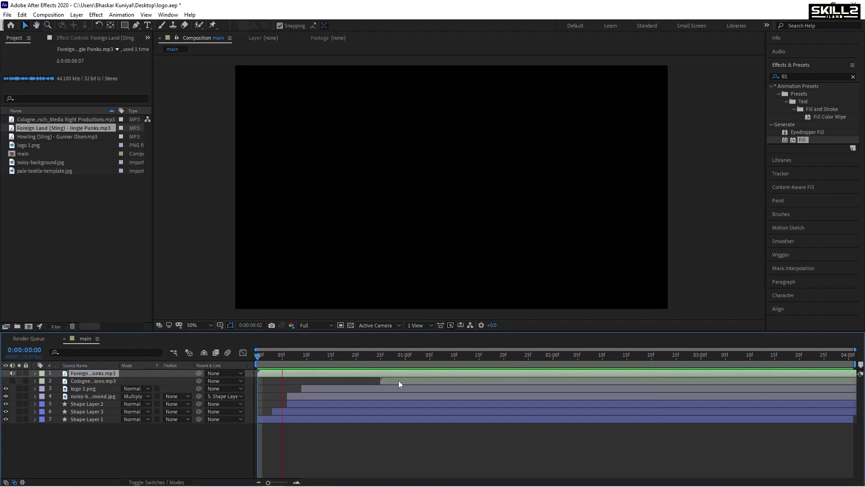
- Try the Howling (Sting) MP3 starting at about frame 24 with Foreign Land muted, and delete its layer after previewing
left_click_drag(59, 136, 79, 370)
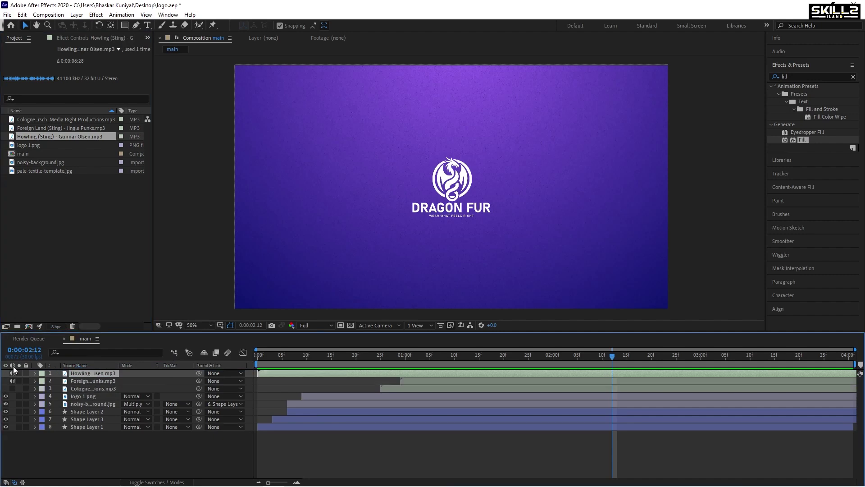
left_click_drag(279, 371, 380, 372)
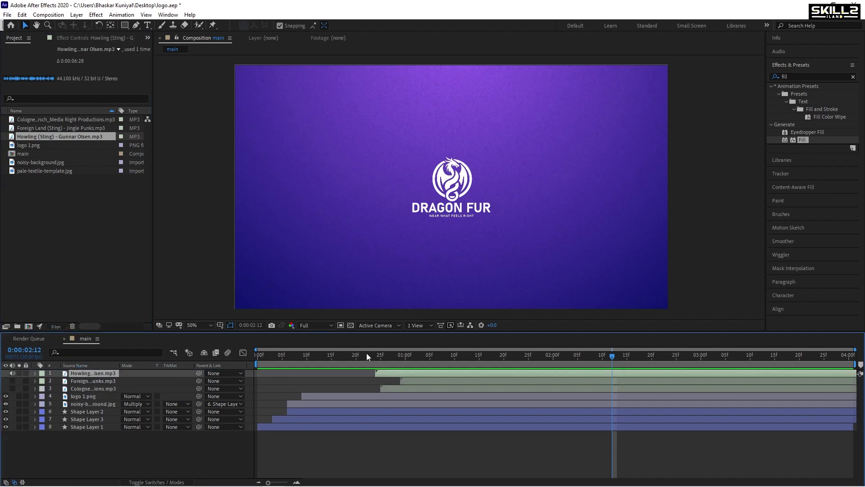
key("Home")
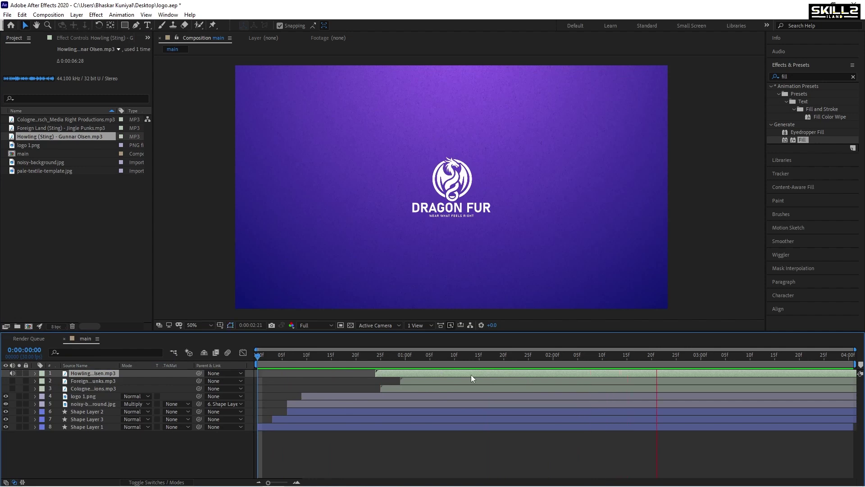
key("Delete")
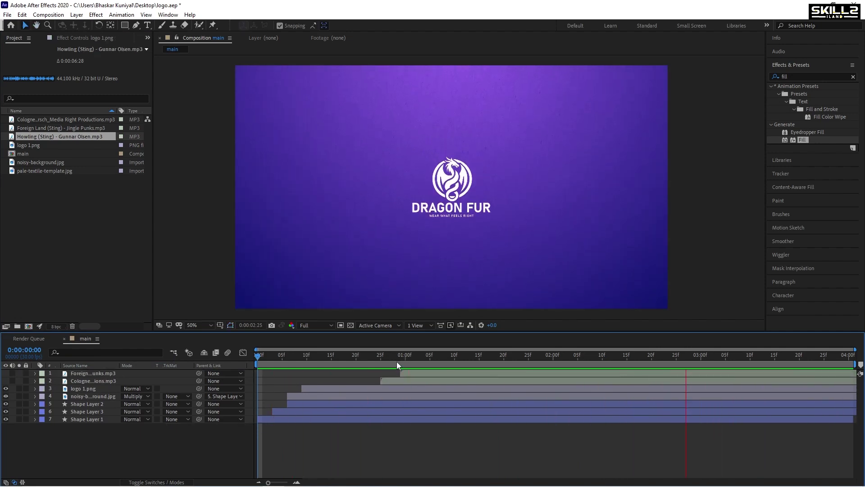
- Delete the Cologne MP3 layer from the timeline and turn the Foreign Land layer's audio back on
left_click(396, 358)
left_click(397, 381)
key("Delete")
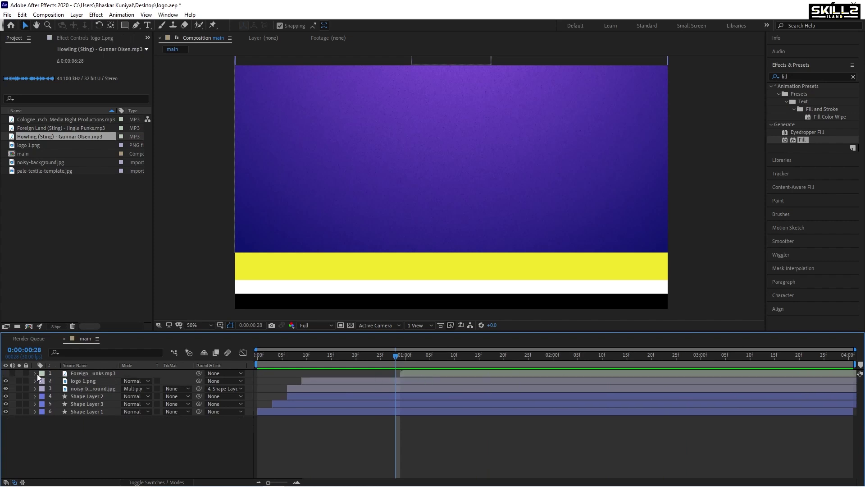
left_click(292, 355)
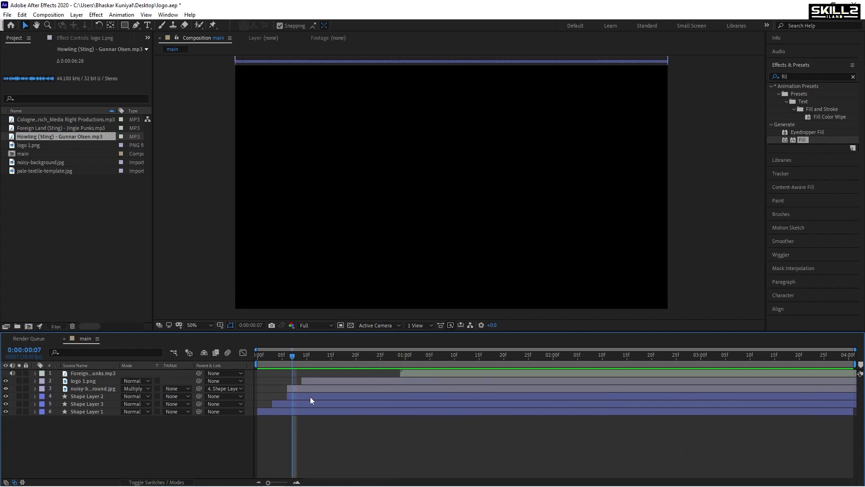
- Shift all the layers together about 7 frames earlier, and preview the animation with sound from the beginning
left_click(312, 409)
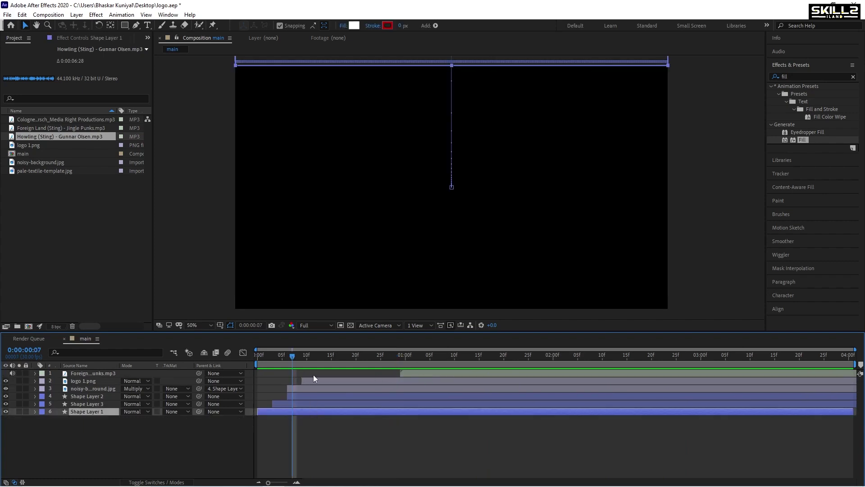
key("ctrl+a")
key("Home")
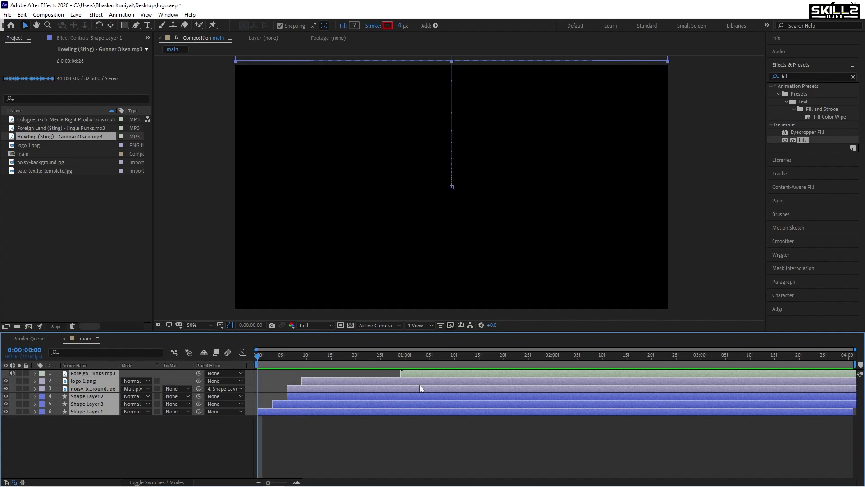
left_click_drag(429, 372, 393, 376)
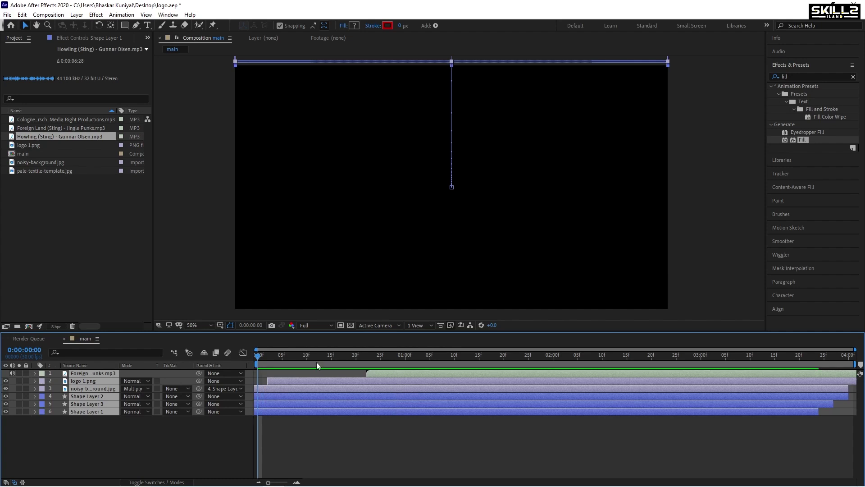
key("space")
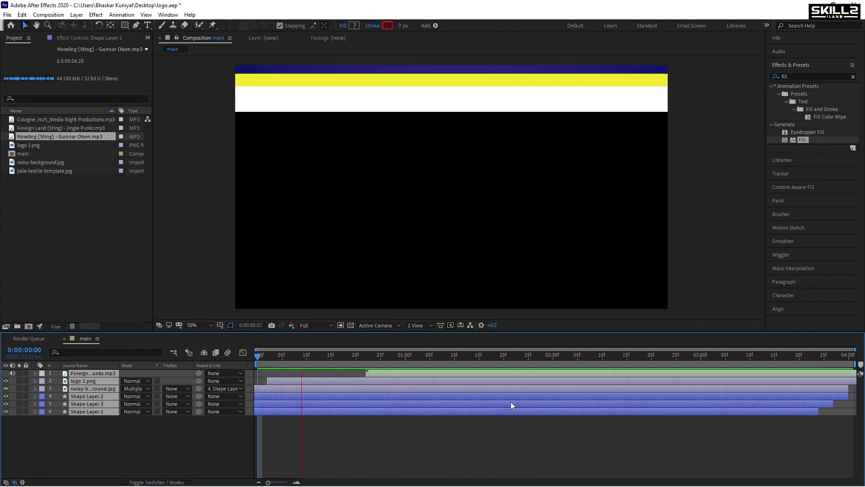
- Set a starting scale keyframe on the logo layer at 0:00:01:01
left_click_drag(420, 371, 410, 375)
left_click(410, 417)
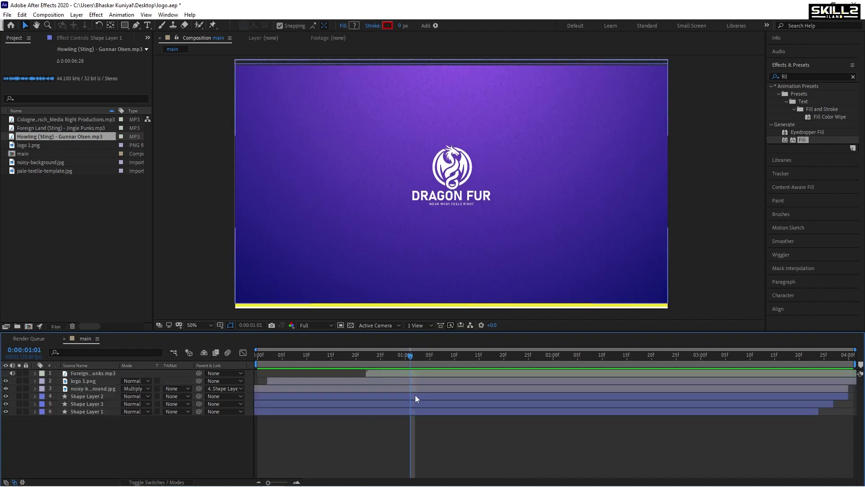
left_click(416, 380)
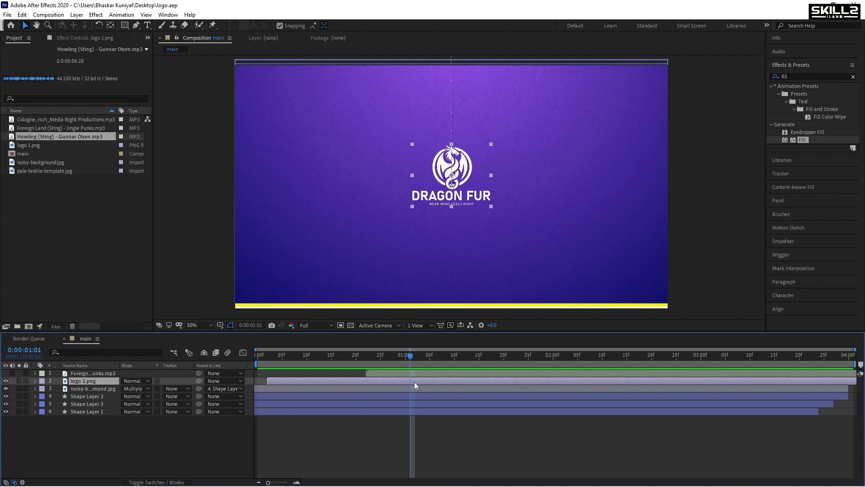
key("s")
left_click(58, 388)
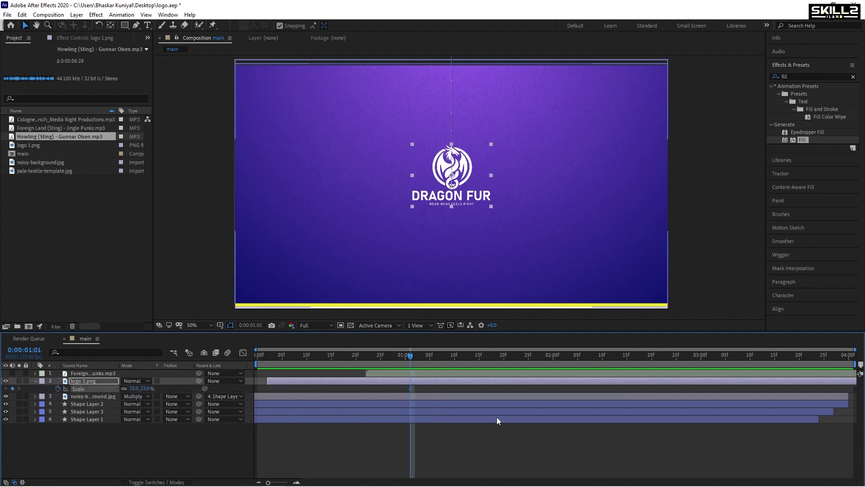
- Enlarge the logo's scale to about 40.4% at 0:00:01:19 and copy the first scale keyframe to 0:00:02:05
left_click_drag(436, 357, 499, 362)
left_click_drag(148, 389, 212, 386)
left_click_drag(531, 361, 576, 360)
left_click(410, 389)
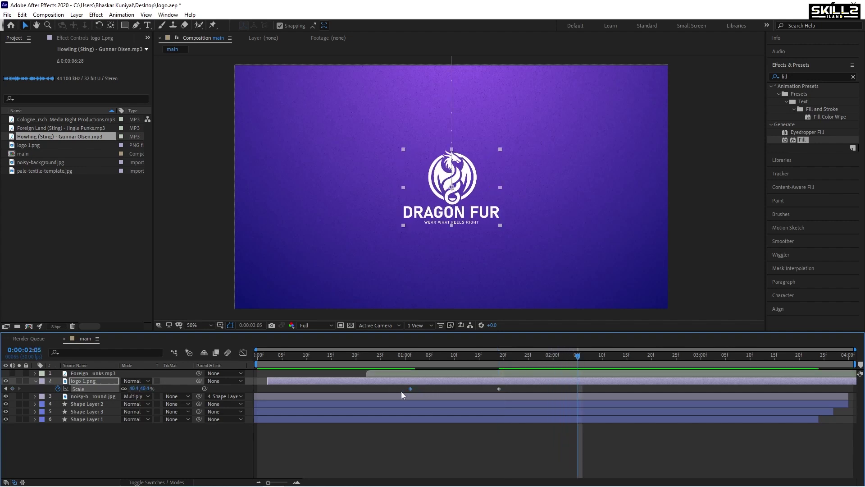
key("ctrl+v")
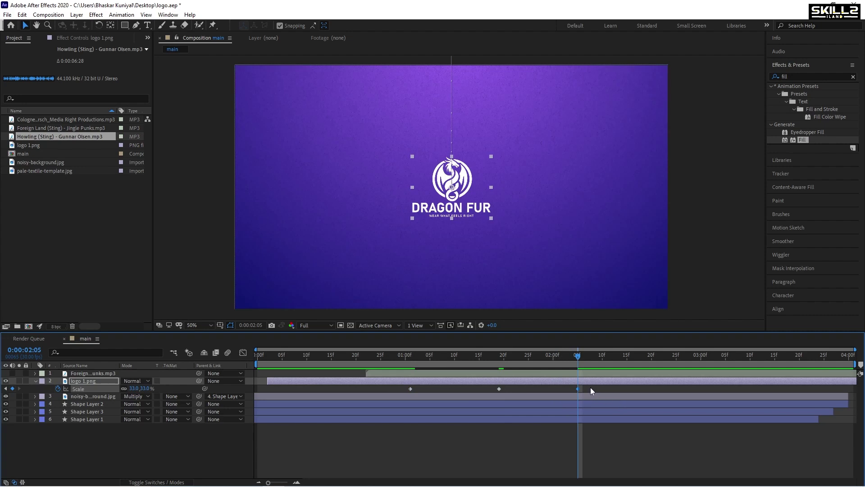
- Apply Easy Ease to the logo's three scale keyframes and preview the scale bounce
left_click_drag(576, 390, 368, 396)
key("F9")
left_click_drag(401, 357, 355, 357)
key("space")
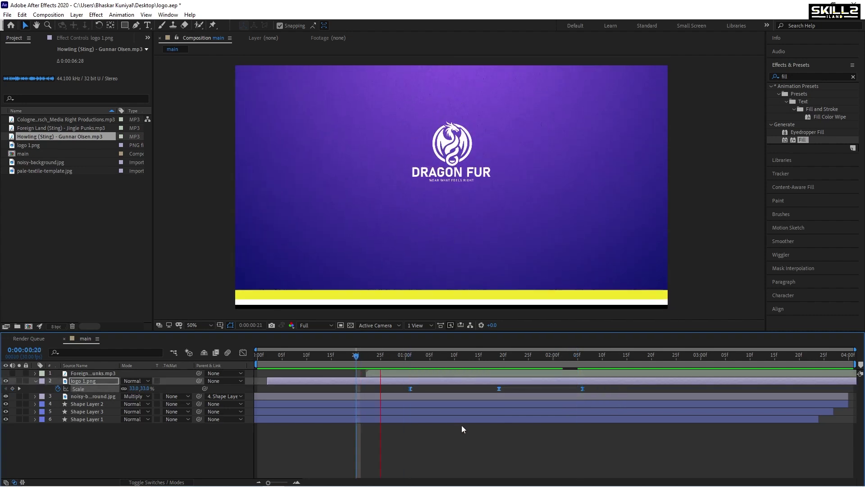
key("space")
left_click_drag(426, 358, 375, 361)
key("space")
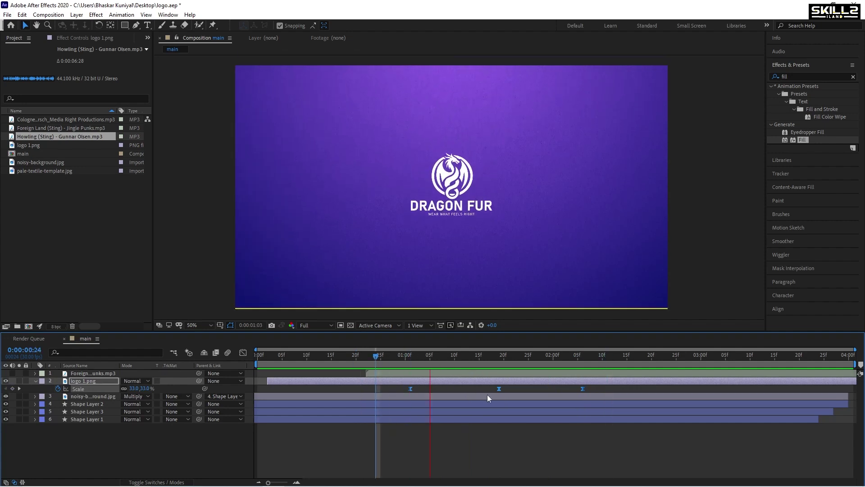
- Set the logo's middle scale keyframe at 0:00:01:19 to 35% and preview the softer bounce
left_click(436, 359)
left_click_drag(446, 362, 498, 368)
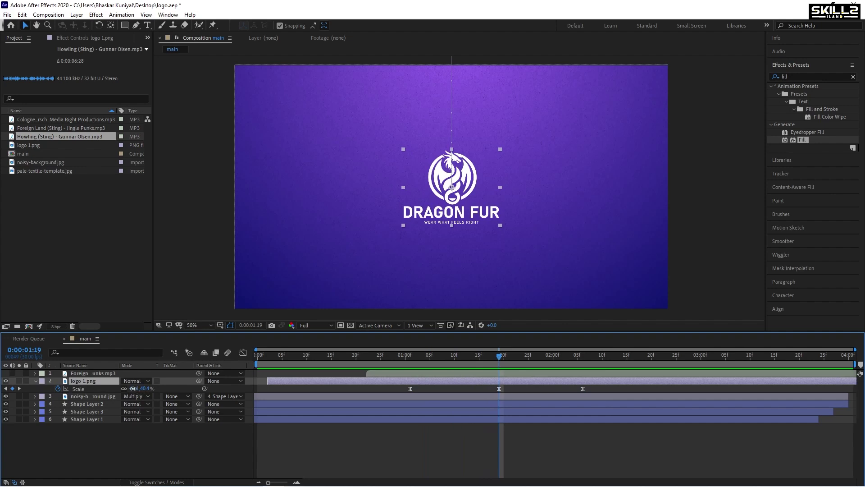
left_click_drag(133, 388, 128, 388)
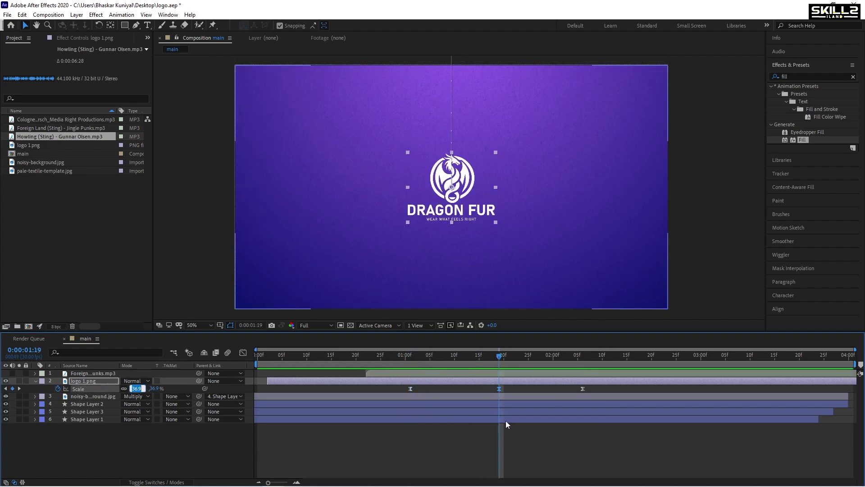
type("35")
key("Return")
left_click(393, 359)
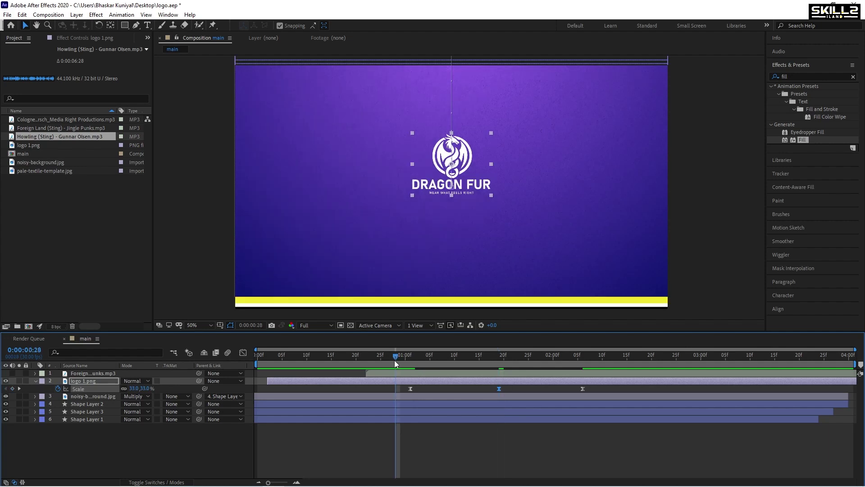
key("space")
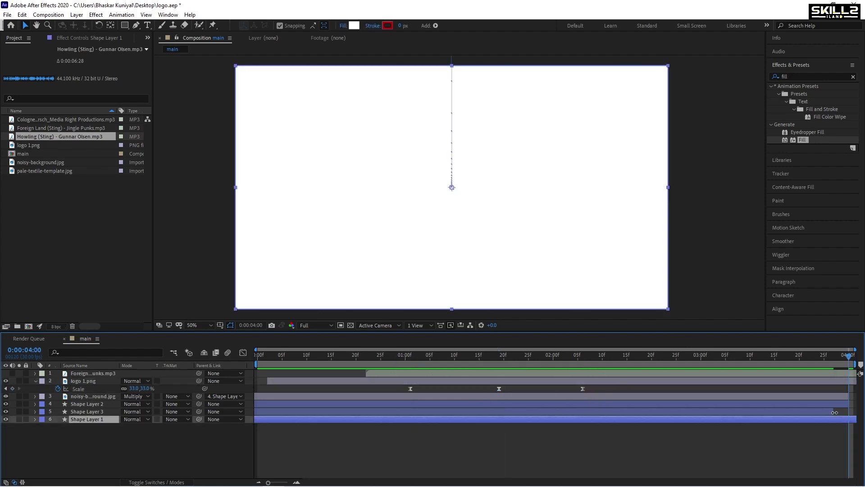
- Extend the shape layers and the noisy background to the composition's end, save the project, and preview the animation from the start
left_click_drag(832, 411, 856, 396)
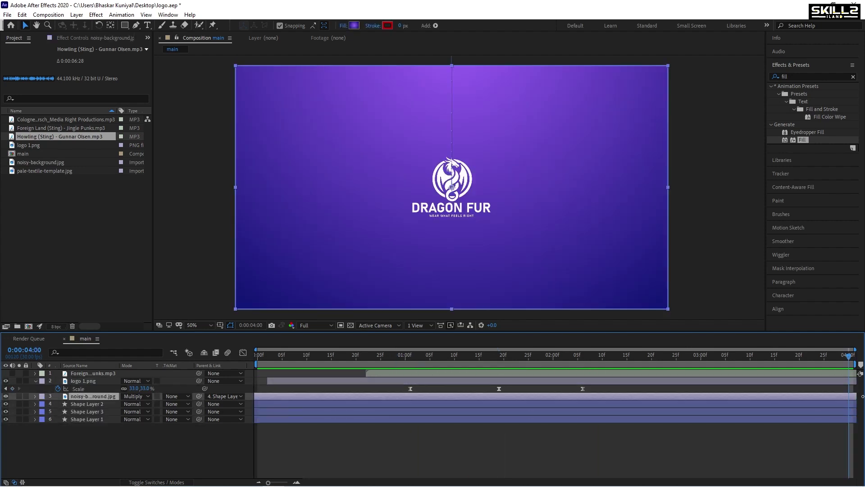
key("ctrl+s")
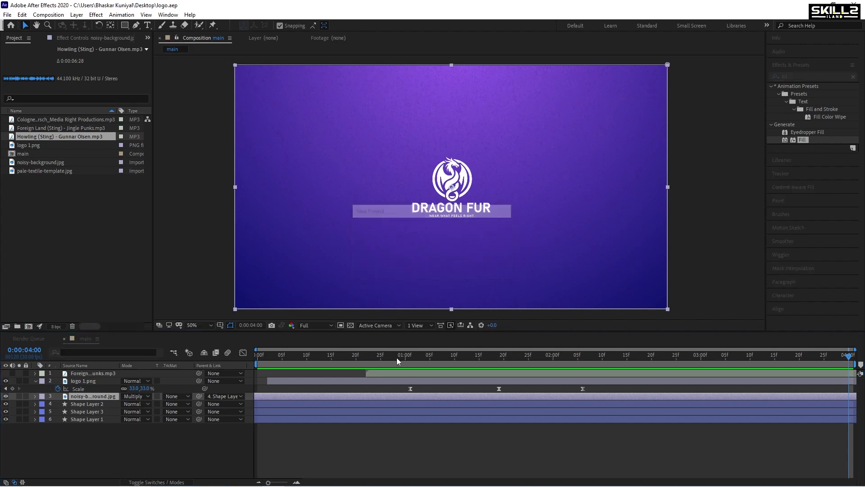
left_click_drag(396, 355, 250, 412)
key("space")
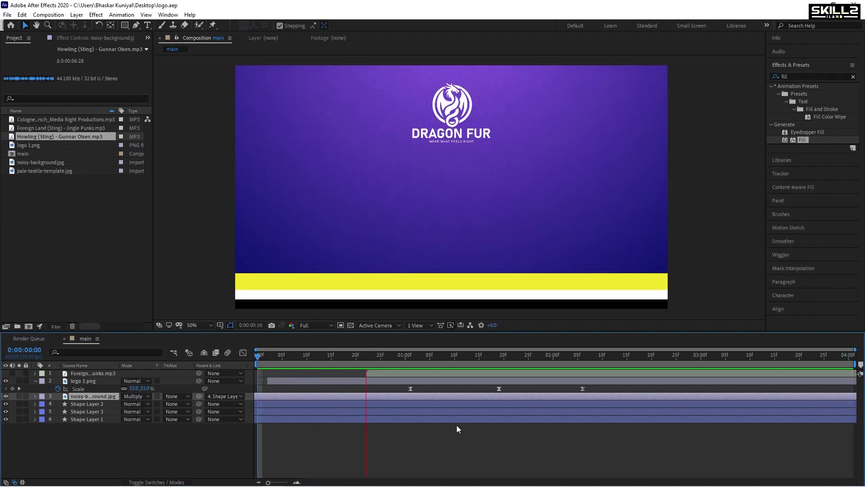
key("space")
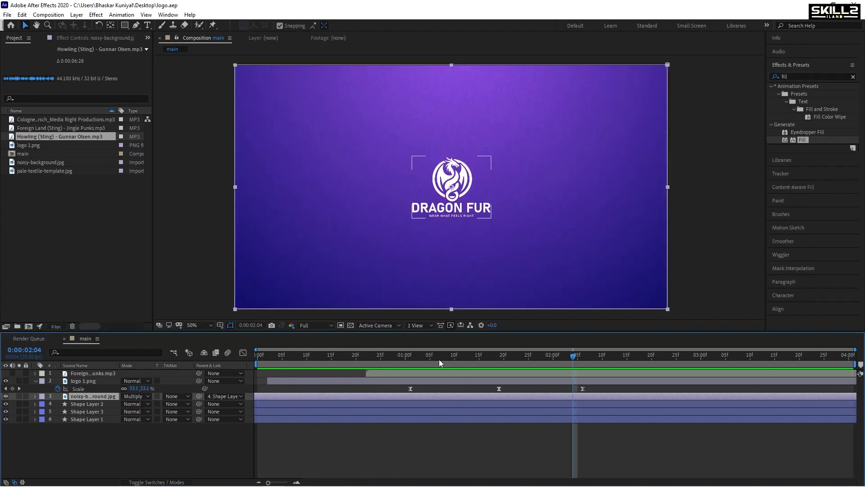
left_click_drag(439, 359, 561, 359)
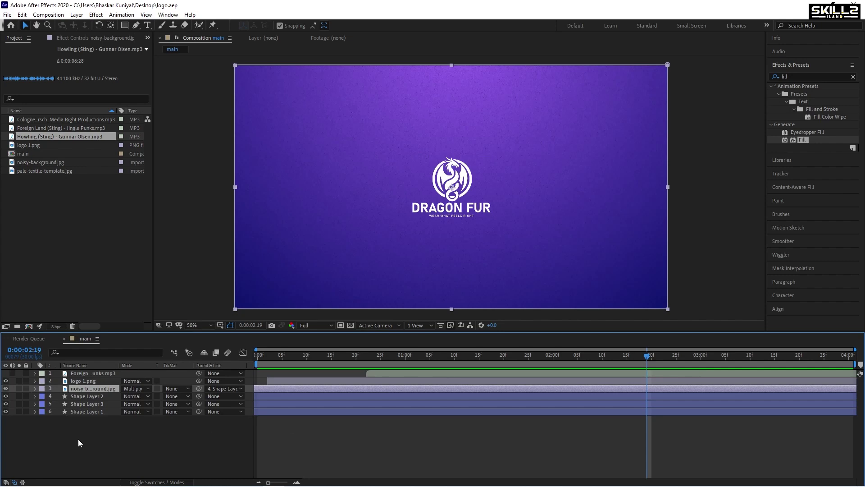
- Create a new adjustment layer and place it above all the other layers
right_click(78, 439)
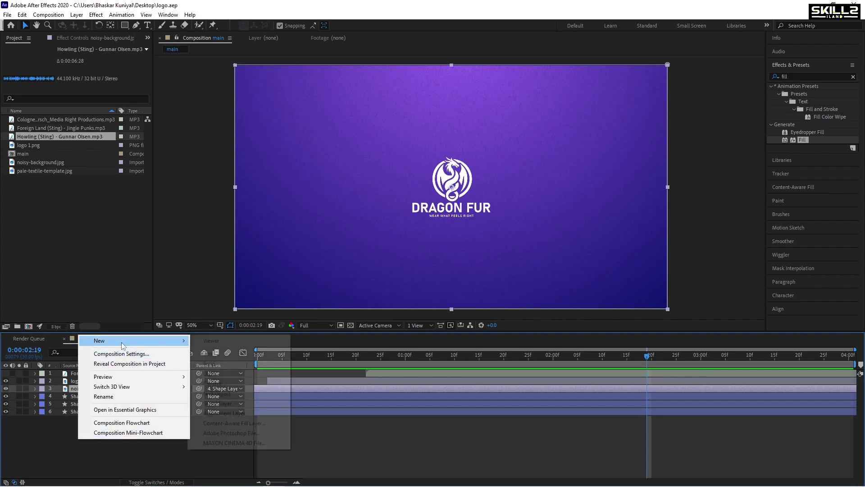
mouse_move(117, 340)
left_click(232, 414)
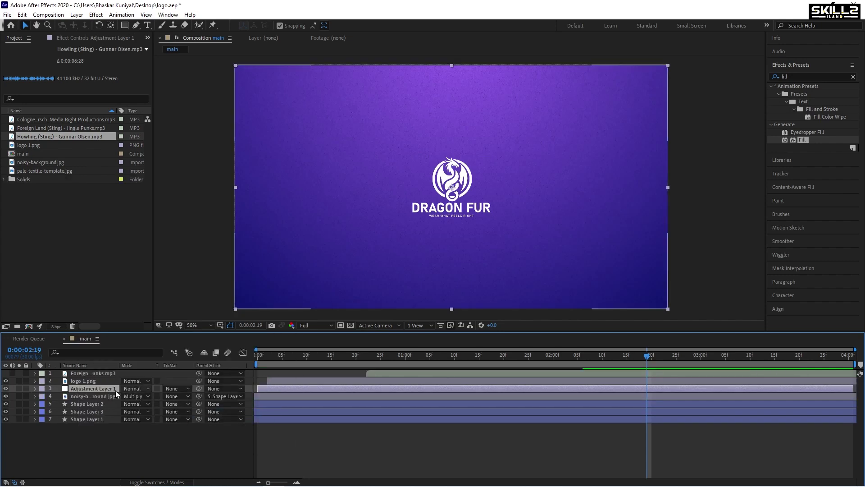
mouse_move(97, 387)
left_mouse_down()
mouse_move(101, 371)
mouse_move(93, 371)
left_mouse_up()
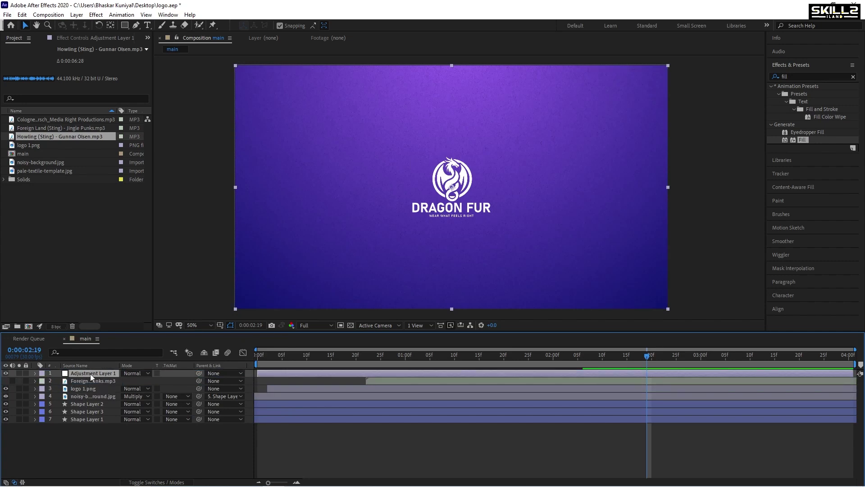
- Apply the Lens Flare effect to the adjustment layer, with the flare center at about 1816, 128
left_click(816, 77)
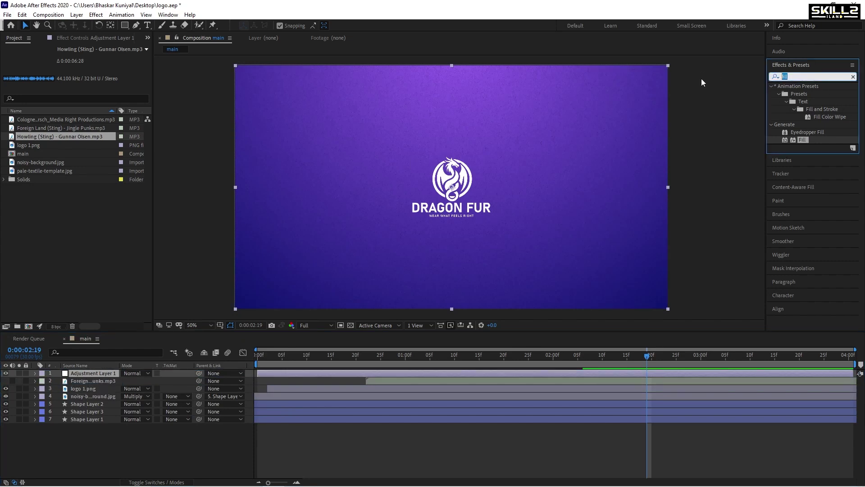
type("lens")
left_click_drag(802, 124, 645, 93)
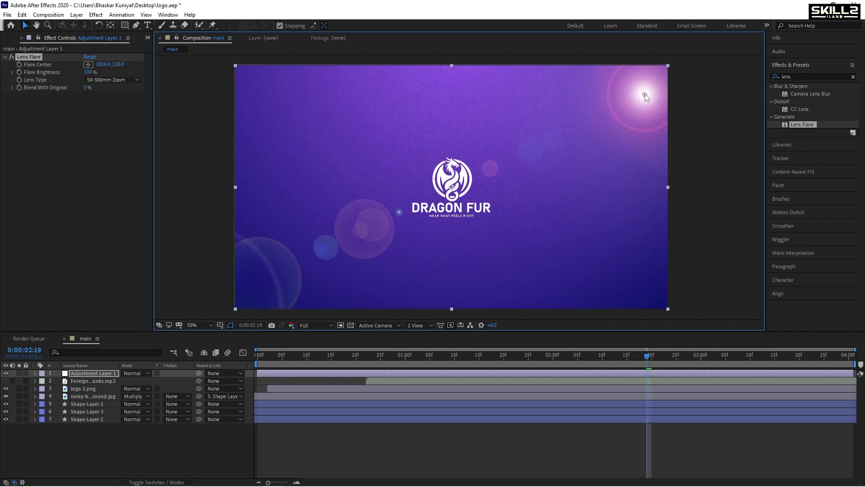
- Set the Lens Flare's brightness to 110% and its lens type to 105mm Prime
left_click_drag(88, 72, 93, 73)
left_click(122, 79)
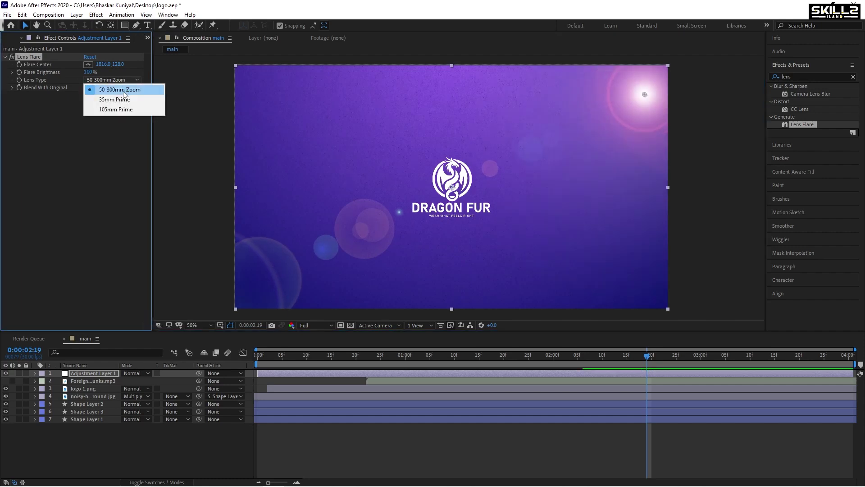
left_click(122, 99)
left_click(118, 79)
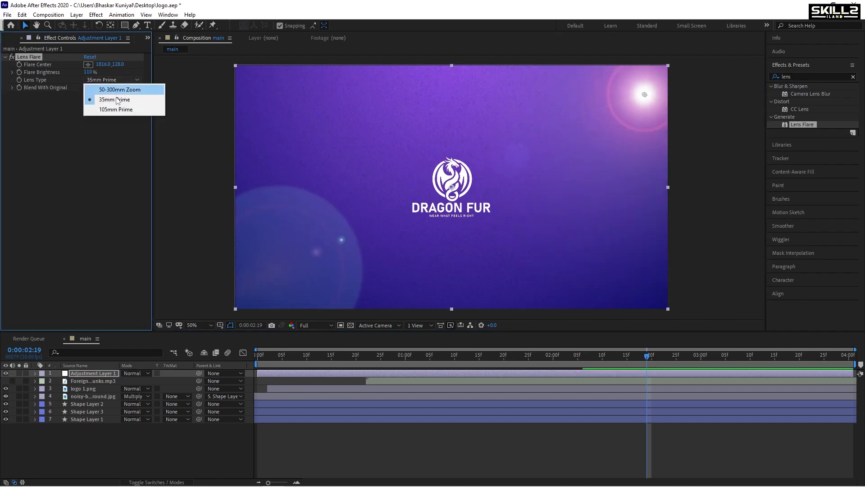
left_click(114, 108)
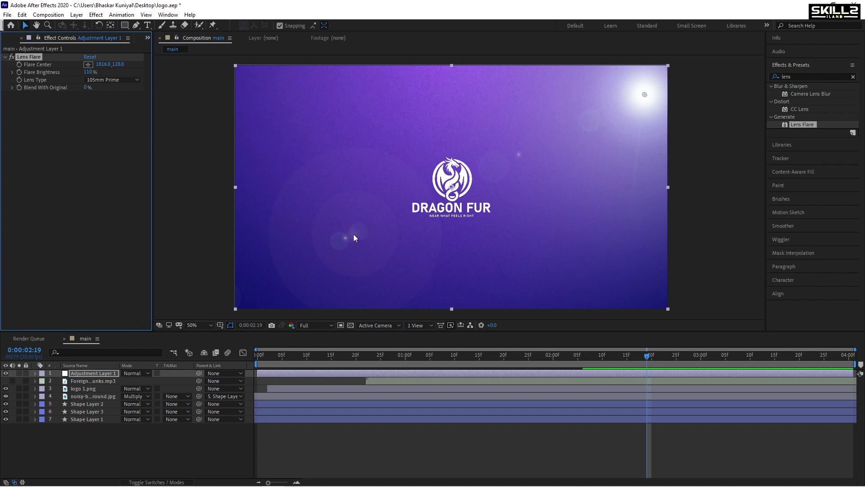
- Keyframe the Flare Center from about 1930, 12 at 0:00:01:11 to about 1370, -130 at 0:00:04:00, and preview the animation
left_click_drag(645, 96, 672, 67)
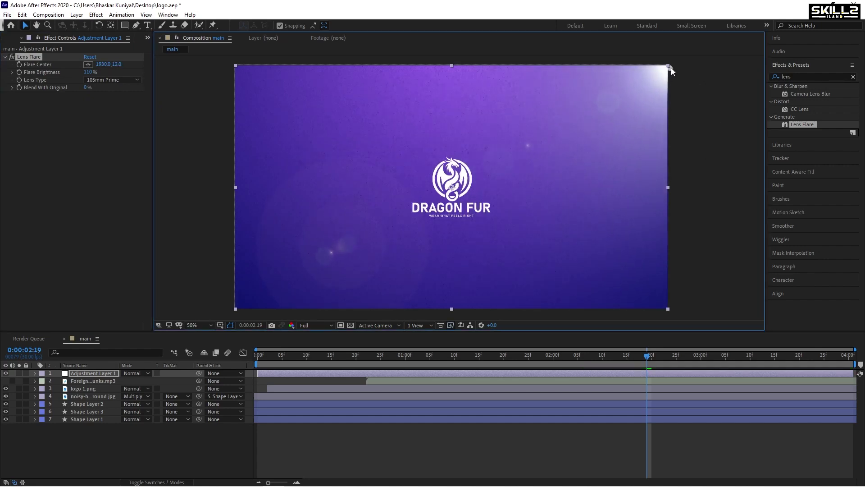
key("space")
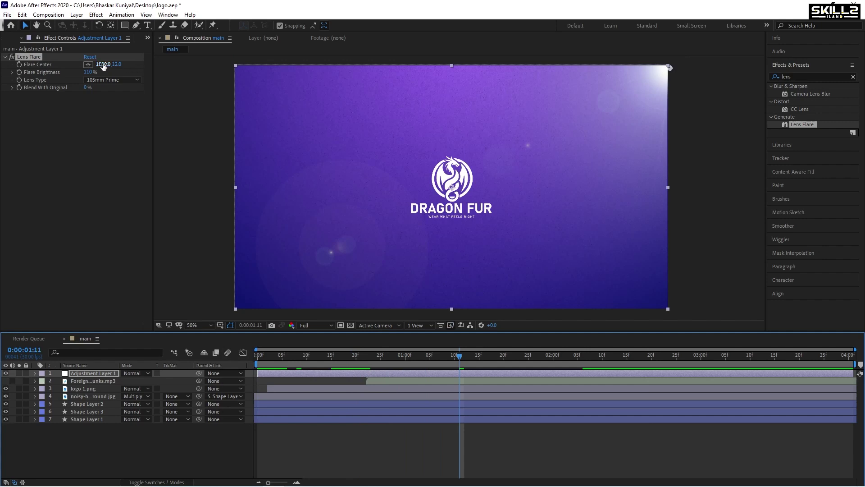
left_click(19, 65)
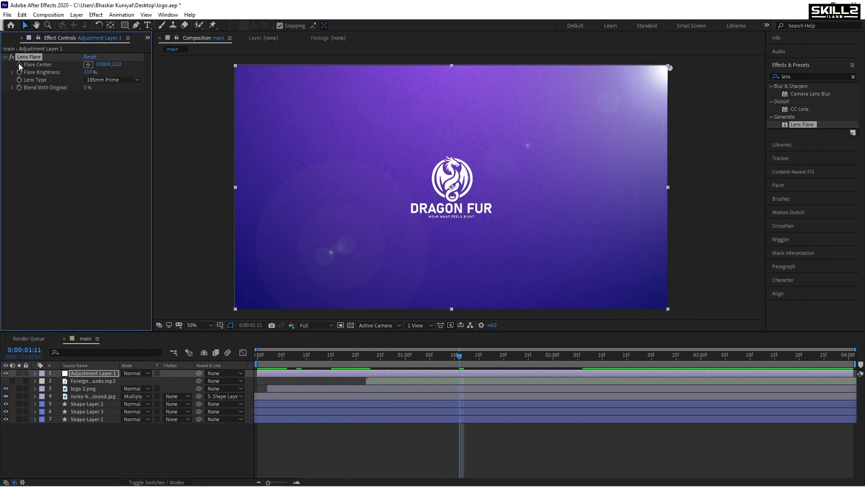
left_click(461, 362)
key("End")
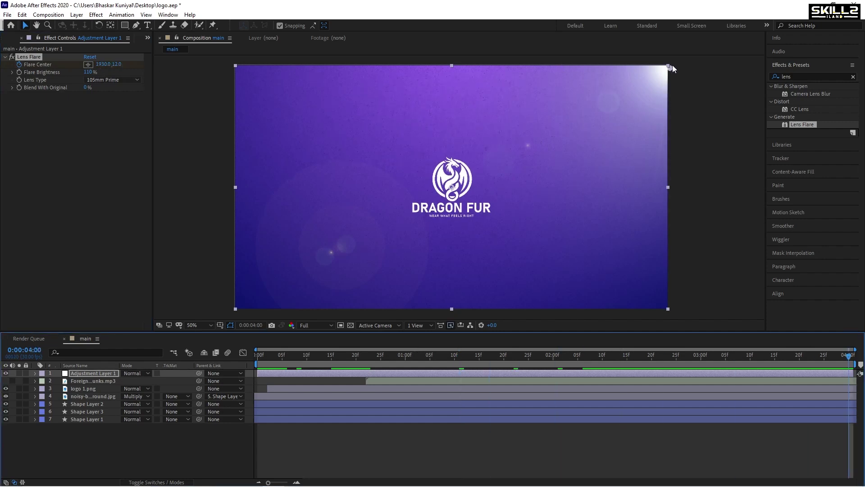
left_click_drag(671, 71, 523, 34)
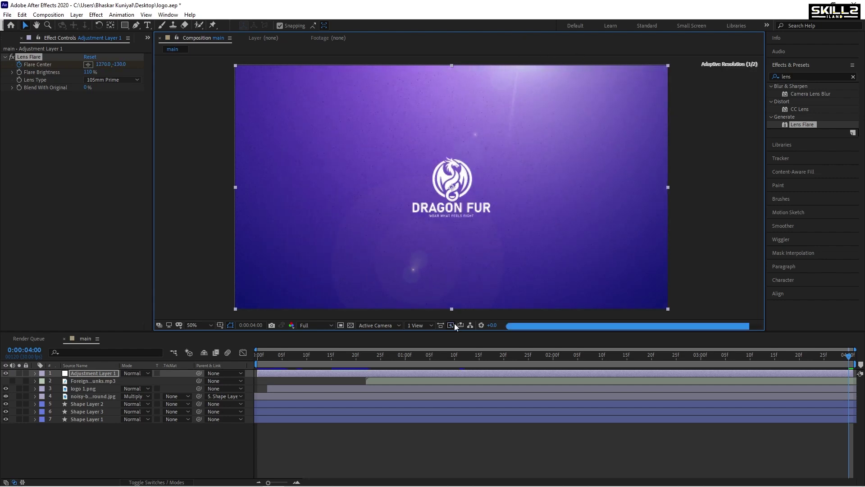
left_click_drag(296, 360, 168, 385)
key("space")
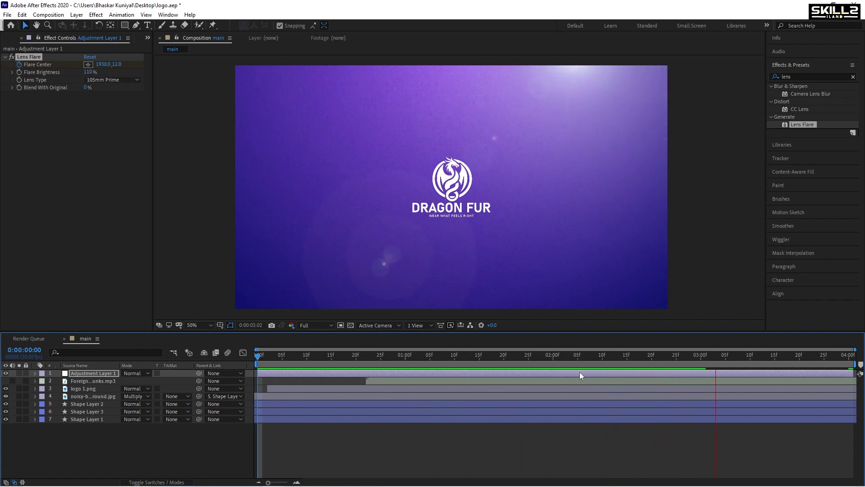
key("space")
- Move the first Flare Center keyframe to the start of the composition and preview the flare's motion
left_click(367, 372)
key("u")
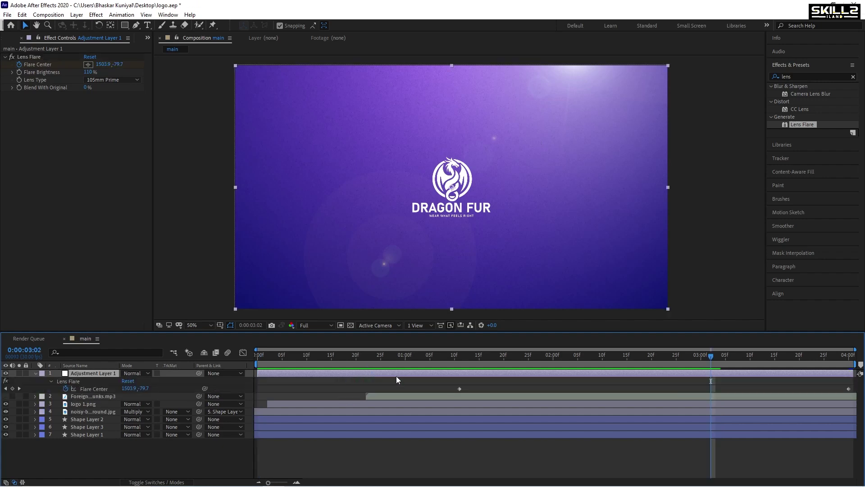
left_click_drag(460, 388, 259, 390)
key("space")
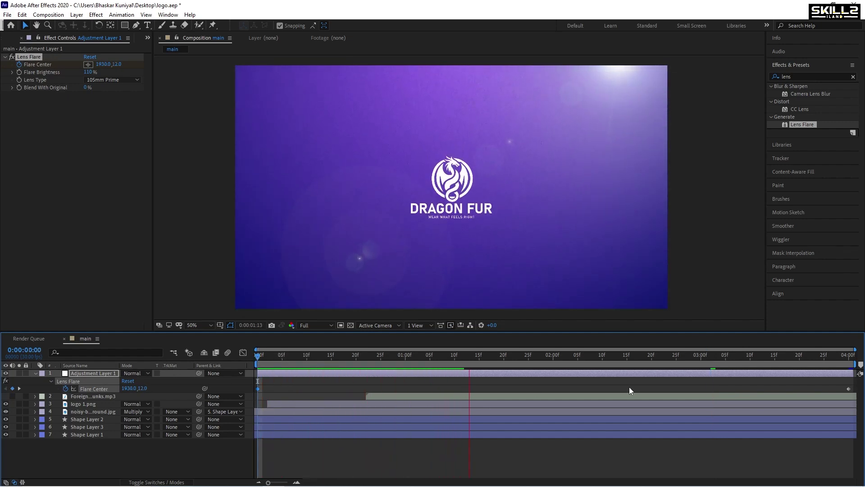
key("space")
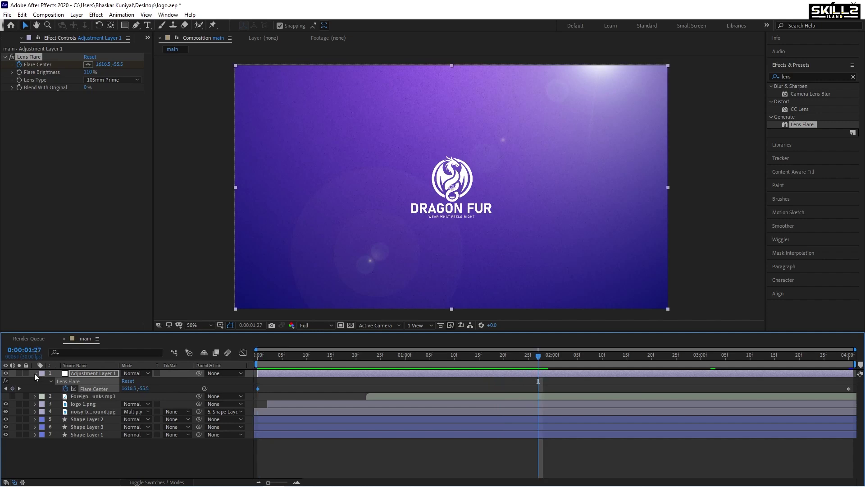
- Lower the opacity of the lens flare adjustment layer to 66% and preview the animation
left_click(35, 373)
left_click(87, 374)
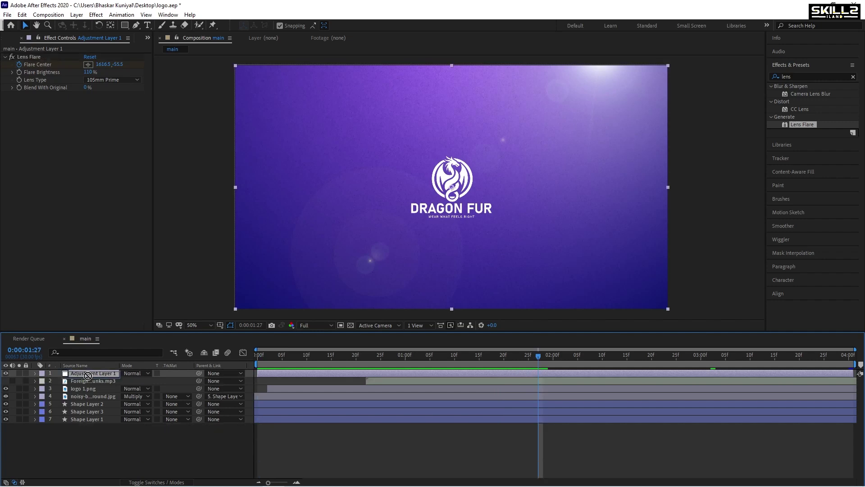
key("t")
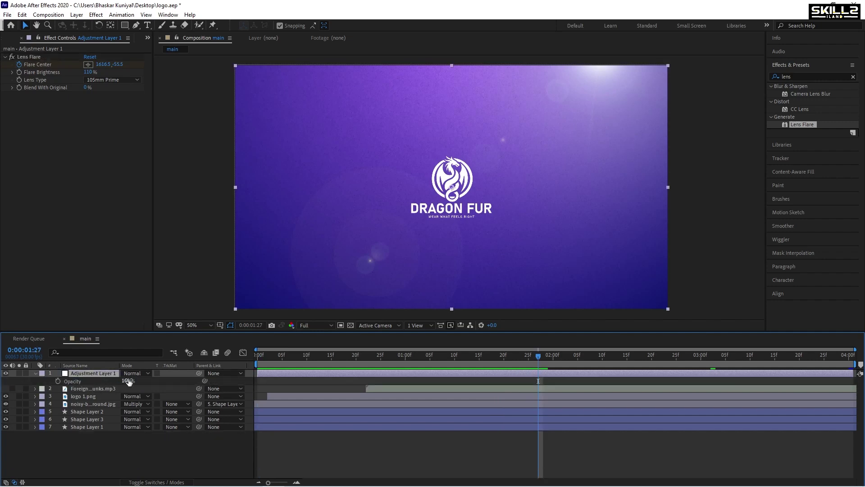
left_click_drag(126, 380, 112, 380)
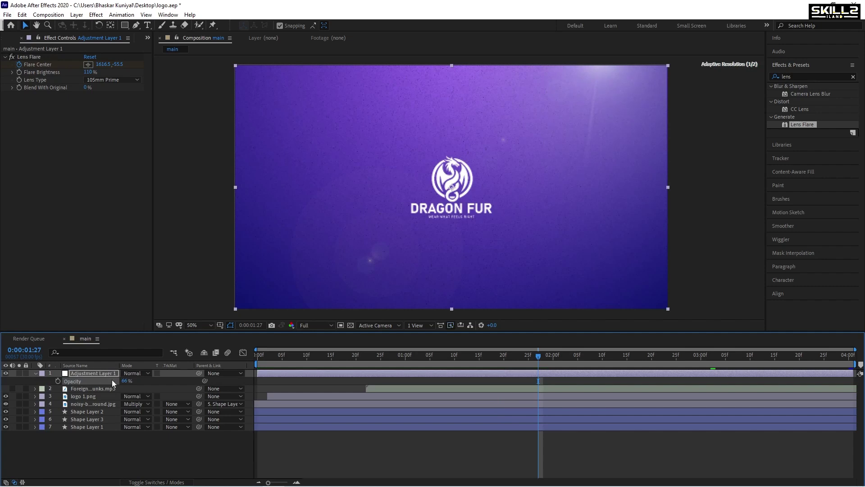
key("space")
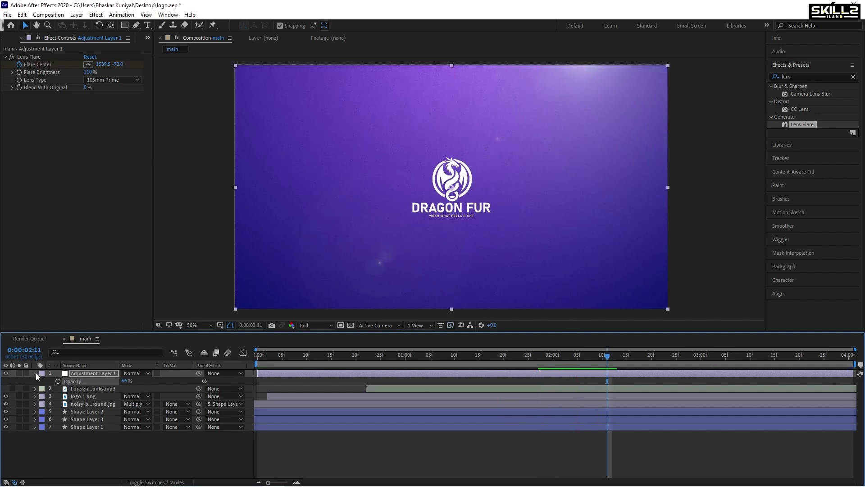
- Add a new adjustment layer above the others and apply the CC Lens effect to it
right_click(72, 455)
left_click(68, 459)
right_click(93, 455)
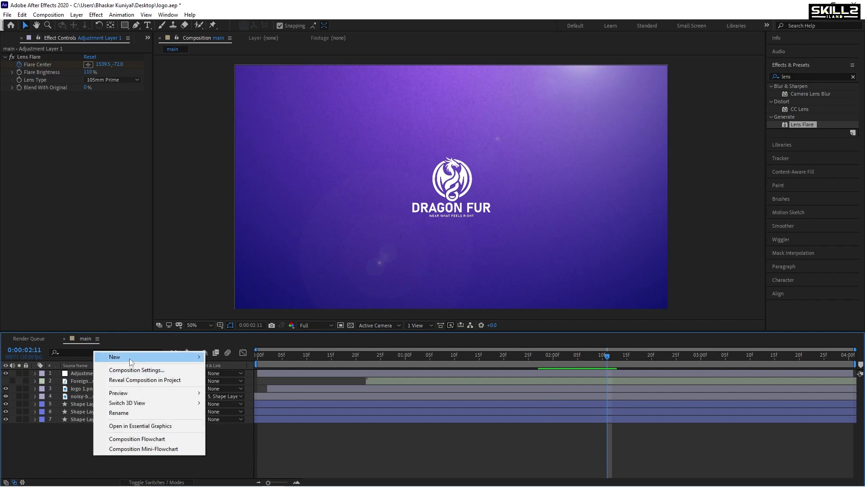
mouse_move(130, 358)
left_click(252, 430)
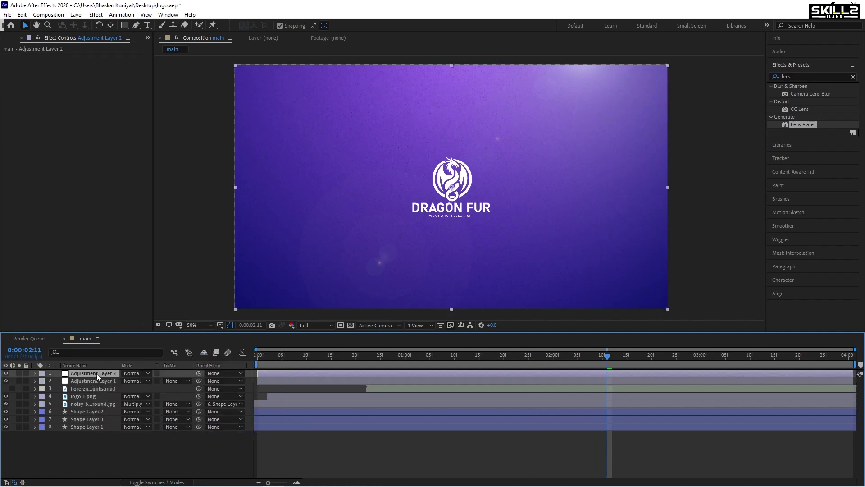
left_click(809, 78)
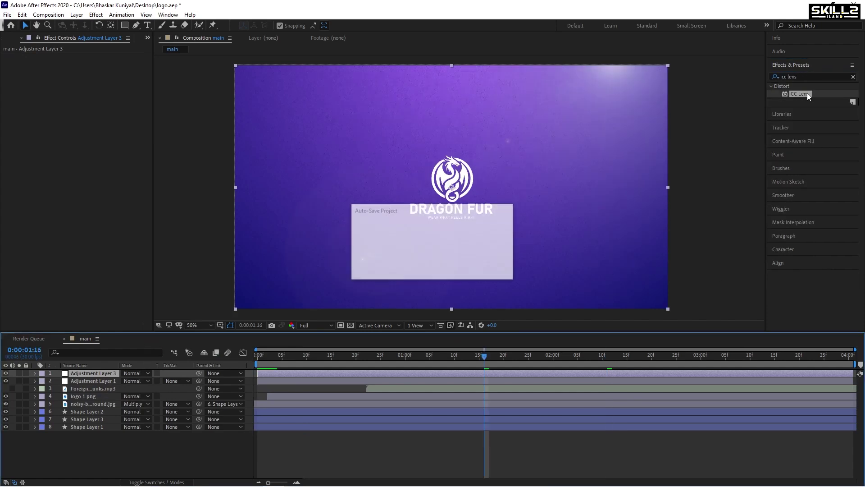
double_click(802, 93)
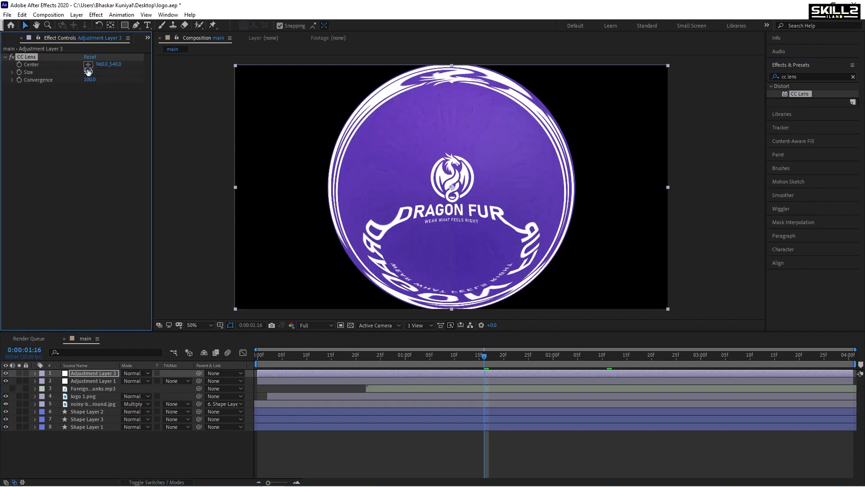
- Keyframe the CC Lens Size from 111 at 0:00:01:16 to 500 at 0:00:04:00
left_click_drag(88, 71, 117, 73)
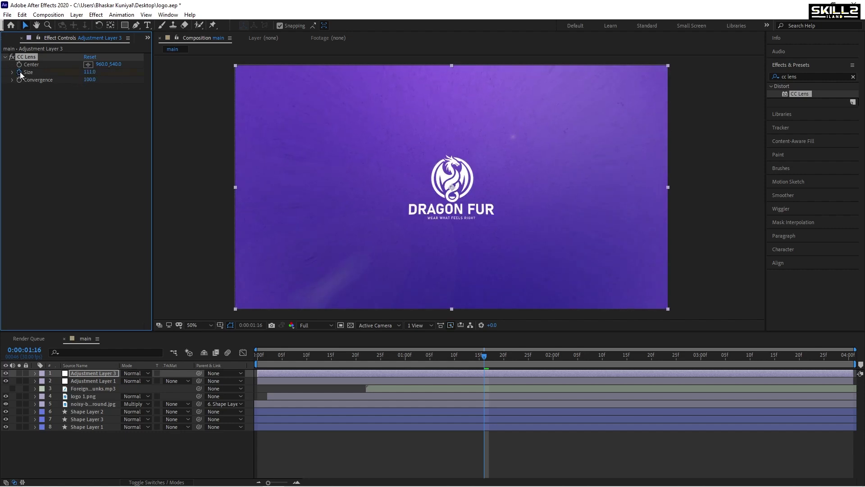
left_click_drag(499, 363, 848, 357)
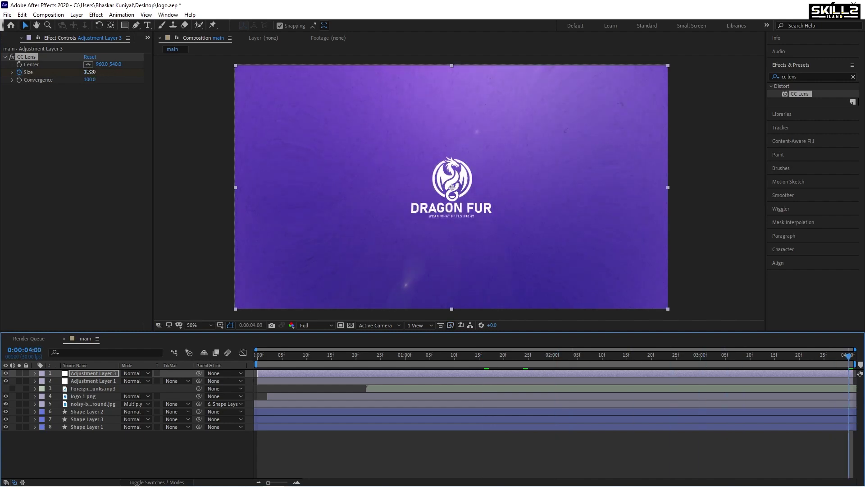
left_click_drag(90, 72, 155, 75)
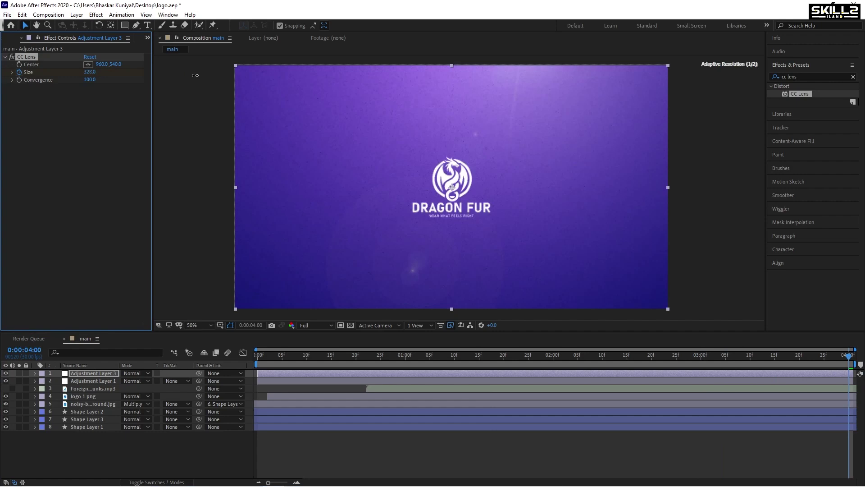
left_click_drag(206, 75, 272, 76)
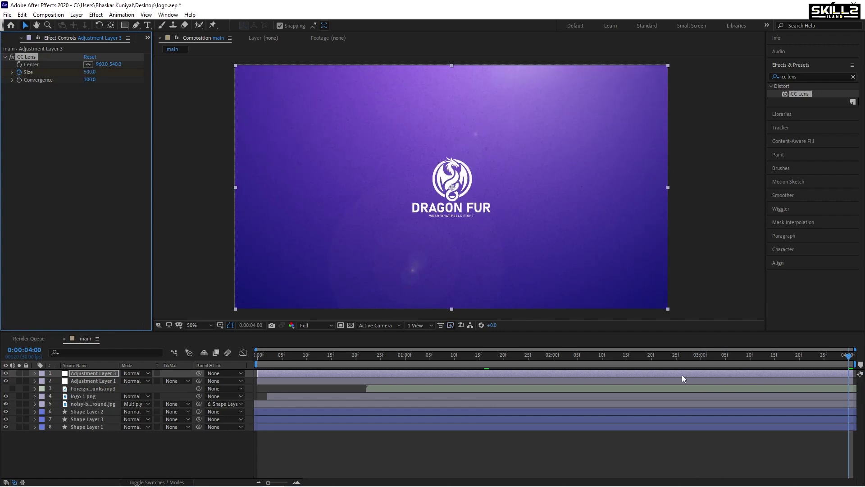
- Move the first CC Lens Size keyframe to the start of the composition and preview the distortion
key("u")
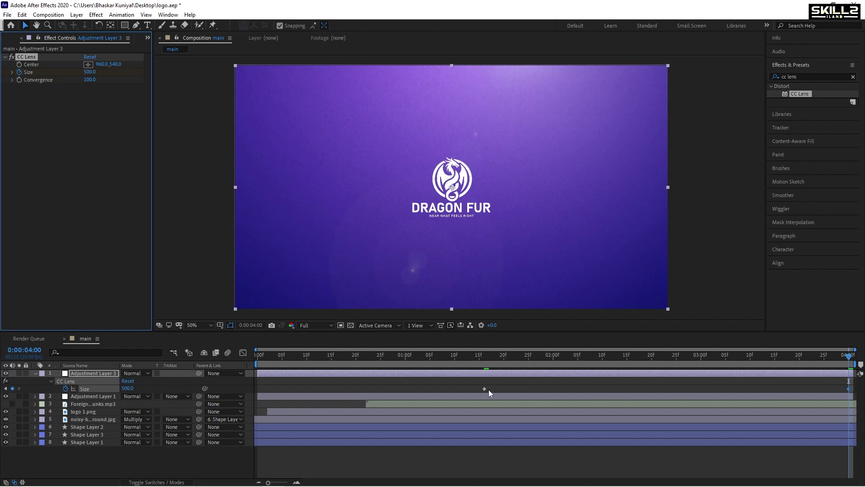
left_click_drag(266, 359, 301, 361)
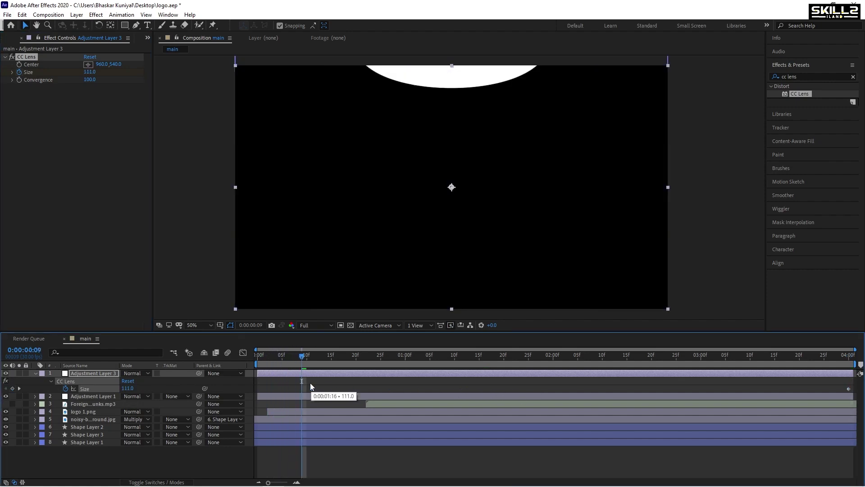
left_click_drag(304, 355, 267, 358)
key("space")
left_click_drag(301, 389, 257, 388)
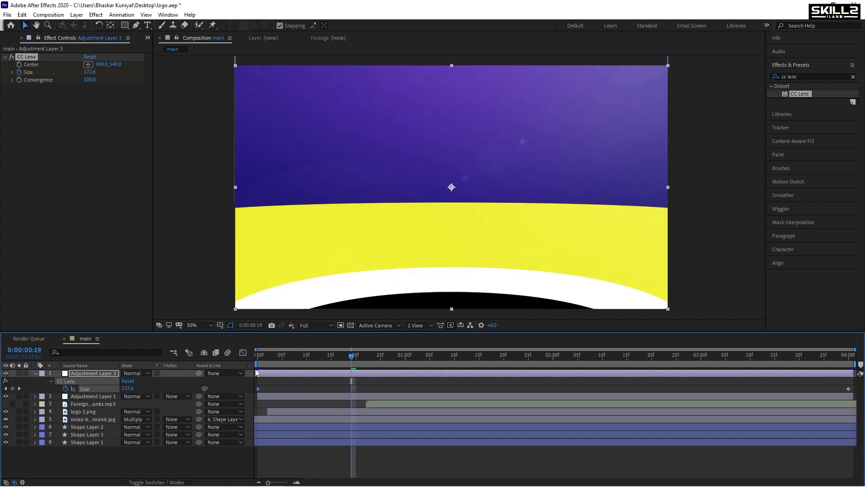
key("space")
- Create a null object and parent both adjustment layers to it
right_click(70, 446)
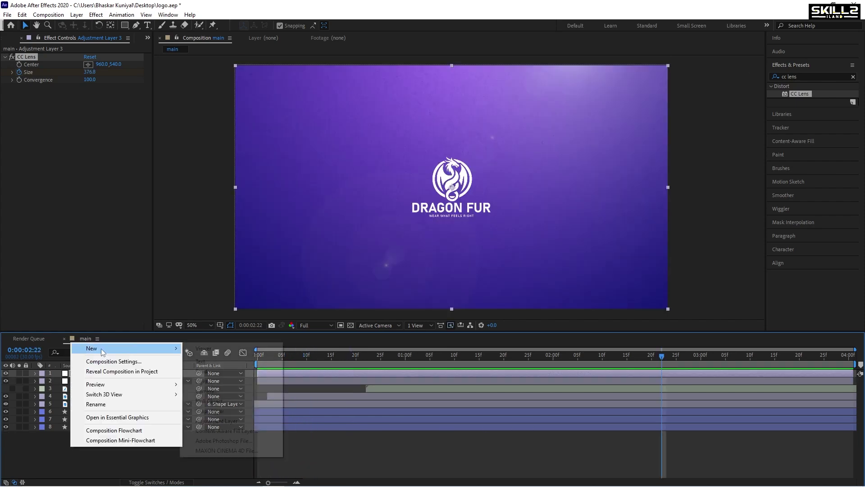
mouse_move(135, 347)
left_click(210, 400)
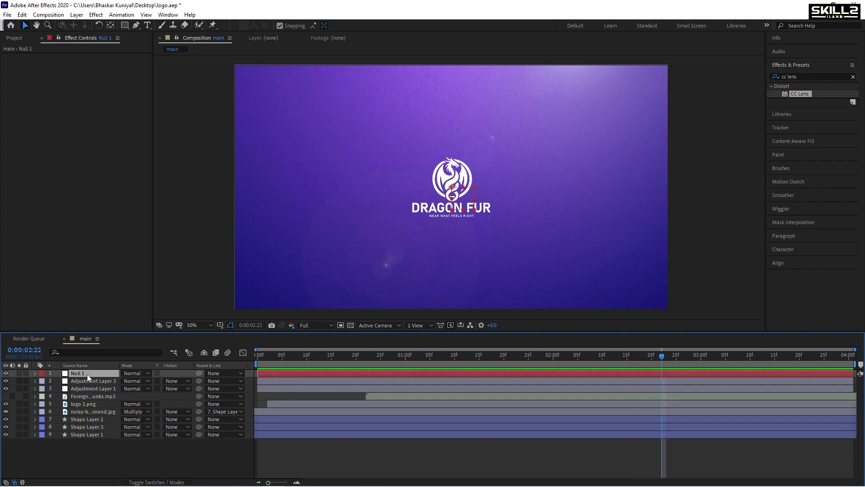
left_click(88, 382)
left_click(87, 390, "shift")
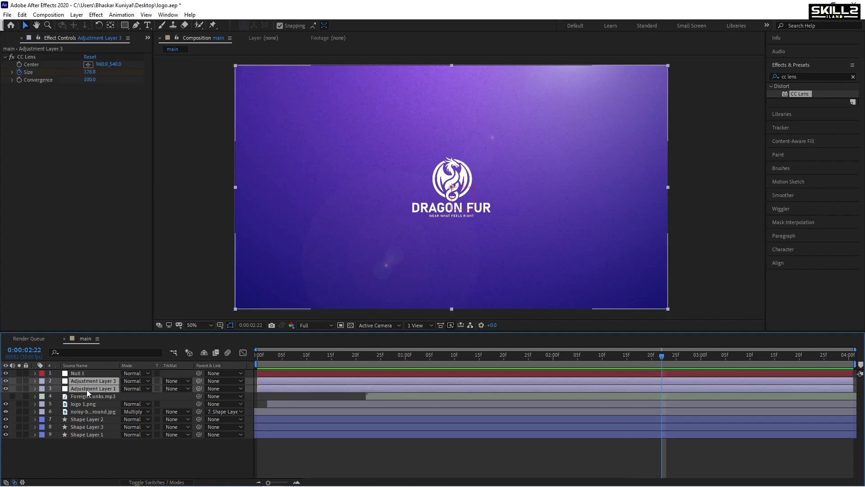
left_click_drag(198, 381, 83, 375)
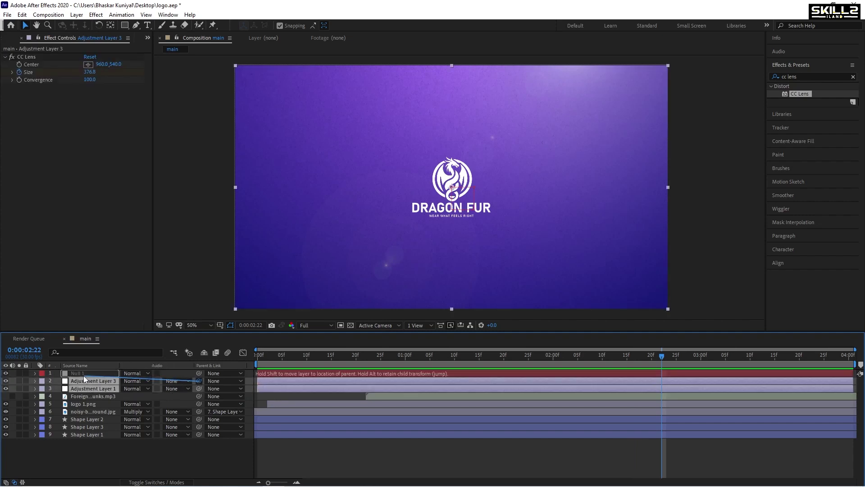
- Parent the logo 1.png layer and the three shape layers to the null object
left_click(79, 396)
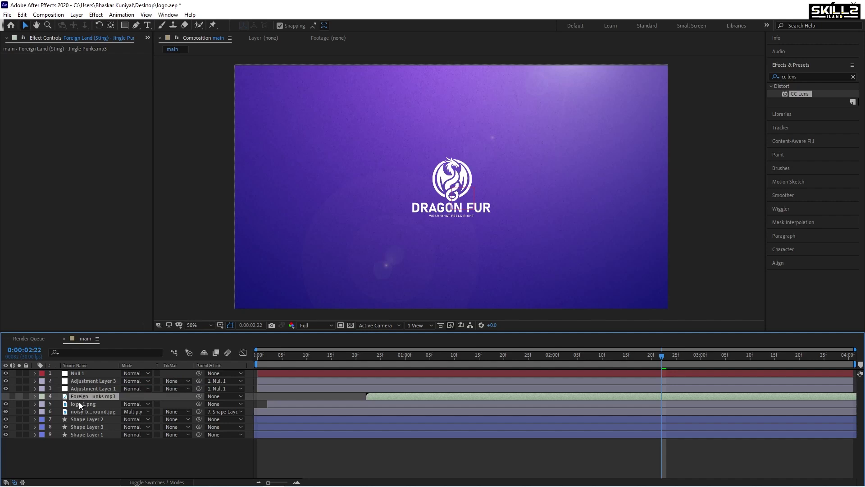
left_click(79, 403)
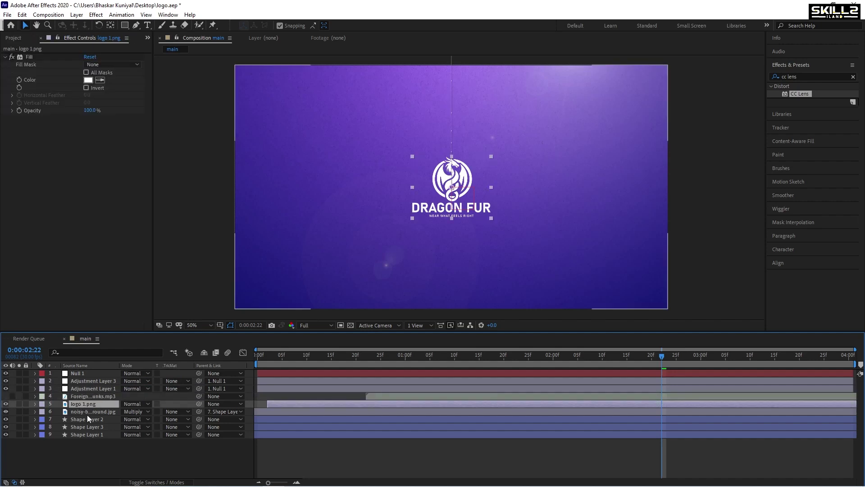
left_click(87, 419, "ctrl")
left_click(87, 427, "ctrl")
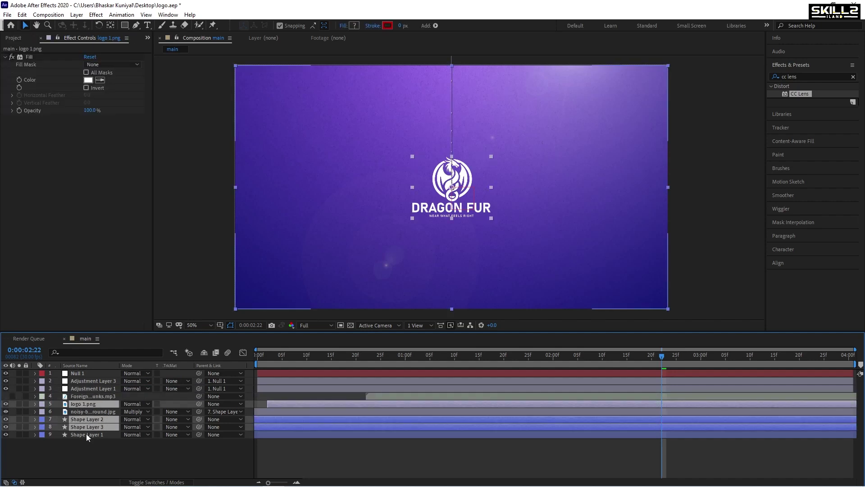
left_click(86, 434, "ctrl")
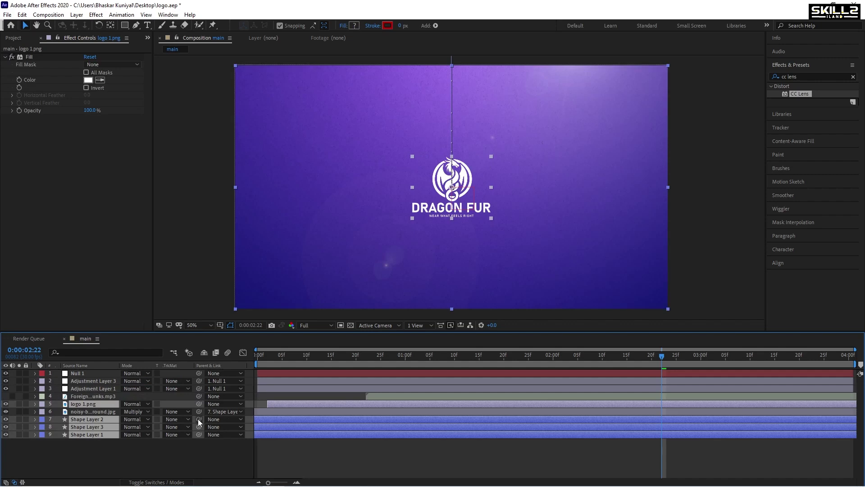
left_click_drag(198, 419, 75, 374)
- Keyframe the null's Scale from 100% at the start of the composition to 110% at 0:00:04:00 and preview it
left_click(102, 374)
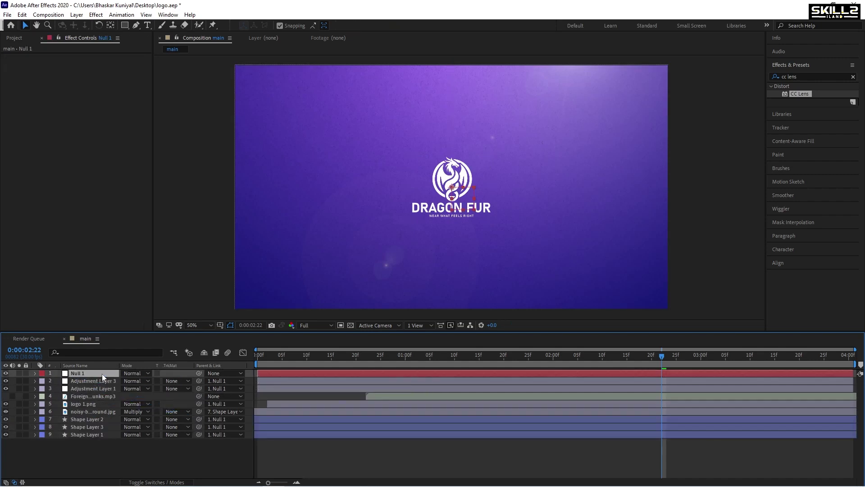
left_click_drag(350, 356, 247, 357)
key("s")
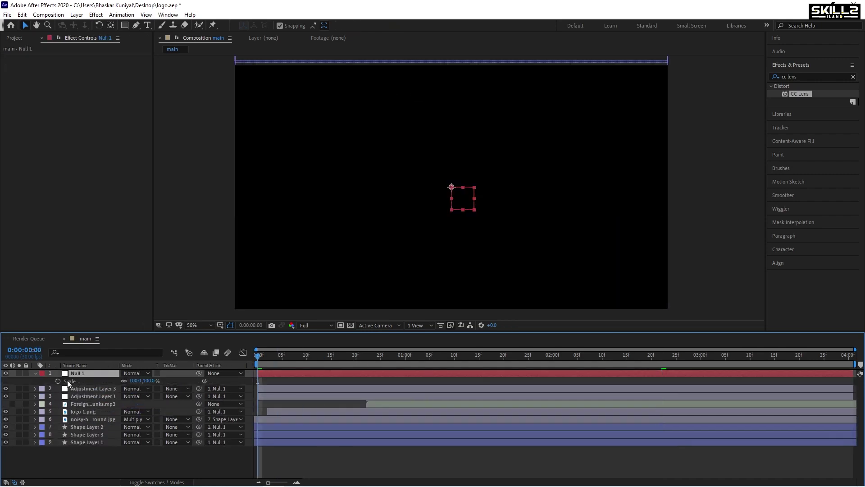
left_click(58, 381)
left_click_drag(364, 359, 849, 357)
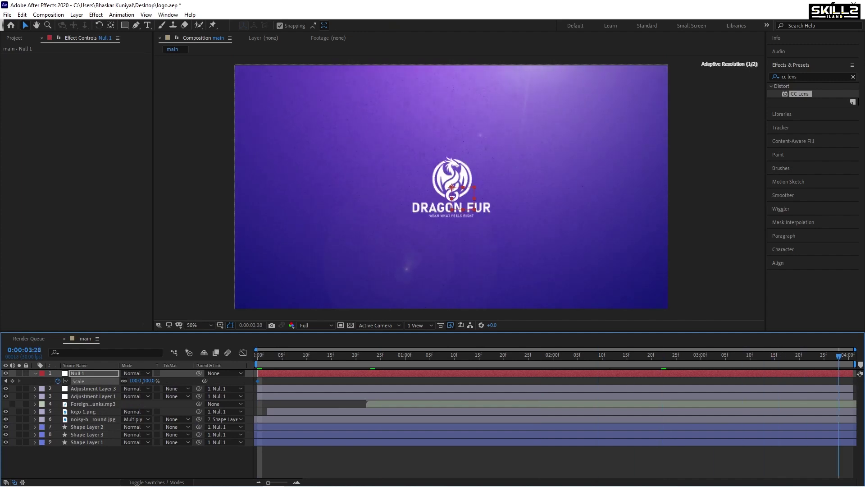
left_click(141, 381)
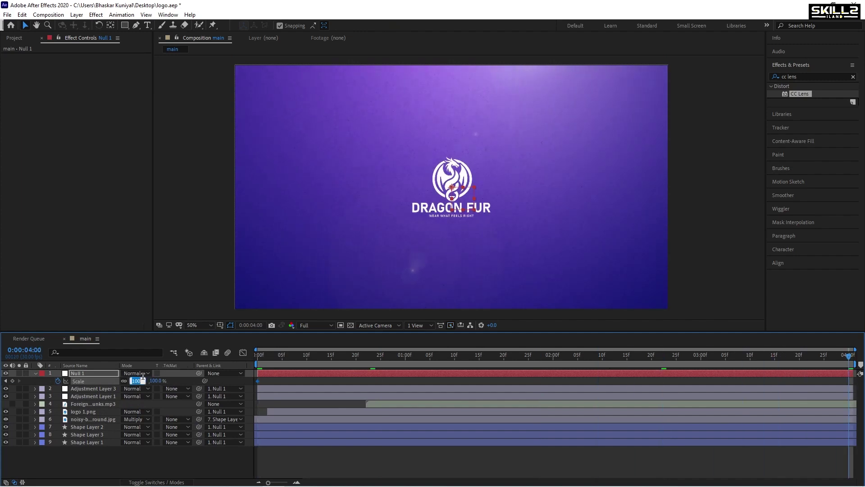
type("110")
key("Return")
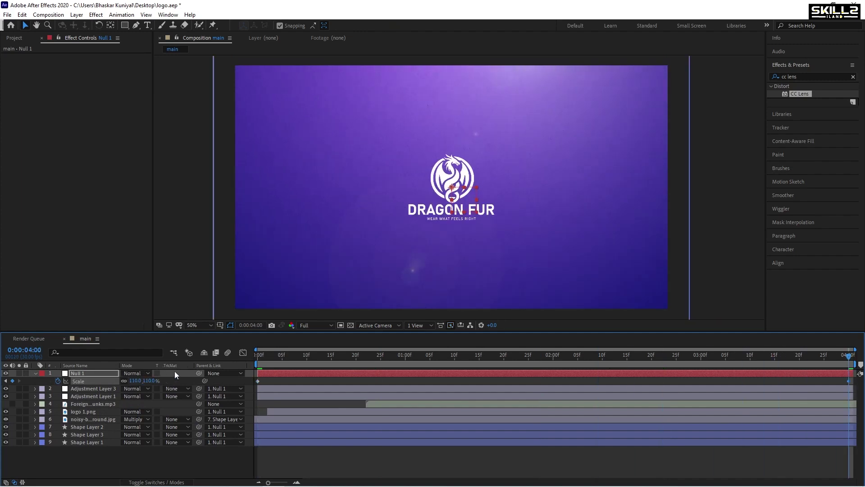
left_click_drag(264, 356, 199, 364)
key("space")
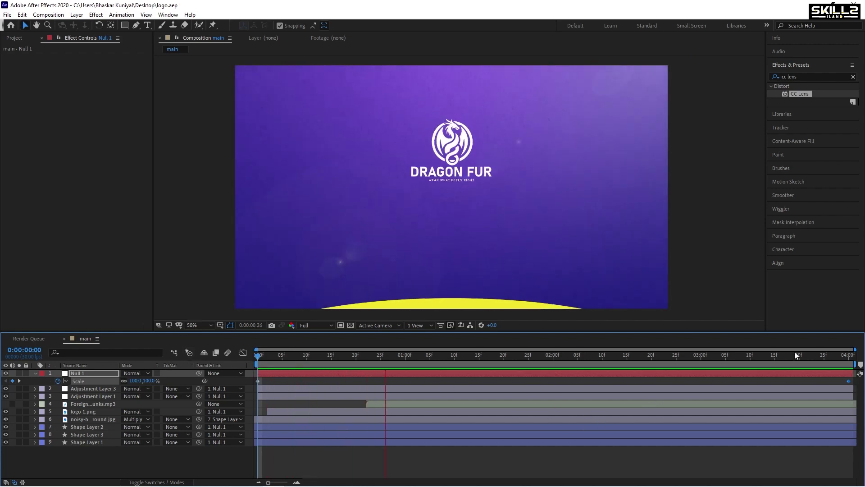
- Raise the null's Scale keyframe at 0:00:04:00 to 115% and preview the zoom
left_click_drag(840, 356, 859, 358)
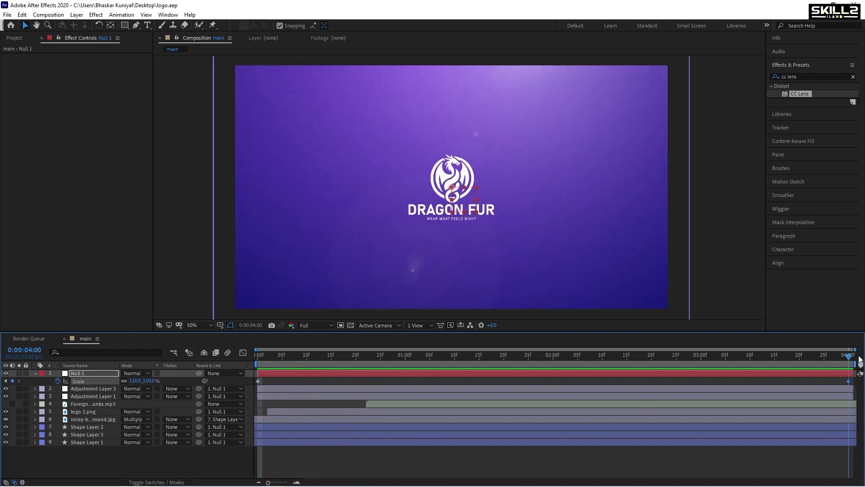
left_click(134, 381)
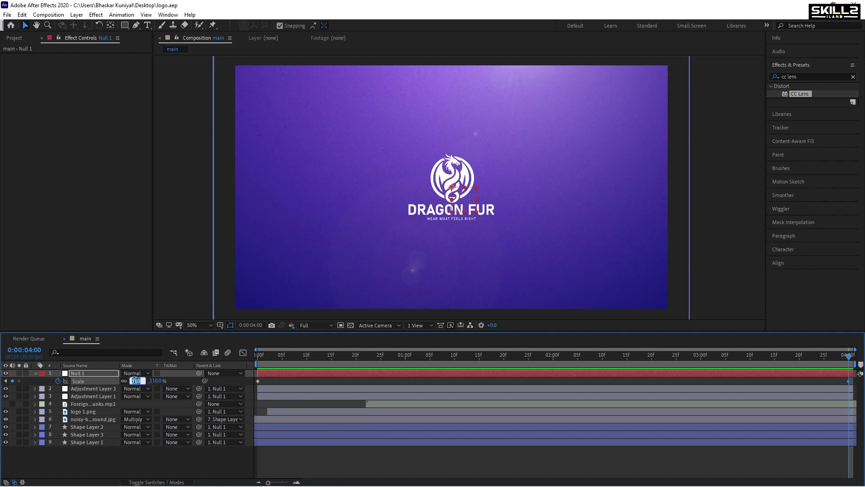
type("115")
key("Return")
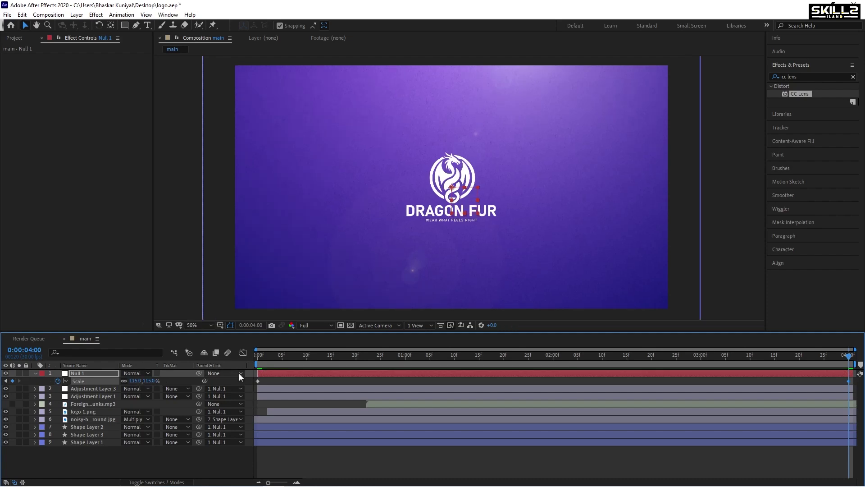
left_click(257, 357)
key("space")
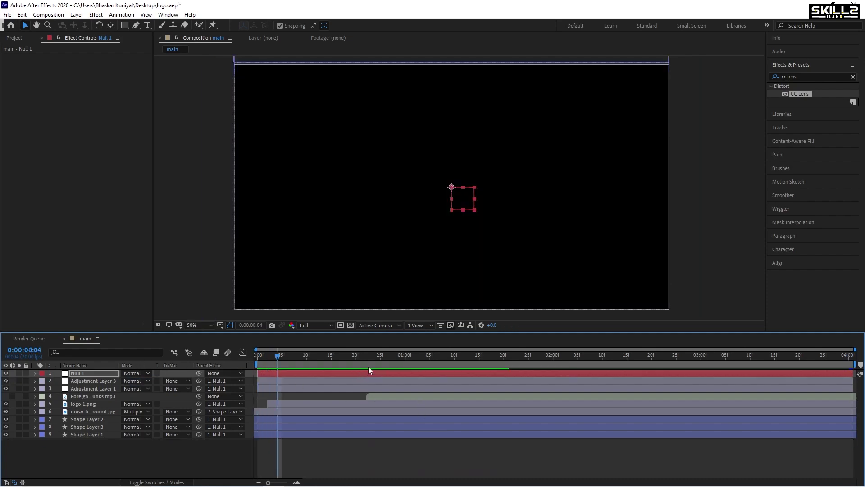
left_click(509, 359)
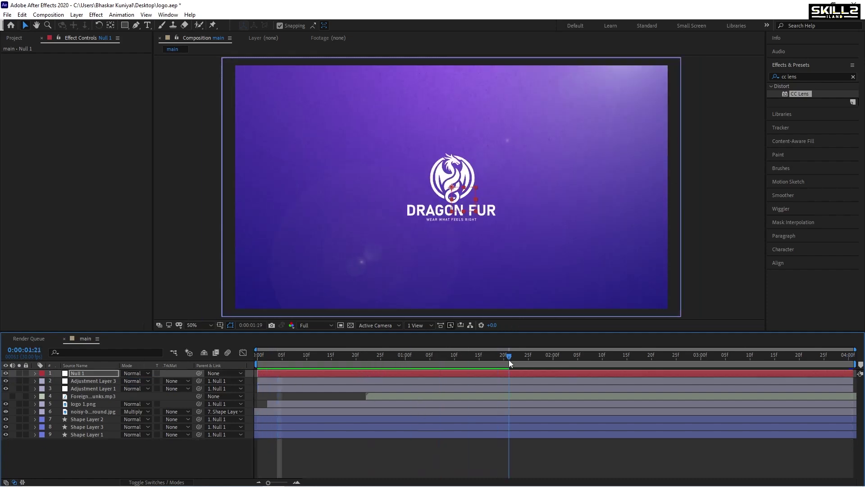
- Create a new full-frame black solid layer at the top of the main composition
right_click(64, 466)
mouse_move(135, 367)
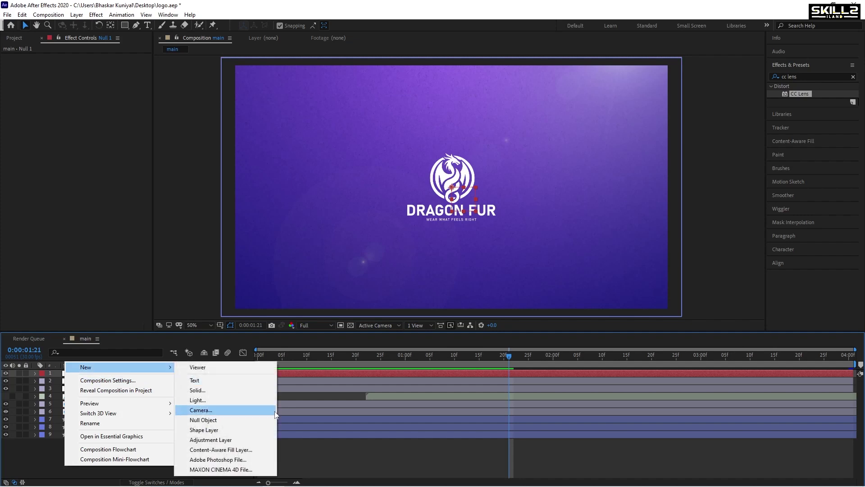
left_click(218, 391)
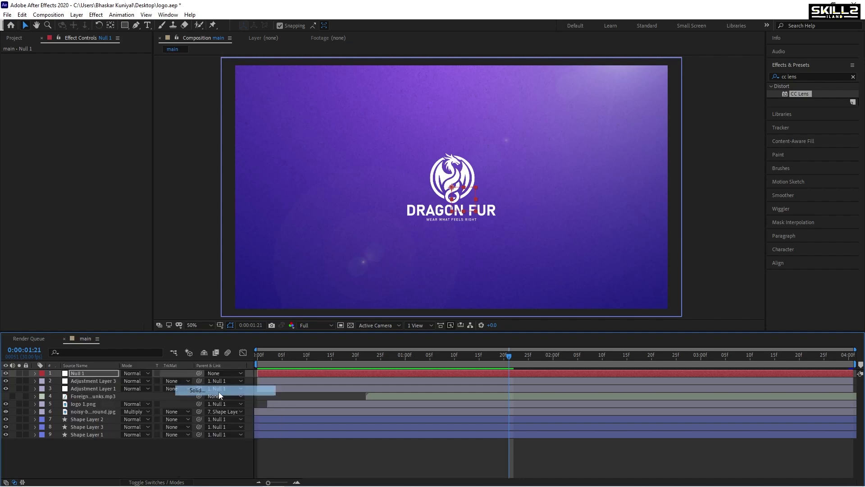
left_click(466, 313)
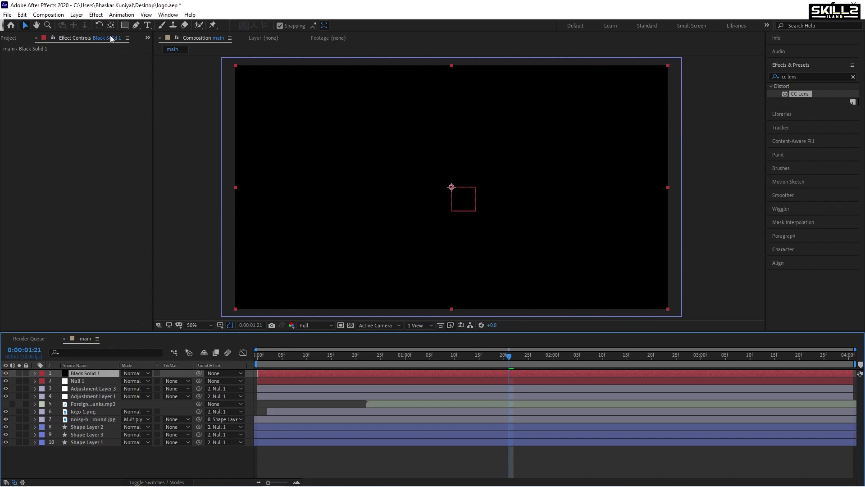
- Draw a wide rectangular mask across the black solid and invert it to form cinematic bars above and below the picture
left_click(126, 27)
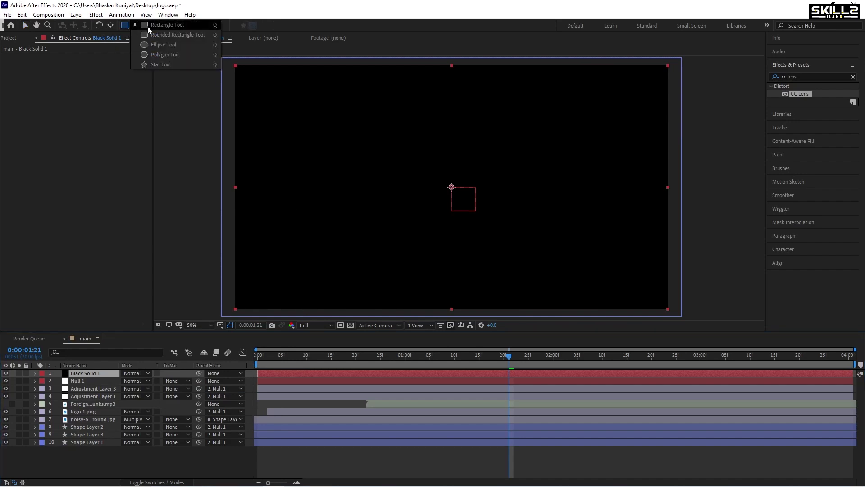
left_click(148, 27)
left_click_drag(224, 77, 685, 294)
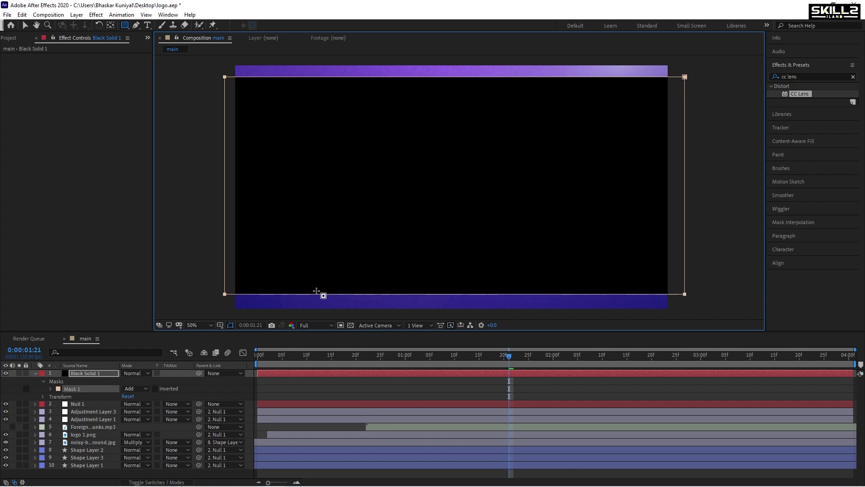
left_click(155, 388)
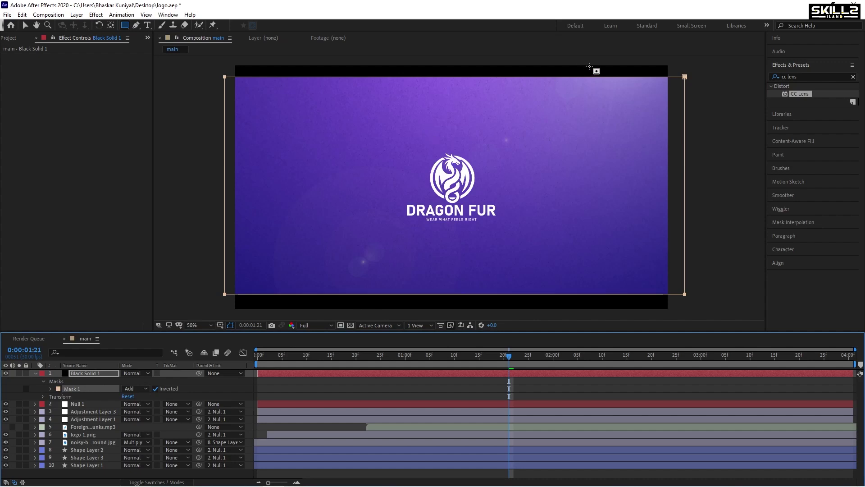
- Show the Title/Action Safe guides and nudge the rectangular mask down to centre the black bars in the frame
left_click(219, 325)
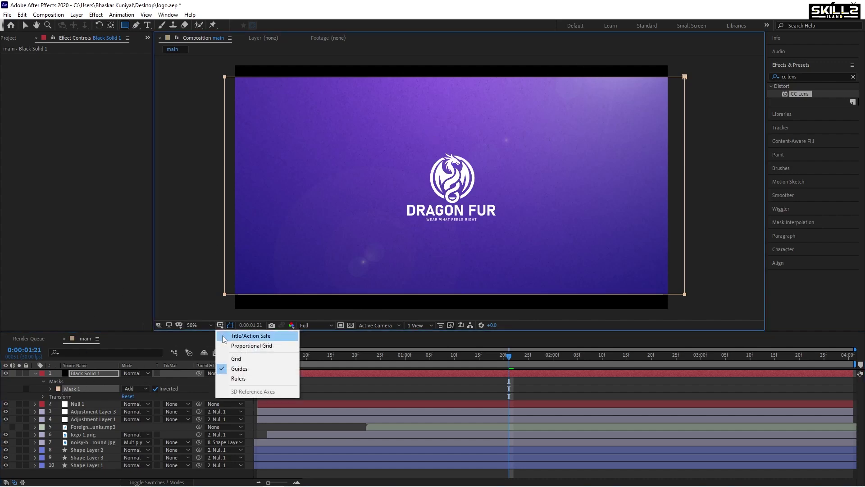
left_click(244, 339)
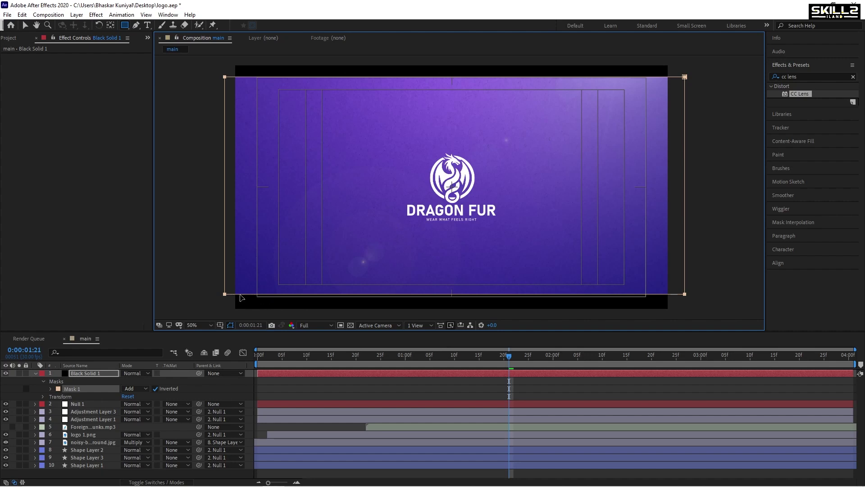
key("v")
key("Down")
key("Down")
key("Down")
key("Down")
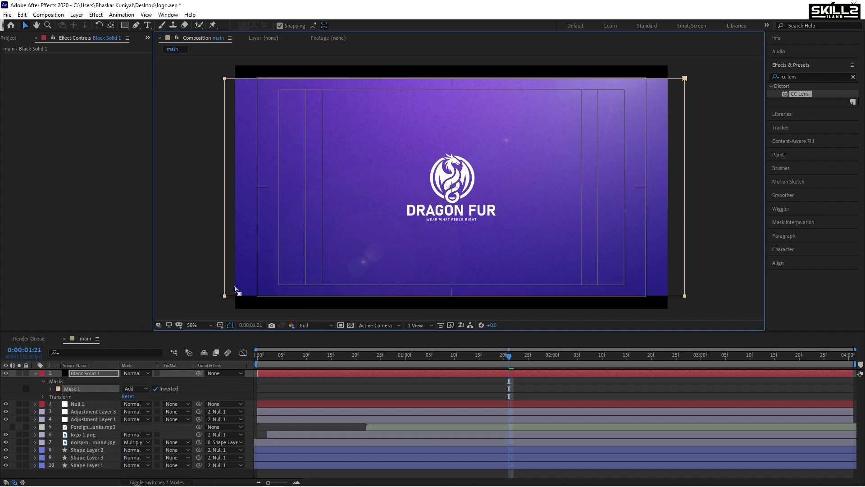
left_click(35, 373)
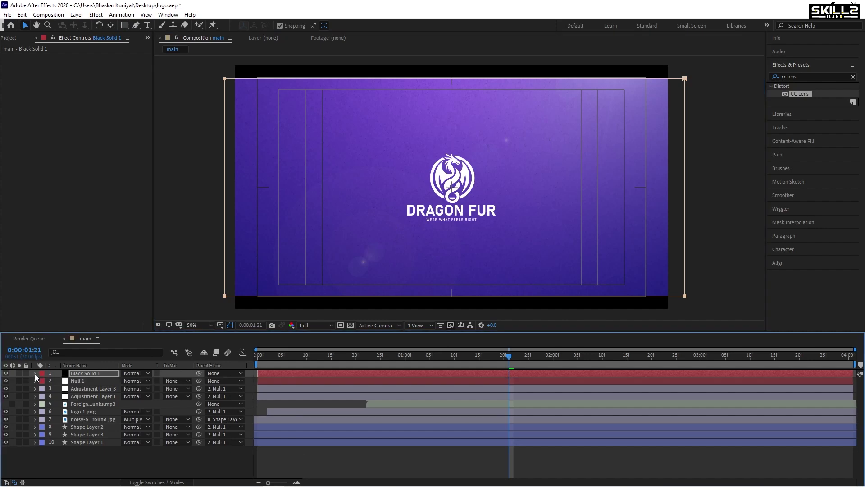
left_click(85, 455)
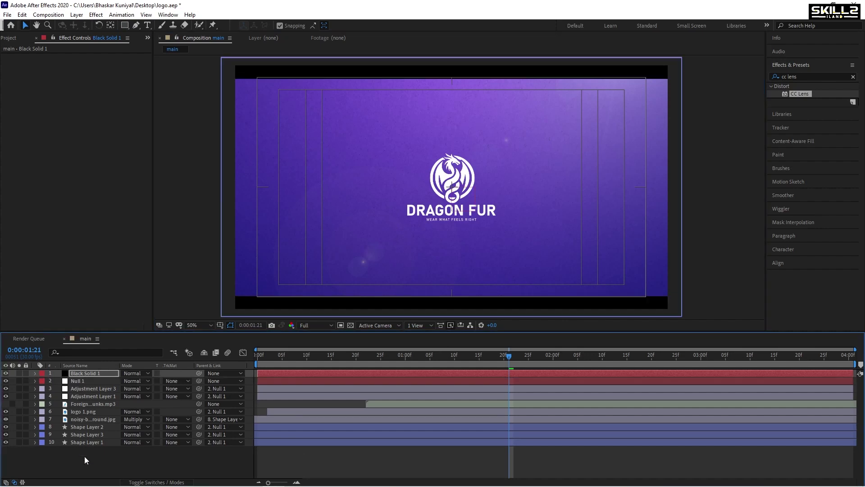
- Duplicate the black bar solid and delete the mask from the upper copy
left_click(89, 374)
key("ctrl+d")
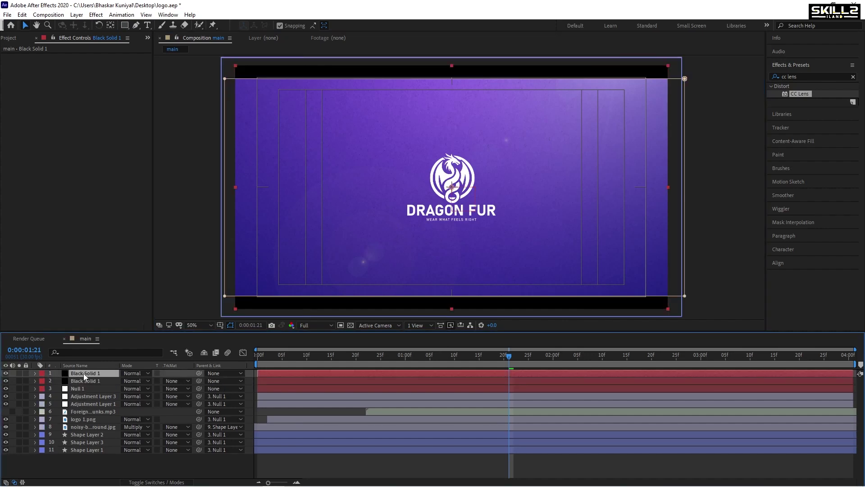
left_click(35, 373)
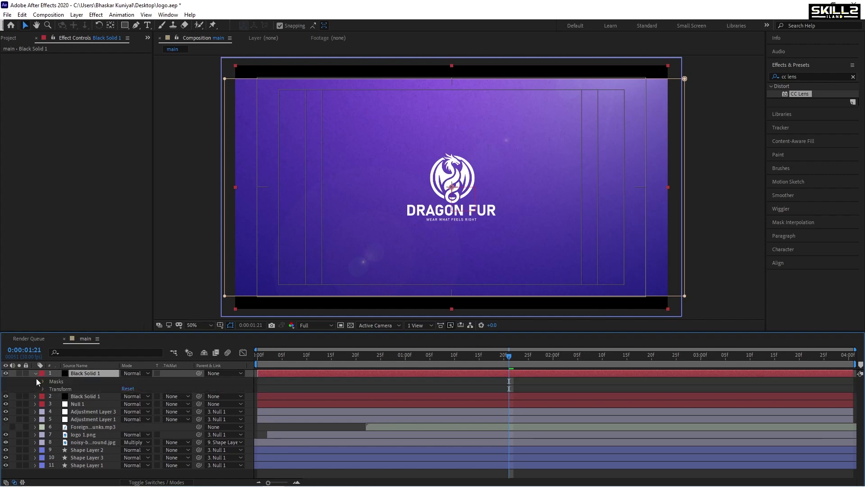
left_click(60, 380)
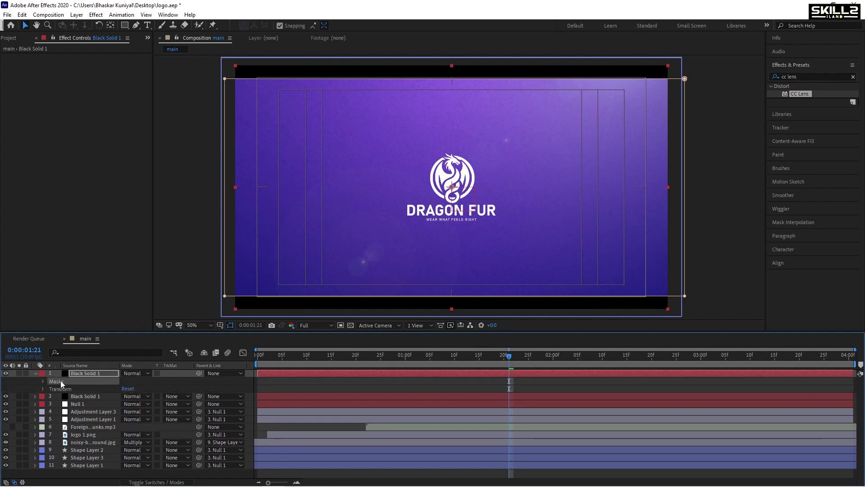
key("Delete")
left_click(35, 373)
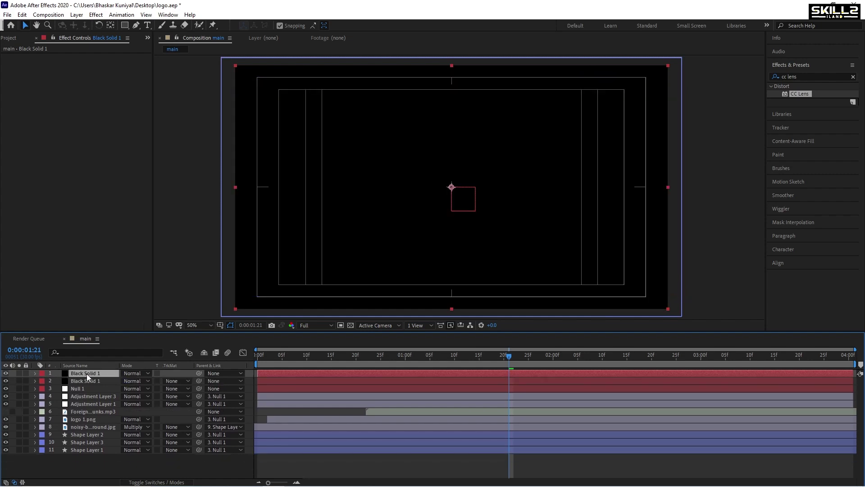
- Add a full-layer elliptical mask to the upper black solid and invert it
left_click_drag(123, 25, 151, 45)
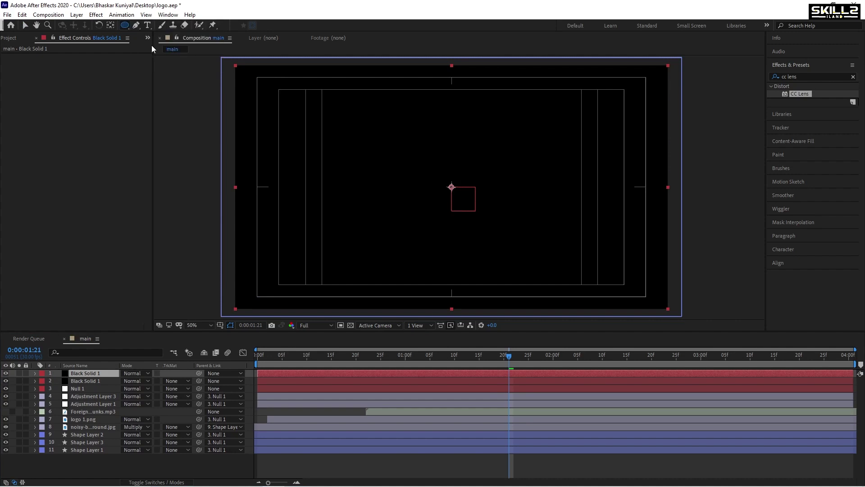
double_click(125, 26)
key("v")
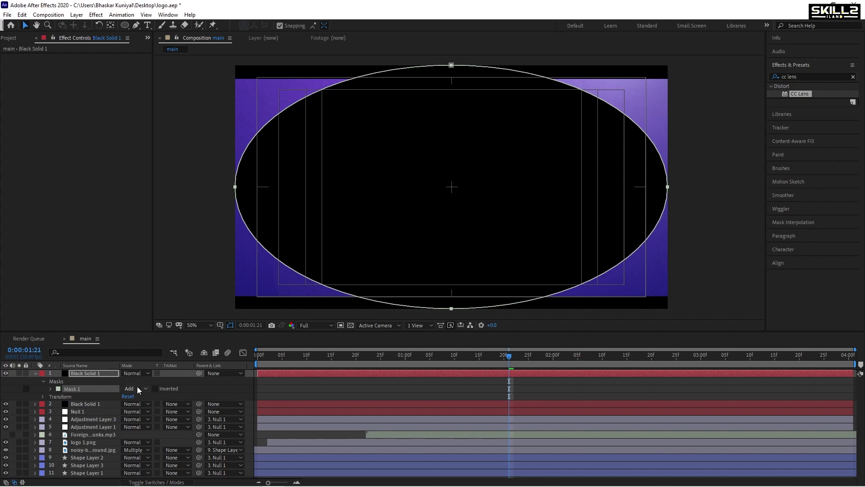
left_click(155, 388)
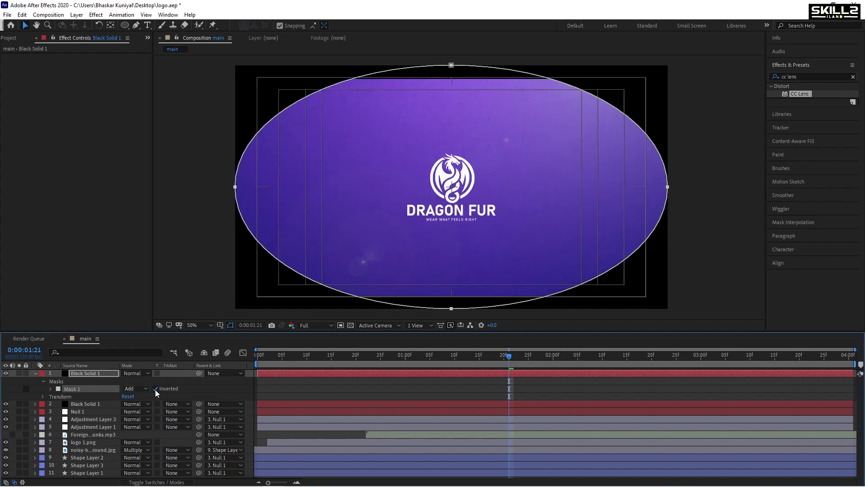
- Set the elliptical mask's feather to 547 pixels for a soft vignette
left_click(88, 374)
key("f")
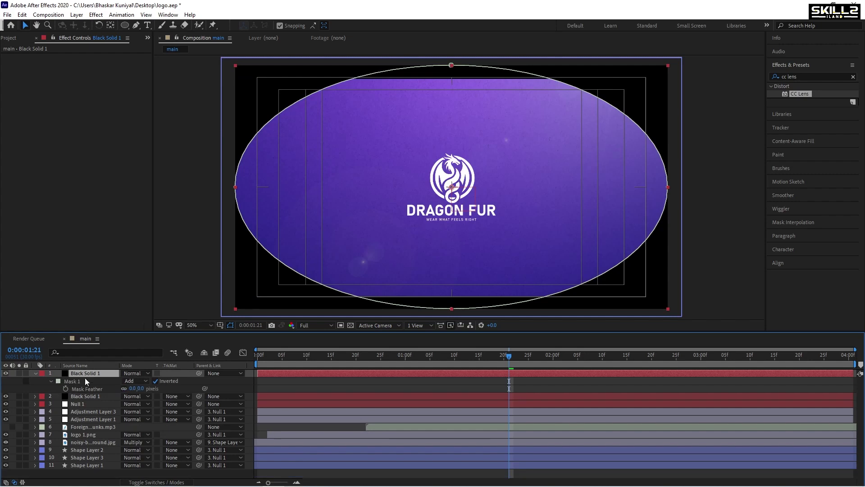
left_click_drag(133, 389, 362, 368)
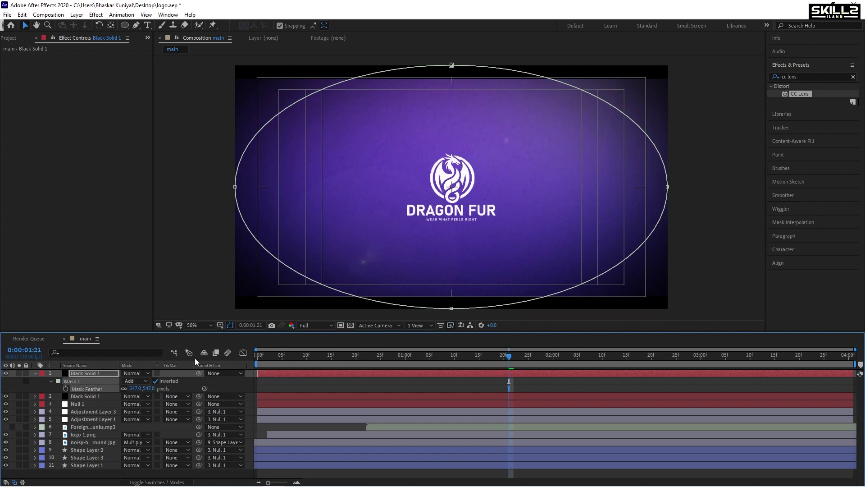
- Scale the vignette solid up to 115.5% to push the darkening toward the frame edges
left_click(86, 373)
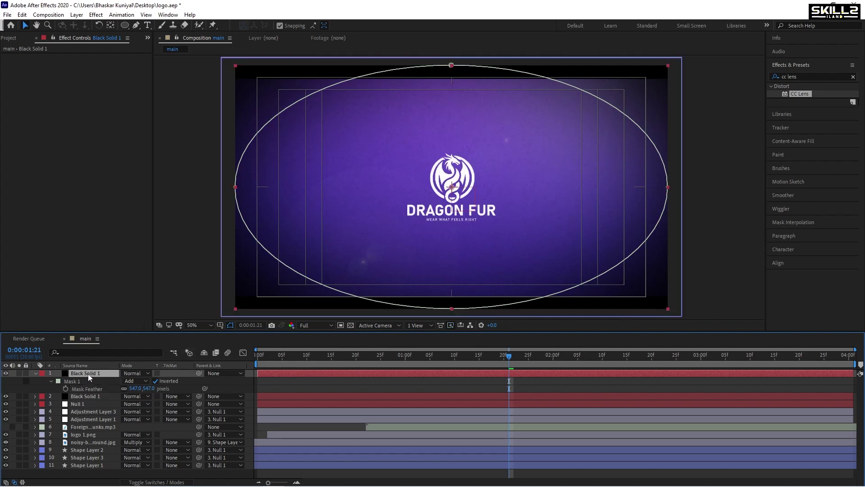
key("s")
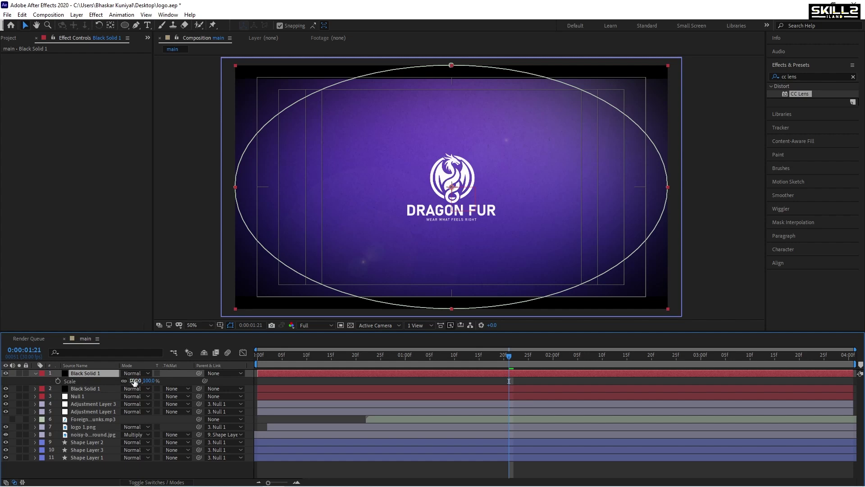
left_click_drag(135, 381, 138, 380)
left_click(747, 144)
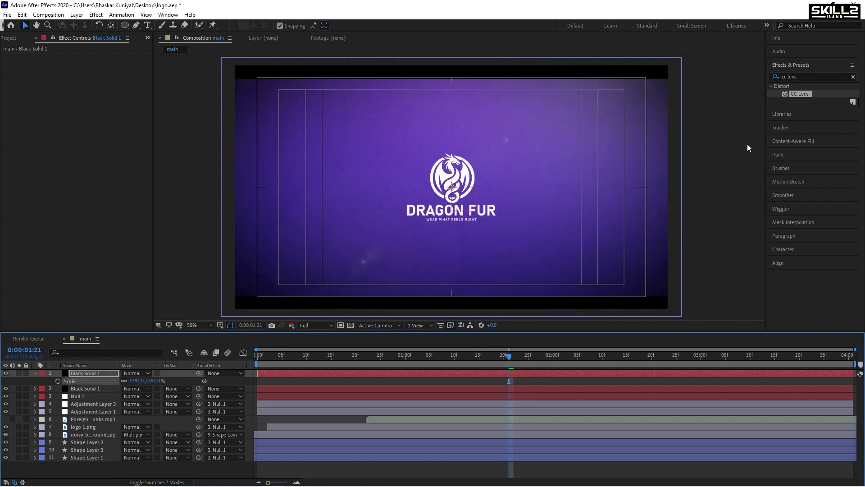
- Hide the Title/Action Safe guides and preview the animation with the vignette and black bars
left_click(220, 325)
left_click(223, 335)
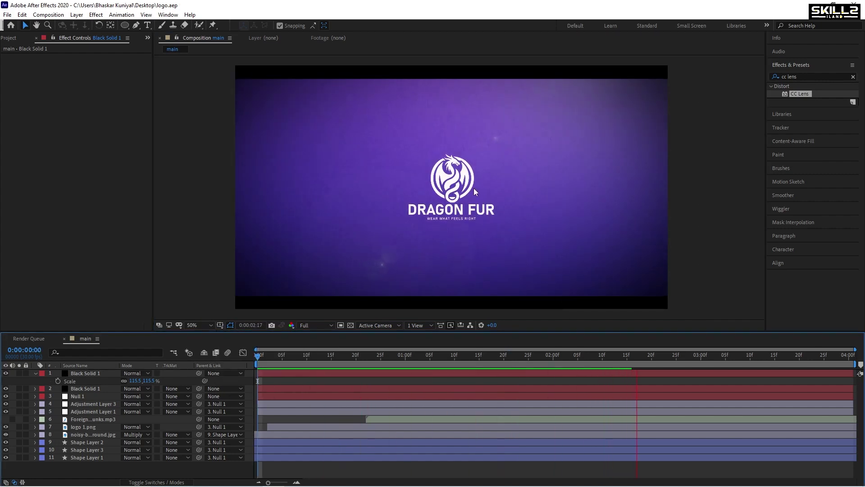
key("space")
- Apply the Drop Shadow effect to the logo 1.png layer
scroll(472, 188, "up", 2)
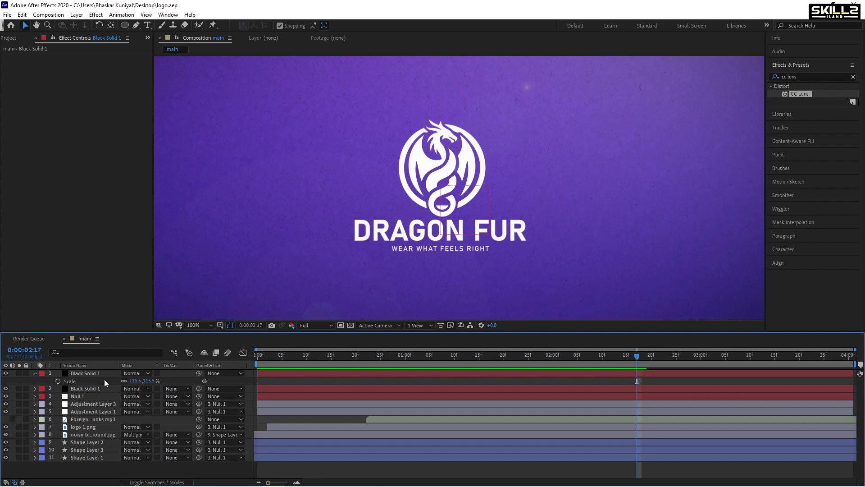
left_click(85, 427)
left_click(805, 76)
type("drop")
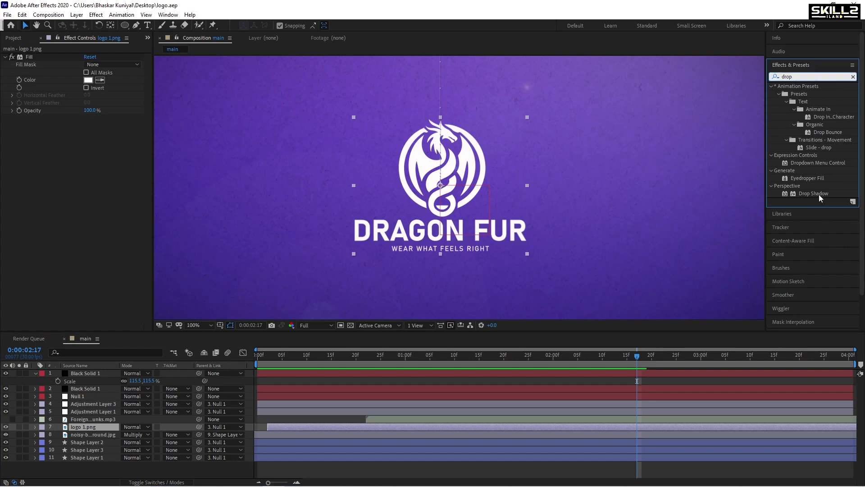
double_click(819, 194)
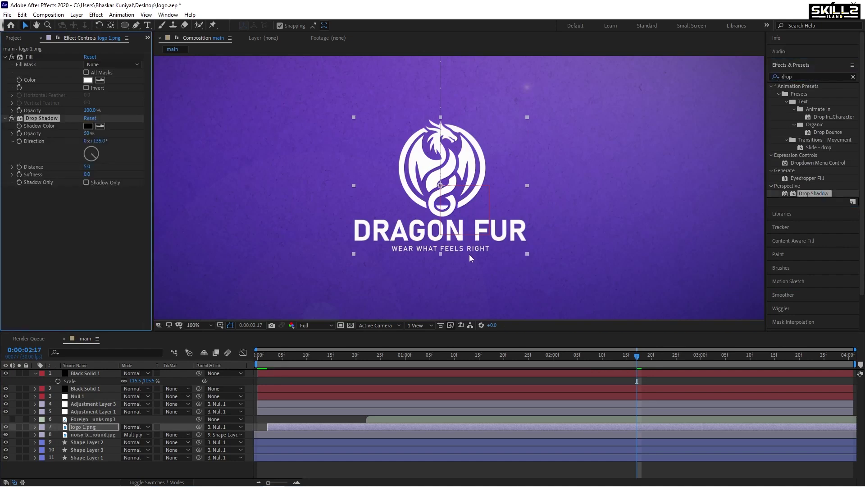
- Set the logo's drop shadow to softness 11, distance 26 and opacity 26%, and preview the result
scroll(469, 254, "up", 1)
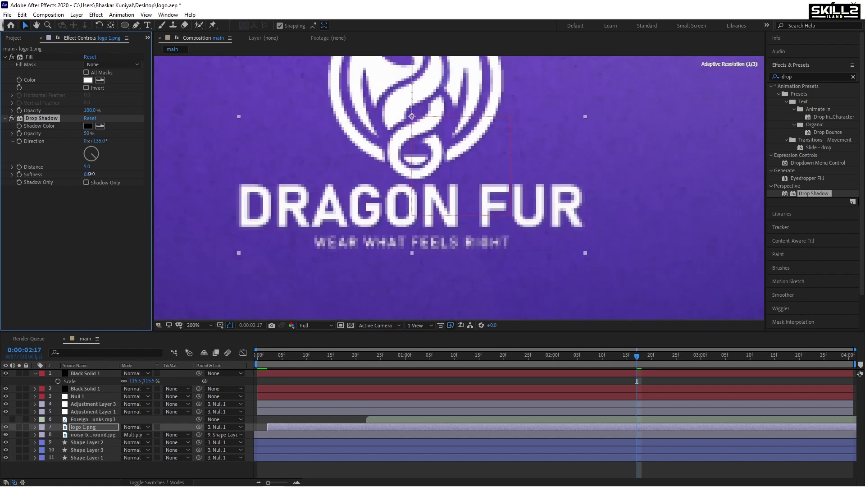
left_click_drag(89, 174, 100, 169)
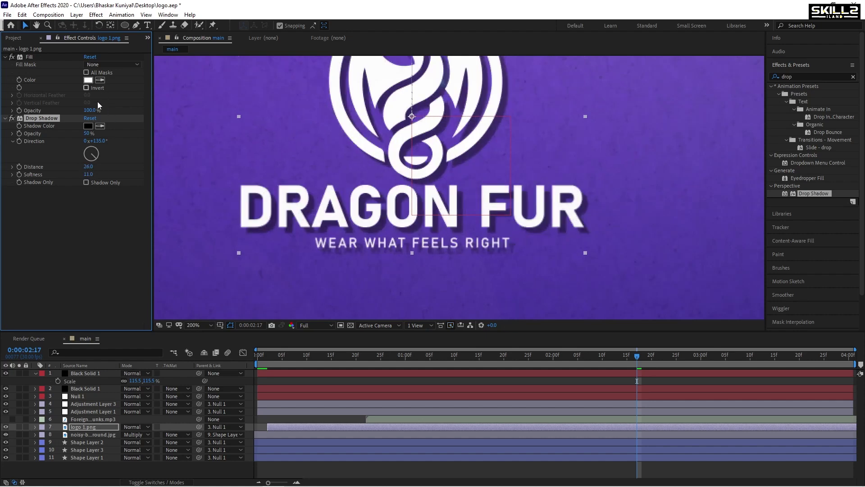
left_click_drag(91, 133, 68, 137)
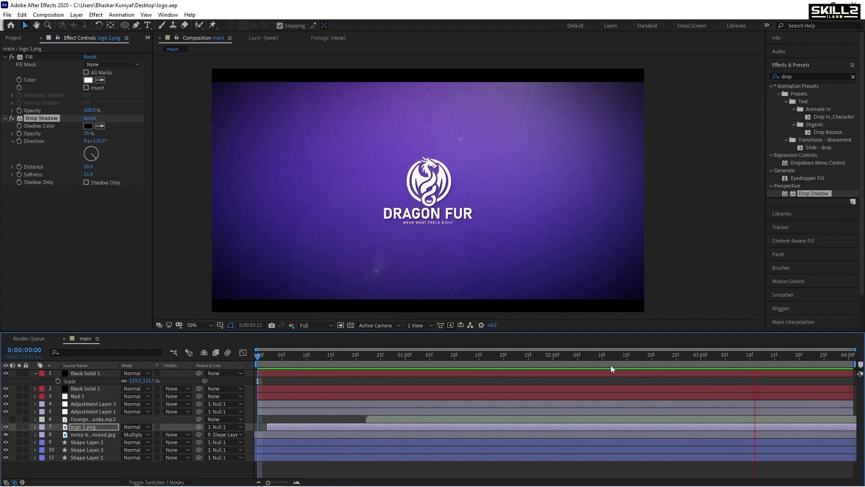
left_click(36, 374)
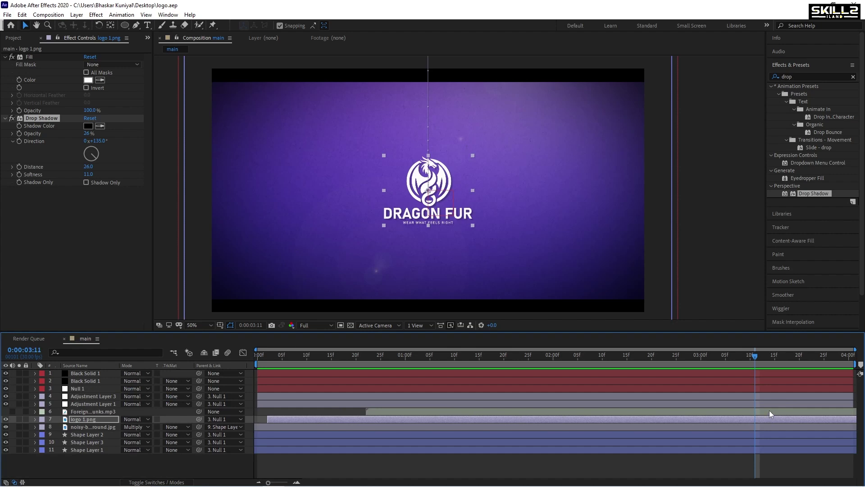
- Extend the main composition by changing the seconds of its duration to 8 in the Composition Settings
left_click(49, 15)
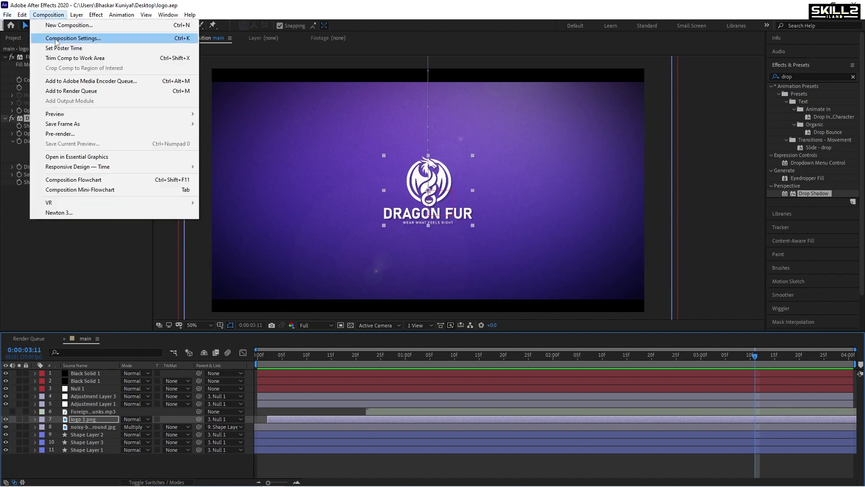
left_click(61, 40)
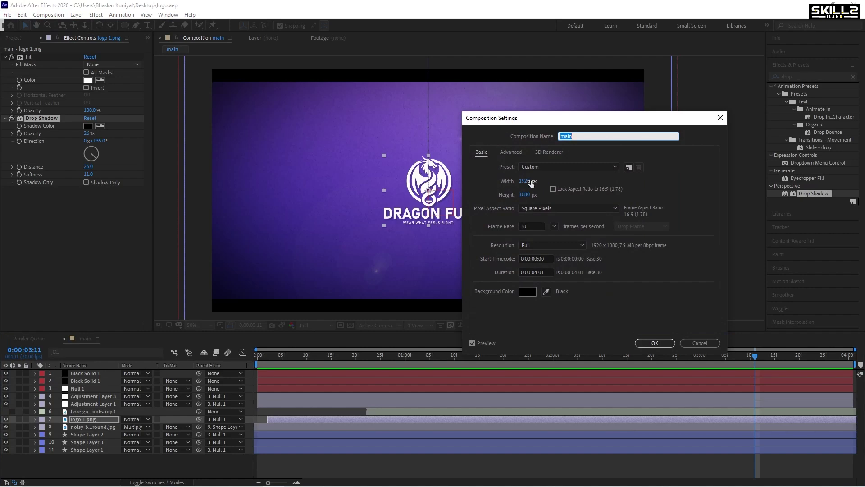
left_click(535, 272)
key("Delete")
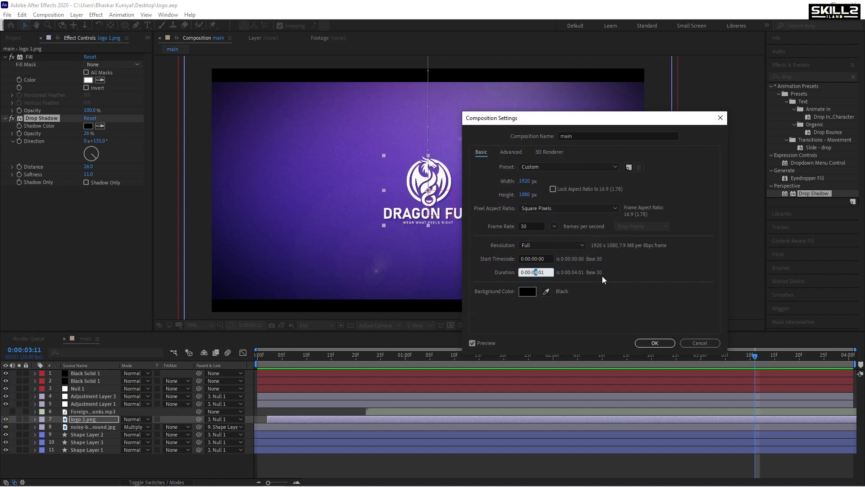
type("8")
key("Return")
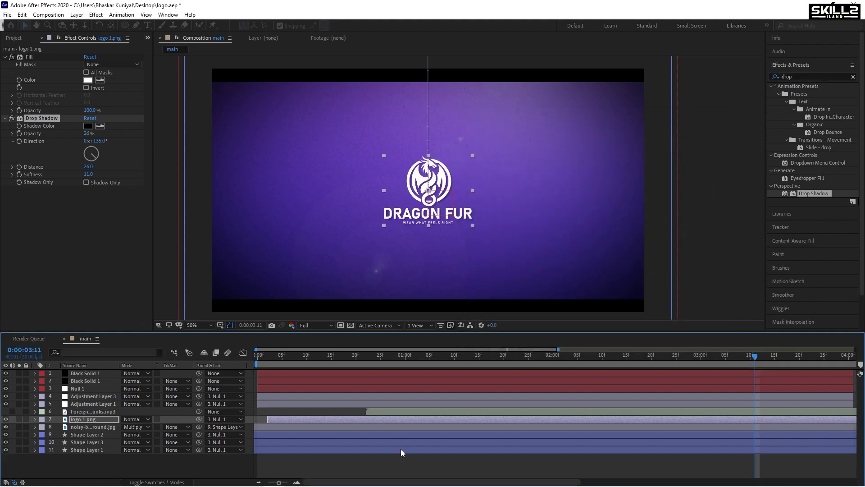
- Save the project, preview the animation and extend the layers that end early to the end of the 8-second composition
key("ctrl+s")
left_click_drag(495, 358, 378, 359)
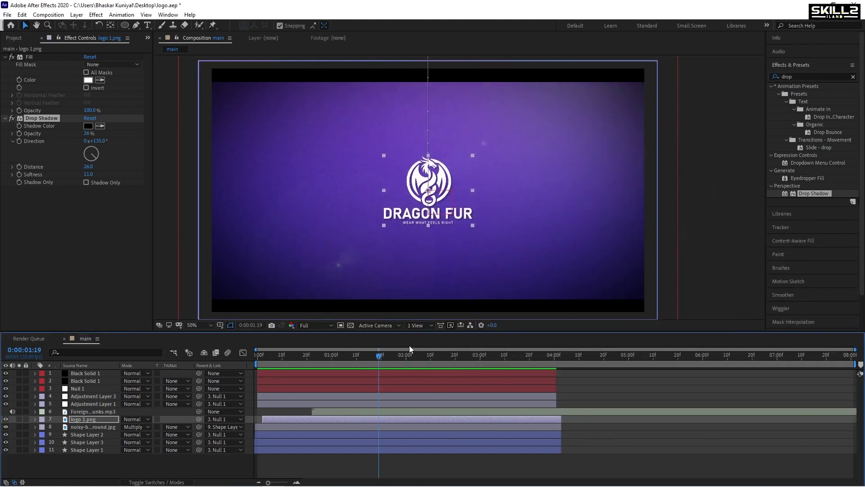
key("space")
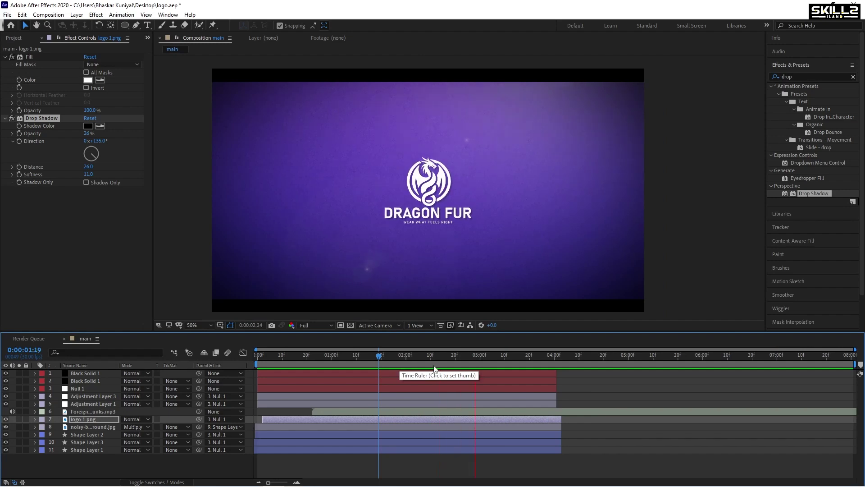
left_click_drag(556, 381, 854, 381)
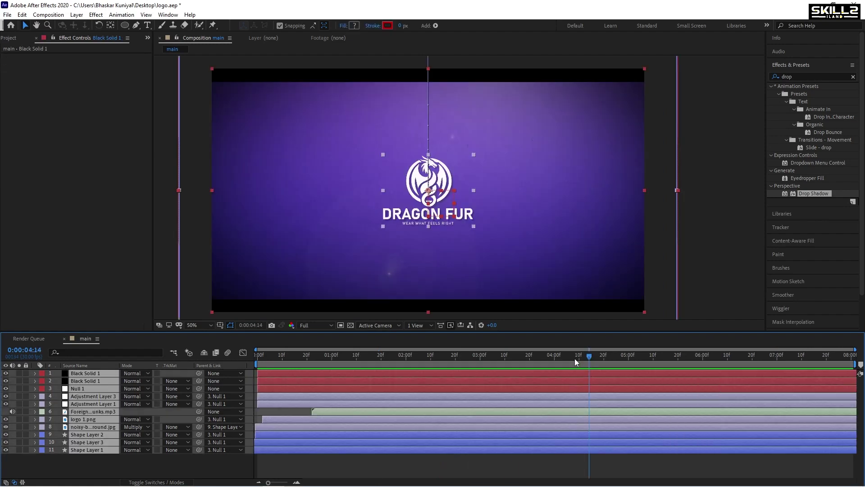
- Go to 0:00:05:00 and show the Position keyframes of logo 1.png and Shape Layers 1, 2 and 3
left_click_drag(574, 358, 628, 360)
left_click(558, 466)
left_click(578, 450)
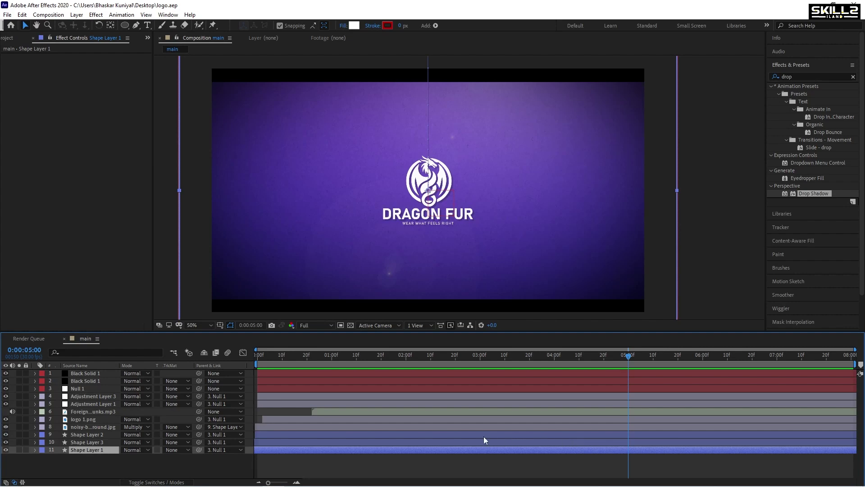
left_click(562, 441, "ctrl")
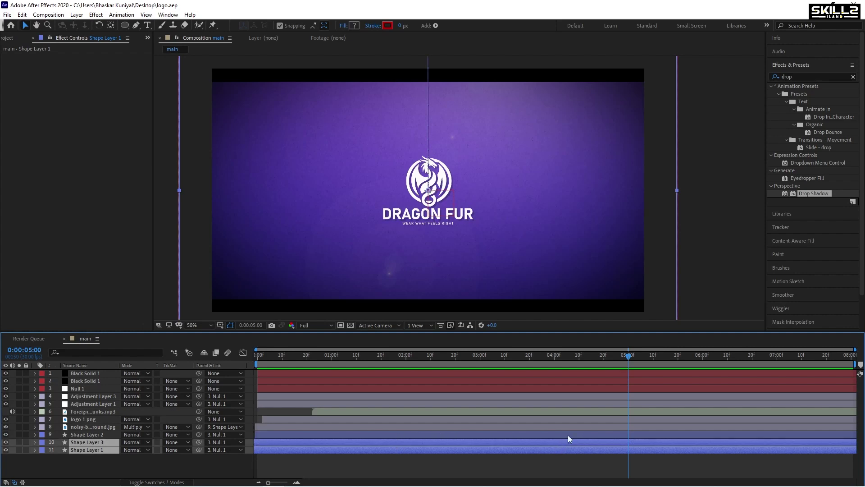
left_click(568, 433, "ctrl")
left_click(531, 418, "ctrl")
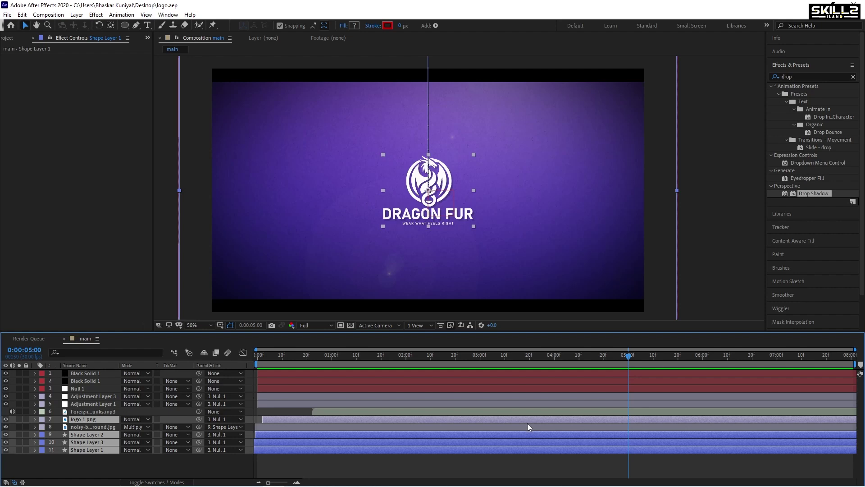
key("p")
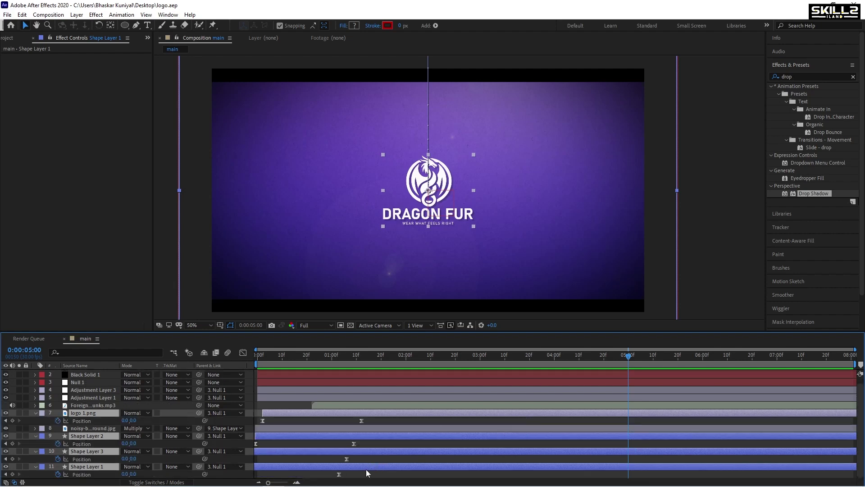
- Paste the Position keyframes into Shape Layer 2 at 0:00:05:00 and into Shape Layer 3 three frames after that, at 0:00:05:03
left_click(233, 444)
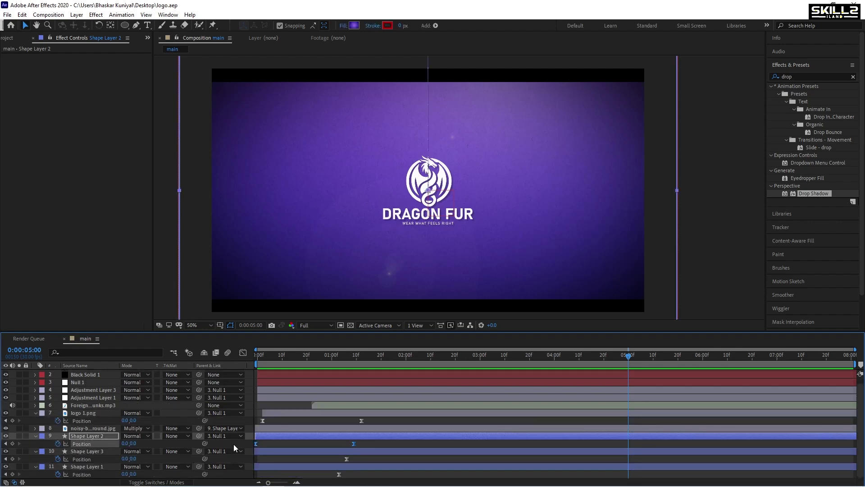
key("ctrl+v")
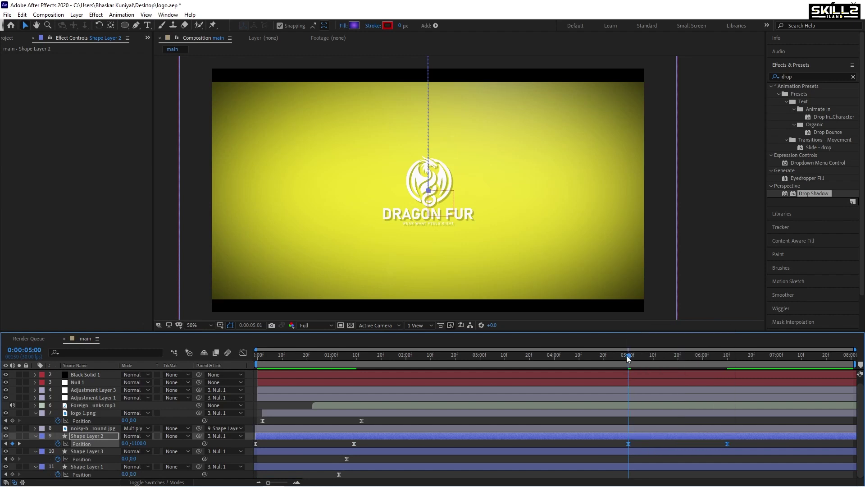
key("Page_Down")
key("Page_Down")
key("Page_Down")
left_click_drag(364, 458, 196, 461)
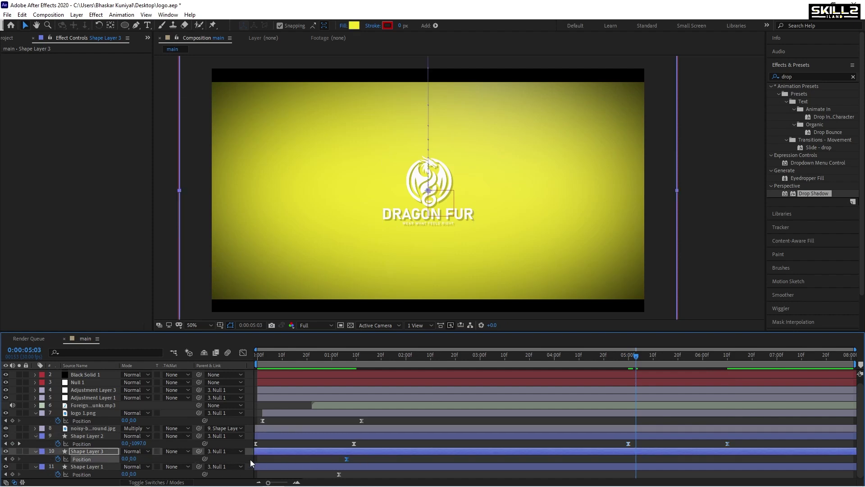
key("ctrl+v")
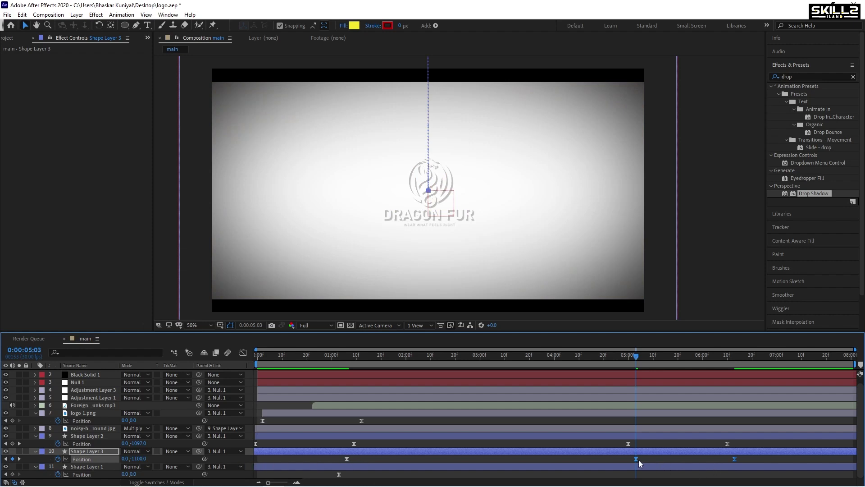
- Paste the Position keyframes into Shape Layer 1 at 0:00:05:06, three frames after those of Shape Layer 3
left_click(338, 474)
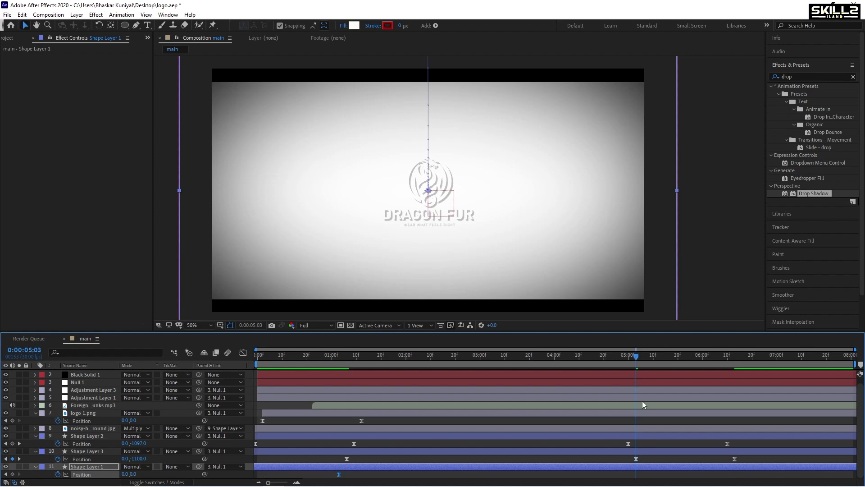
key("Page_Down")
key("Page_Down")
key("Page_Down")
key("ctrl+v")
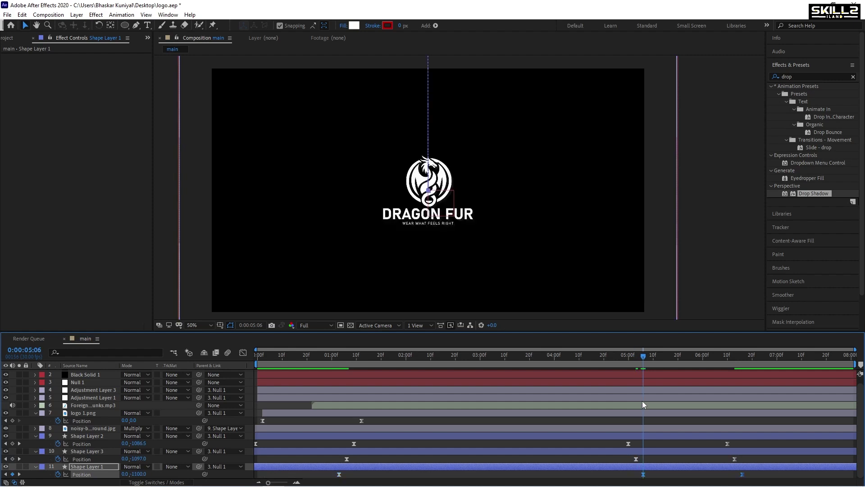
- Copy the Position keyframes of logo 1.png and paste them on the same layer at 0:00:05:00
left_click_drag(642, 357, 626, 364)
left_click_drag(384, 417, 259, 424)
key("ctrl+c")
key("ctrl+v")
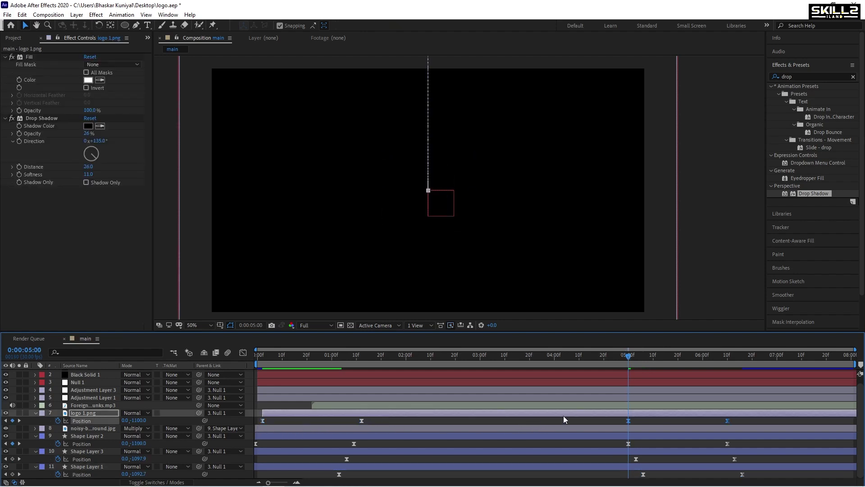
- Time-reverse the pasted Position keyframes of the logo and the three shape layers, and preview the exit from 0:00:04:23
left_click_drag(612, 421, 774, 478)
right_click(743, 474)
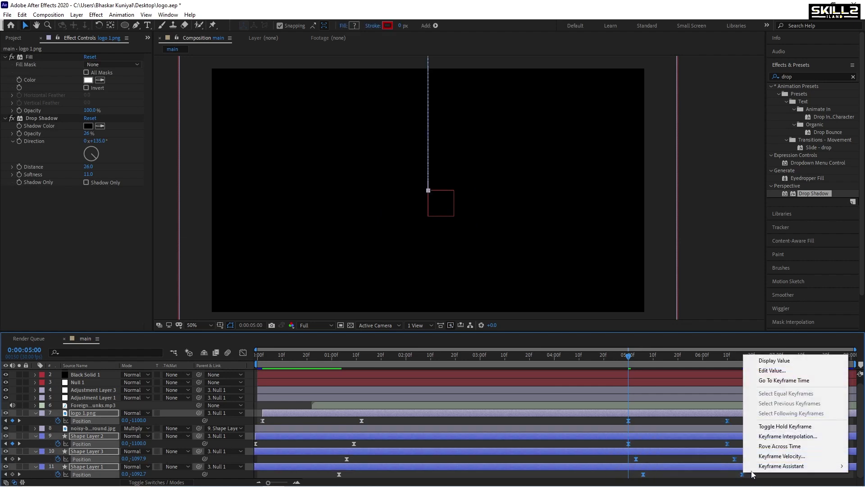
mouse_move(747, 466)
left_click(692, 468)
left_click(611, 357)
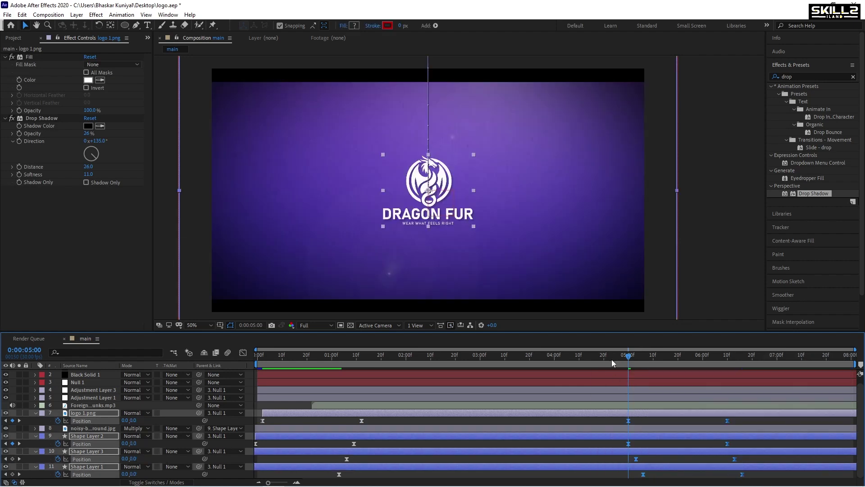
key("space")
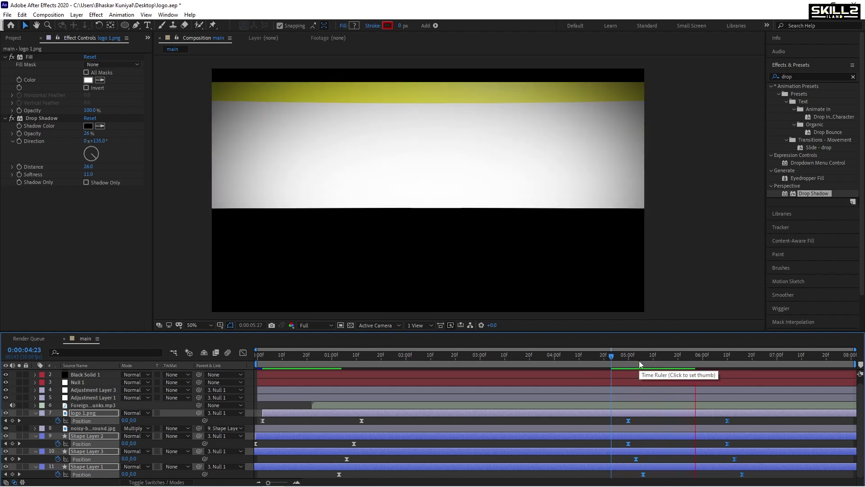
- At the 0:00:06:10 keyframe, move logo 1.png and Shape Layer 2 down out of frame to Position 0.0, 1021.7
left_click_drag(638, 361, 727, 364)
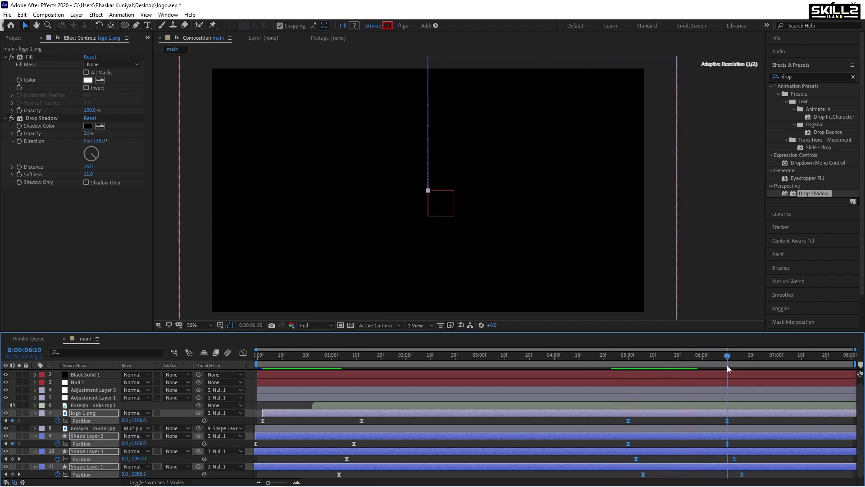
left_click(751, 436)
left_click(740, 414, "ctrl")
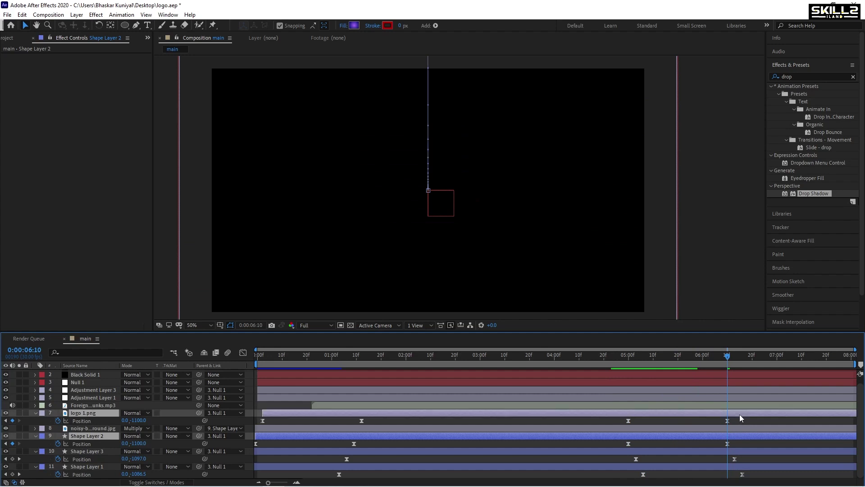
key("ctrl+v")
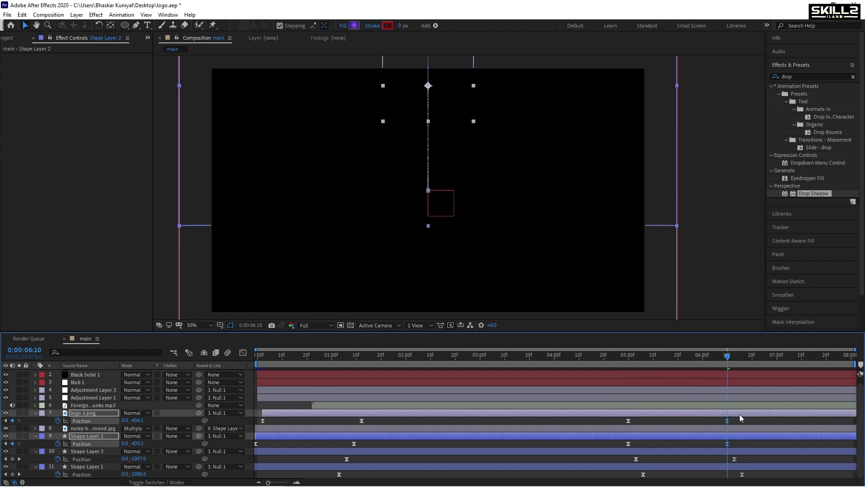
key("shift+Down")
key("shift+Down")
key("shift+Down")
key("shift+Down")
key("shift+Down")
key("shift+Down")
key("shift+Down")
key("shift+Down")
key("shift+Down")
key("shift+Down")
key("shift+Down")
key("shift+Down")
key("shift+Down")
key("shift+Down")
key("shift+Down")
key("shift+Down")
key("shift+Down")
key("shift+Down")
key("shift+Down")
key("shift+Down")
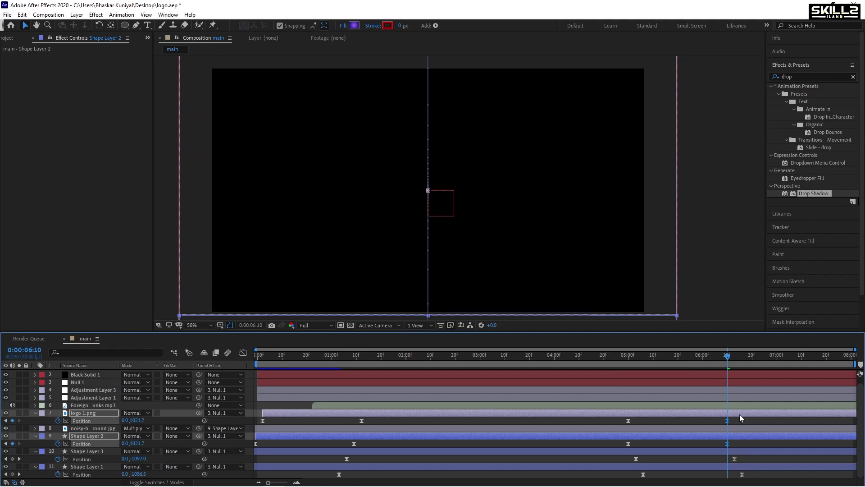
- At its last keyframe, 0:00:06:13, move Shape Layer 3 down out of frame to Position 0.0, 1021.7
left_click(742, 450)
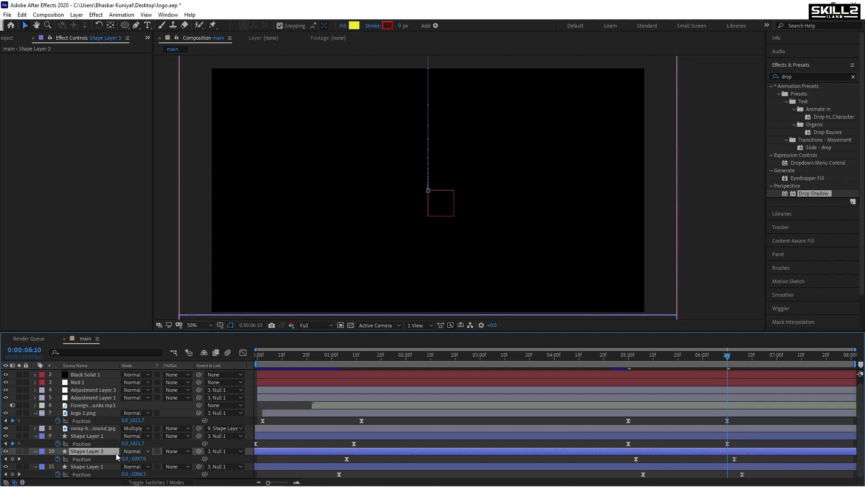
left_click(18, 458)
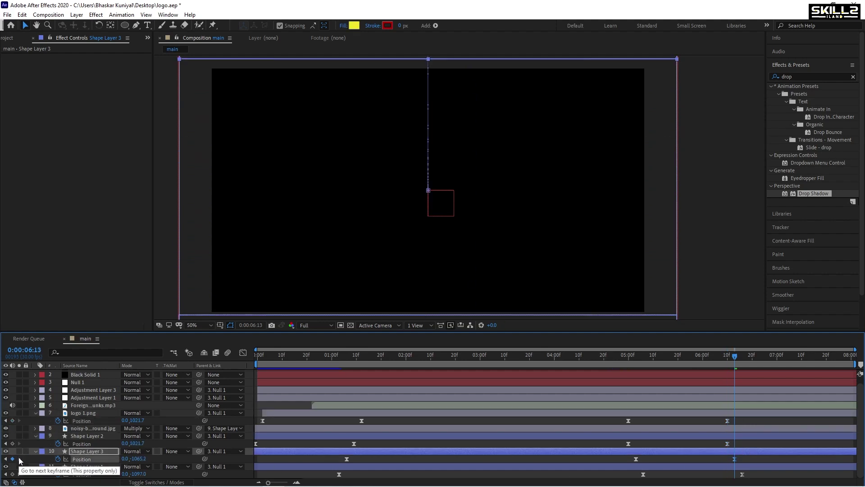
key("shift+Down")
key("shift+Down")
key("shift+Down")
key("shift+Down")
key("shift+Down")
key("shift+Down")
key("shift+Down")
key("shift+Down")
key("shift+Down")
key("shift+Down")
key("shift+Down")
key("shift+Down")
key("shift+Down")
key("shift+Down")
key("shift+Down")
key("shift+Down")
key("shift+Down")
key("shift+Down")
key("shift+Down")
key("shift+Down")
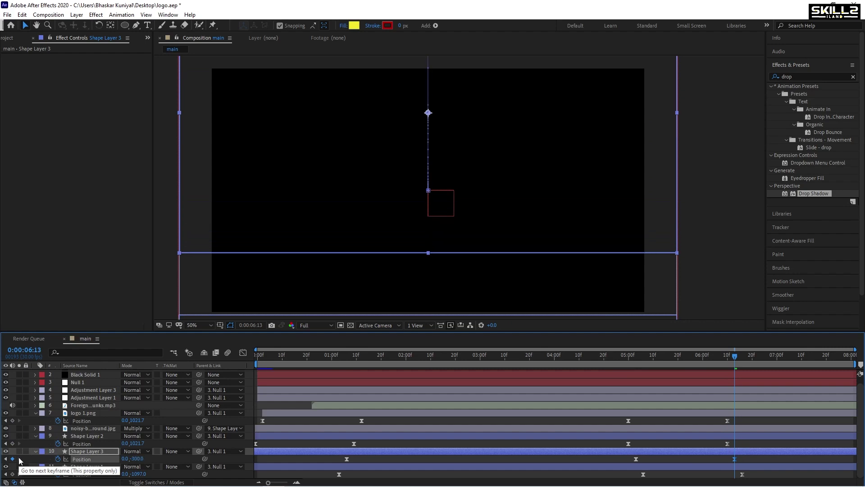
key("shift+Down")
key("shift+Down")
key("shift+Down")
key("shift+Down")
key("shift+Down")
key("shift+Down")
key("shift+Down")
key("shift+Down")
key("shift+Down")
key("shift+Down")
key("shift+Down")
key("shift+Down")
key("shift+Down")
key("shift+Down")
key("shift+Down")
key("shift+Down")
key("shift+Down")
key("shift+Down")
key("shift+Down")
key("shift+Down")
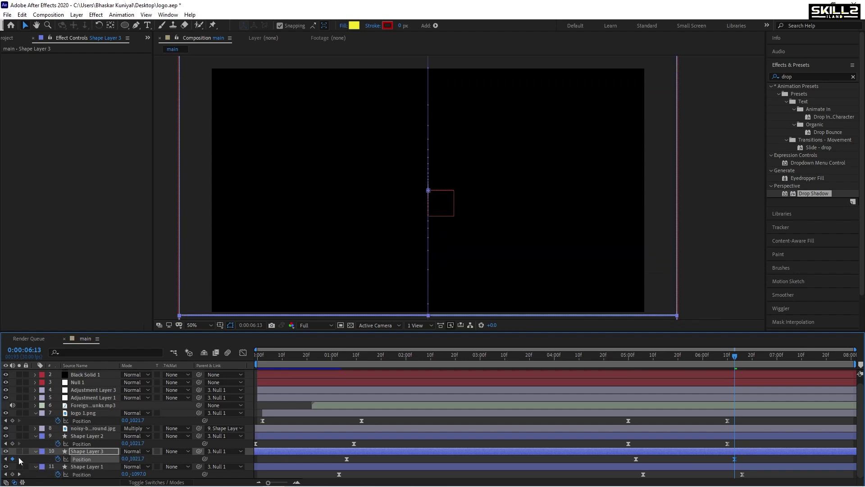
- At its last keyframe, 0:00:06:16, move Shape Layer 1 down out of frame to Position 0.0, 1021.7
left_click(18, 474)
left_click(78, 468)
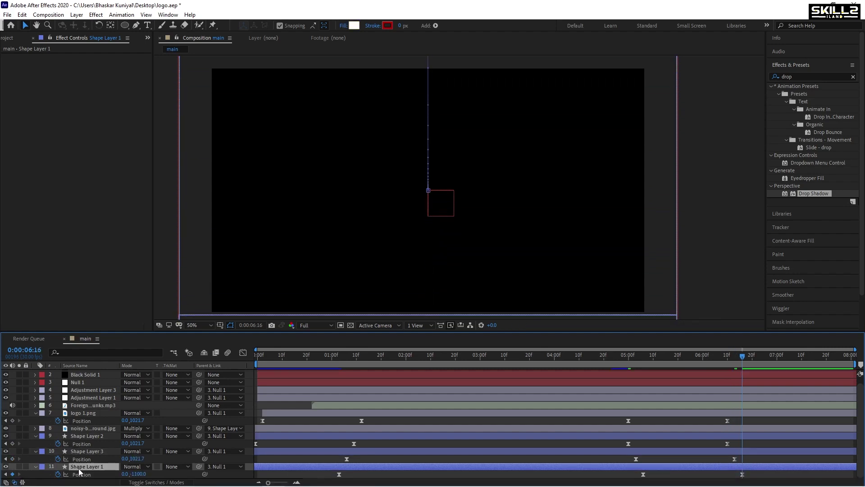
key("shift+Down")
key("shift+Down")
key("shift+Down")
key("shift+Down")
key("shift+Down")
key("shift+Down")
key("shift+Down")
key("shift+Down")
key("shift+Down")
key("shift+Down")
key("shift+Down")
key("shift+Down")
key("shift+Down")
key("shift+Down")
key("shift+Down")
key("shift+Down")
key("shift+Down")
key("shift+Down")
key("shift+Down")
key("shift+Down")
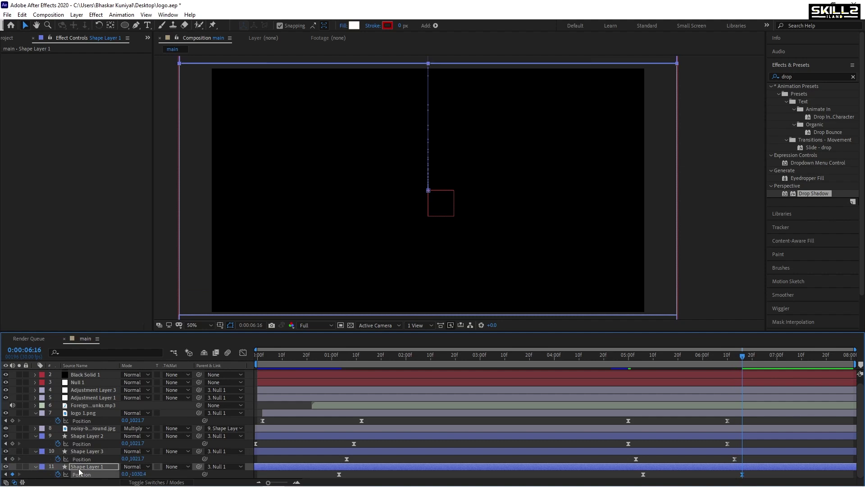
key("shift+Down")
key("shift+Down")
key("shift+Down")
key("shift+Down")
key("shift+Down")
key("shift+Down")
key("shift+Down")
key("shift+Down")
key("shift+Down")
key("shift+Down")
key("shift+Down")
key("shift+Down")
key("shift+Down")
key("shift+Down")
key("shift+Down")
key("shift+Down")
key("shift+Down")
key("shift+Down")
key("shift+Down")
key("shift+Down")
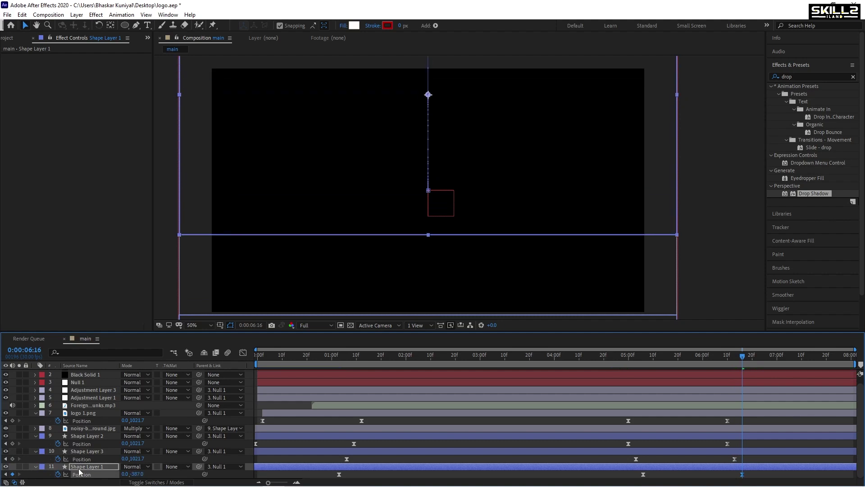
key("shift+Down")
key("shift+Down")
key("shift+Down")
key("shift+Down")
key("shift+Down")
key("shift+Down")
key("shift+Down")
key("shift+Down")
key("shift+Down")
key("shift+Down")
key("shift+Down")
key("shift+Down")
key("shift+Down")
key("shift+Down")
key("shift+Down")
key("shift+Down")
key("shift+Down")
key("shift+Down")
key("shift+Down")
key("shift+Down")
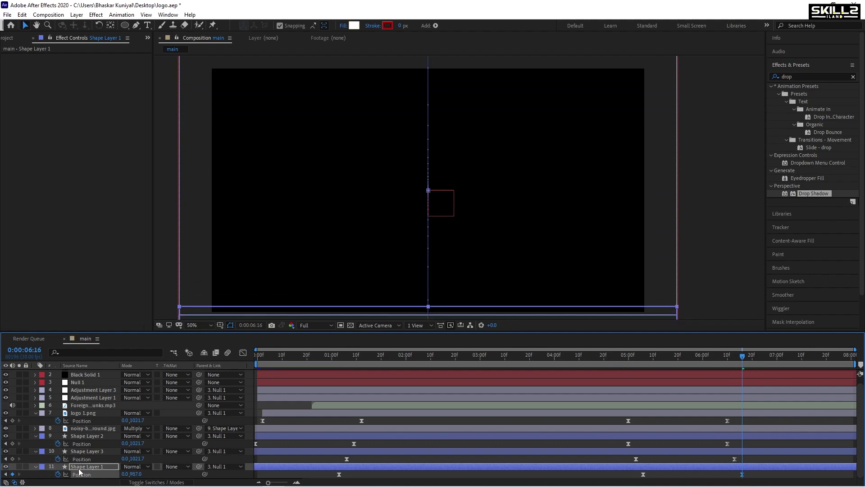
- End the work area at 0:00:06:18, just after the last exit keyframe, and trim the composition to it
left_click(745, 356)
left_click_drag(744, 355, 747, 356)
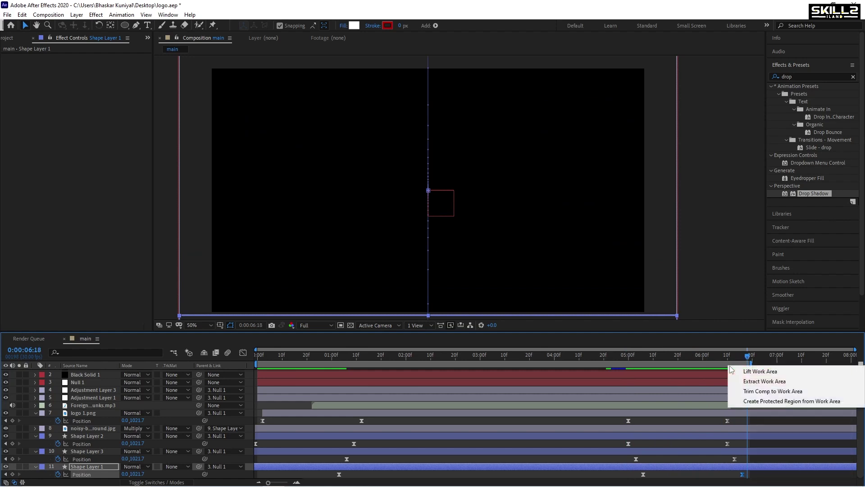
right_click(729, 364)
left_click(760, 391)
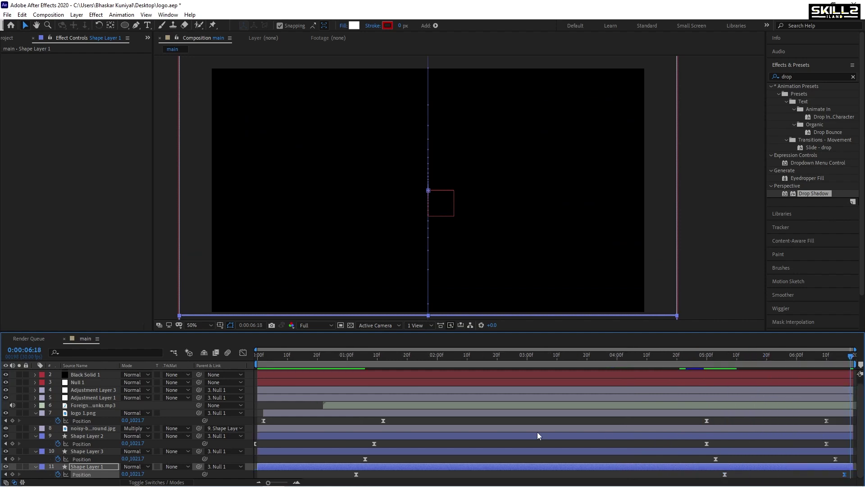
- Collapse the revealed keyframe properties of all layers in the main composition and deselect them
key("ctrl+a")
key("u")
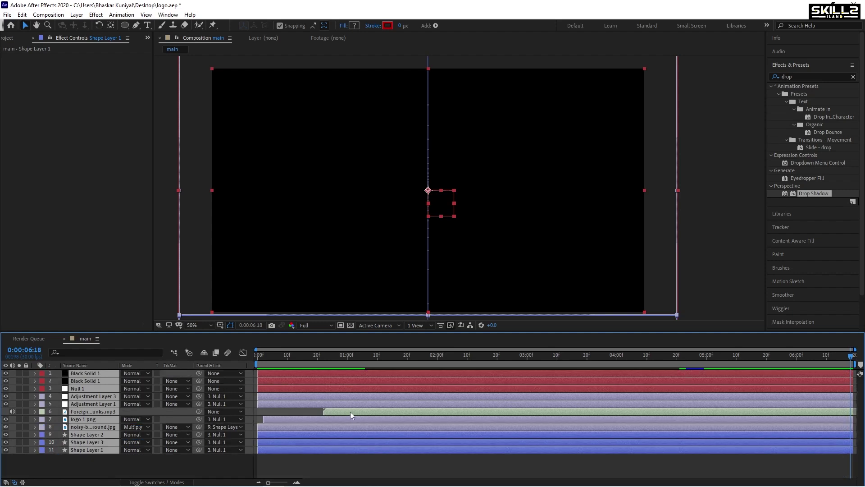
left_click(312, 411)
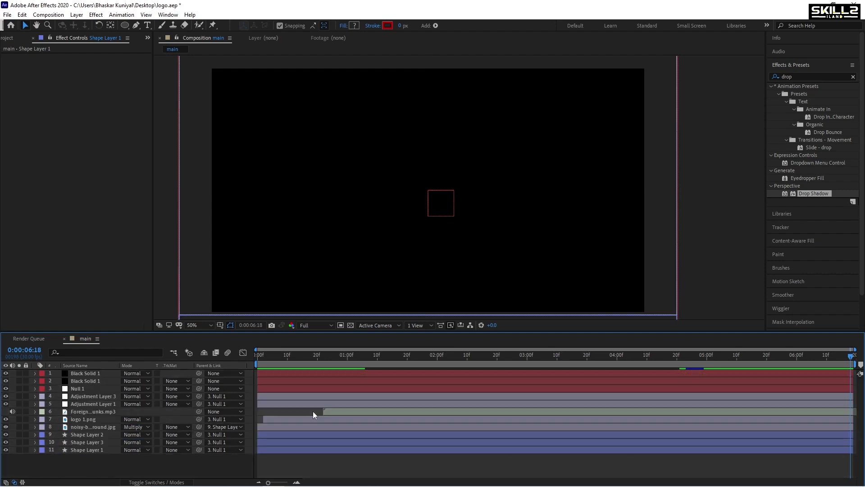
- Duplicate the Foreign Land (Sting) audio layer and time-reverse the upper copy
left_click(567, 412)
key("ctrl+d")
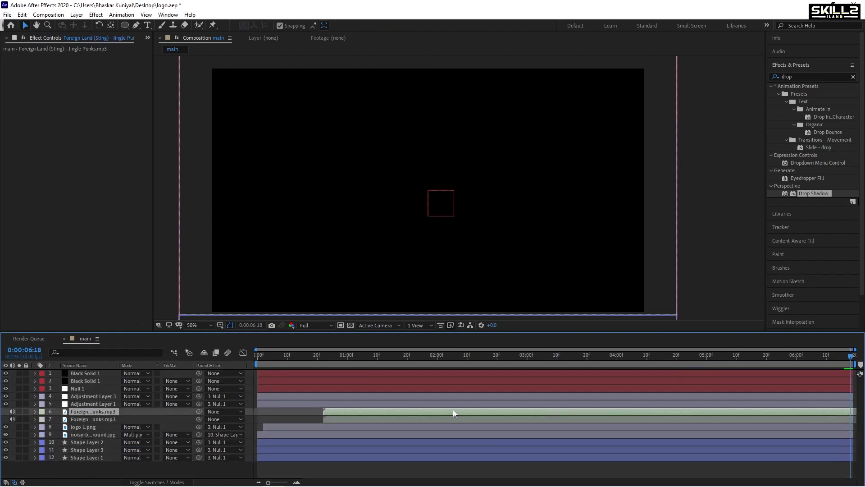
right_click(343, 412)
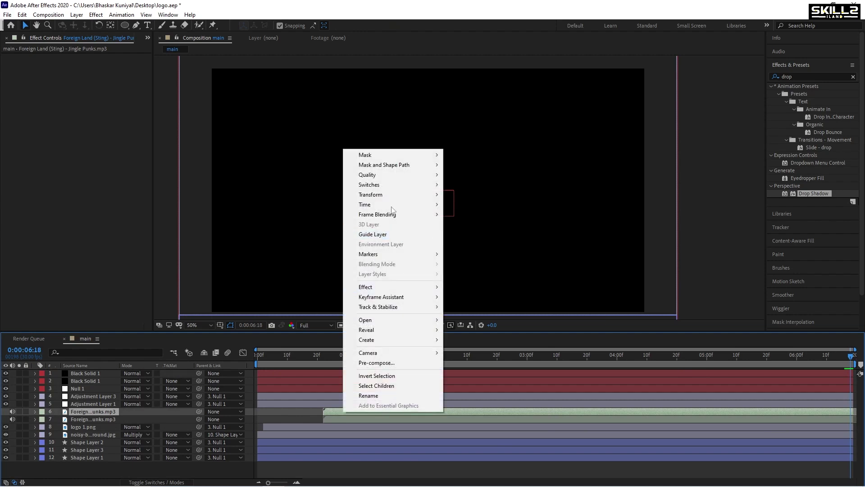
mouse_move(378, 205)
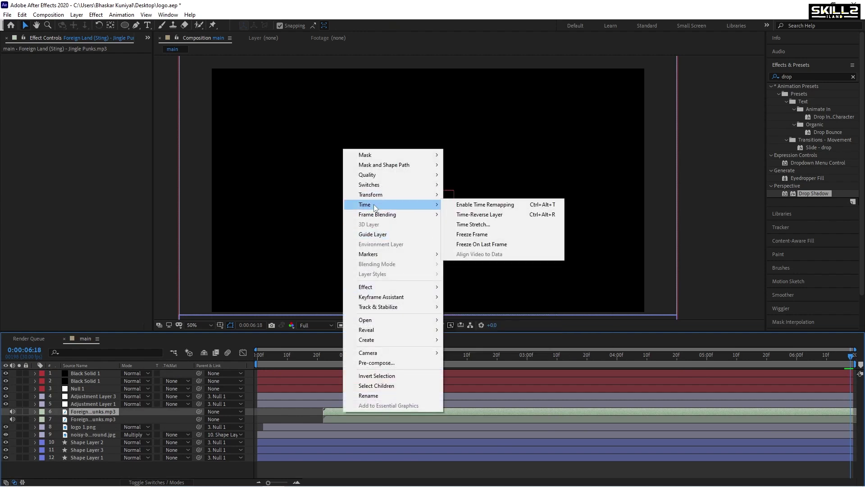
left_click(503, 215)
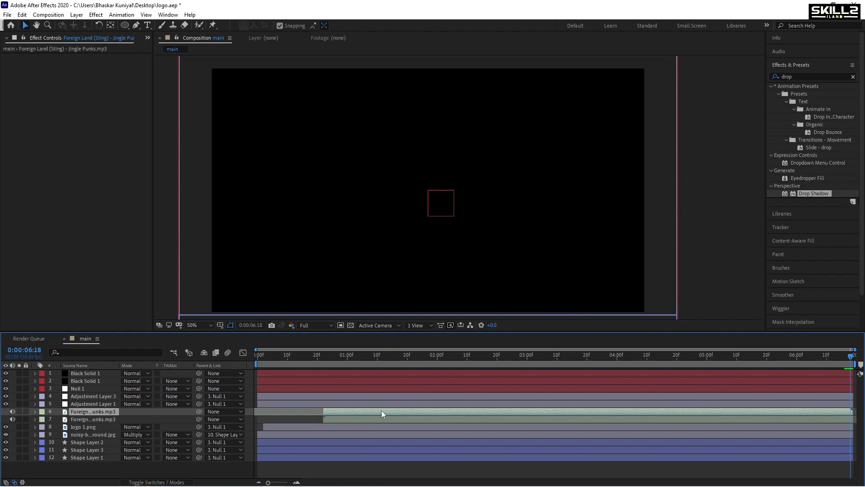
- Trim the reversed audio copy to start at 0:00:03:24 and the original audio layer to end there
left_click_drag(385, 357, 599, 356)
left_click_drag(325, 411, 599, 411)
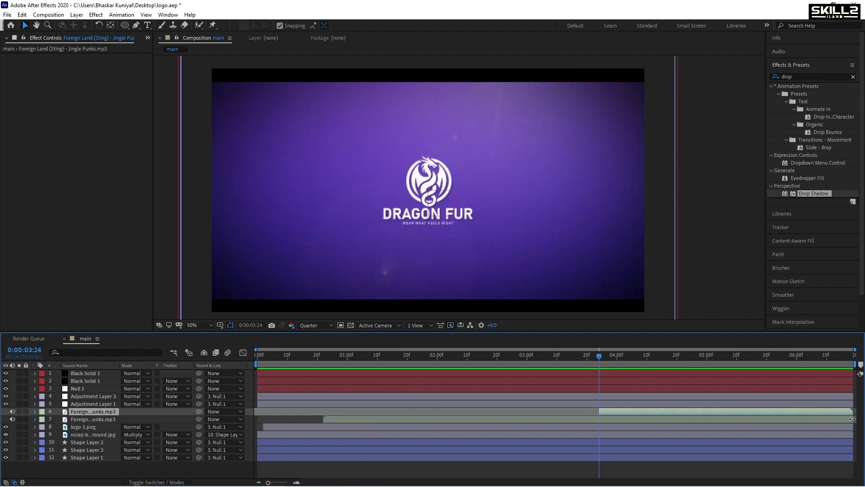
left_click_drag(852, 418, 599, 415)
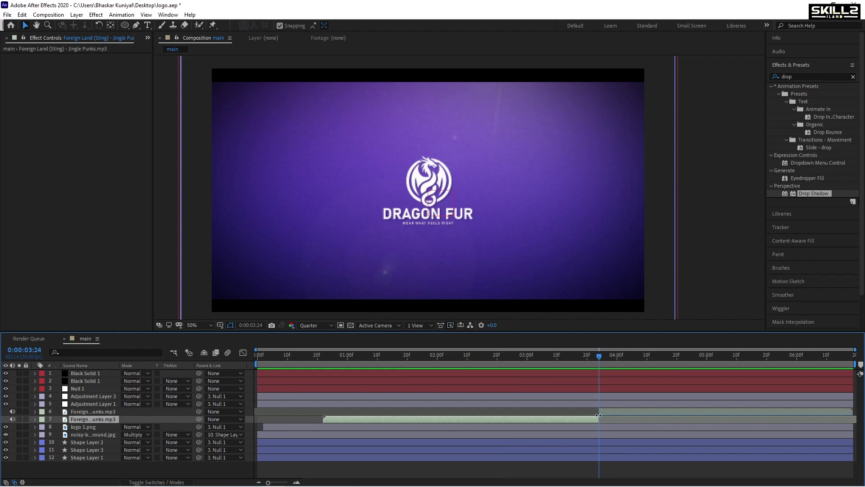
- Slide the reversed audio copy earlier to match the logo's exit, ending around 0:00:06:08, and preview the animation with sound
left_click_drag(575, 358, 845, 359)
left_click_drag(806, 411, 775, 411)
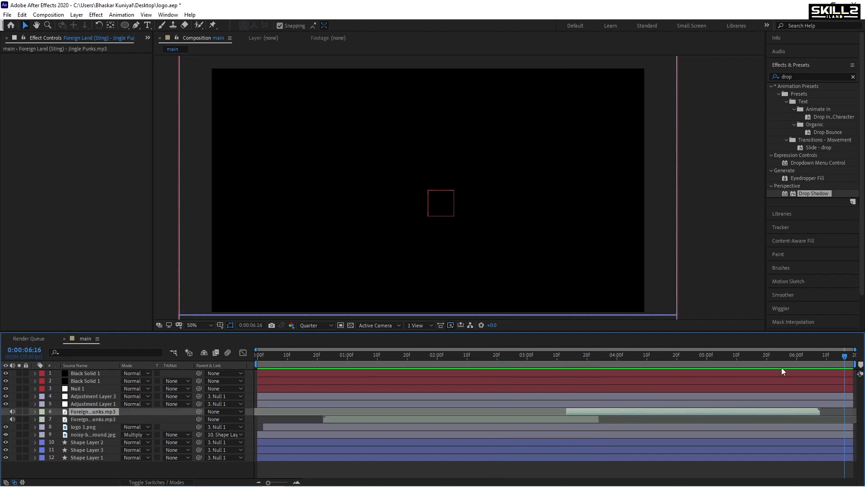
left_click(707, 355)
key("space")
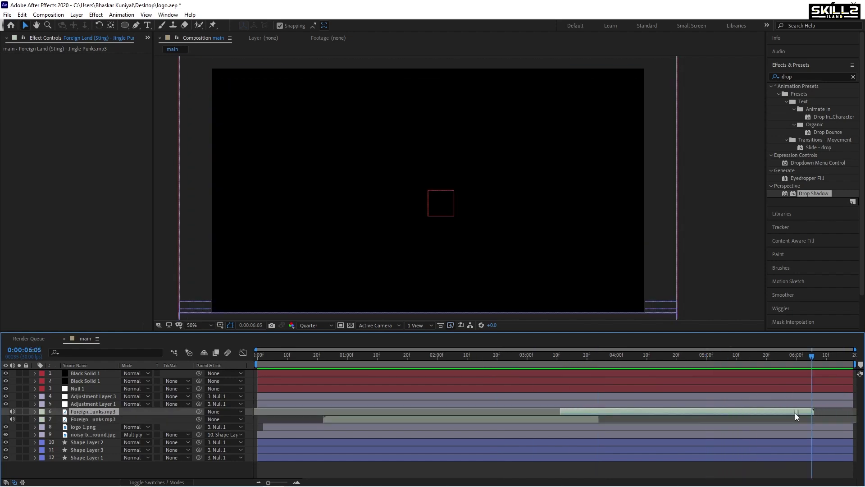
left_click_drag(794, 413, 793, 412)
left_click_drag(810, 357, 754, 358)
key("space")
key("space")
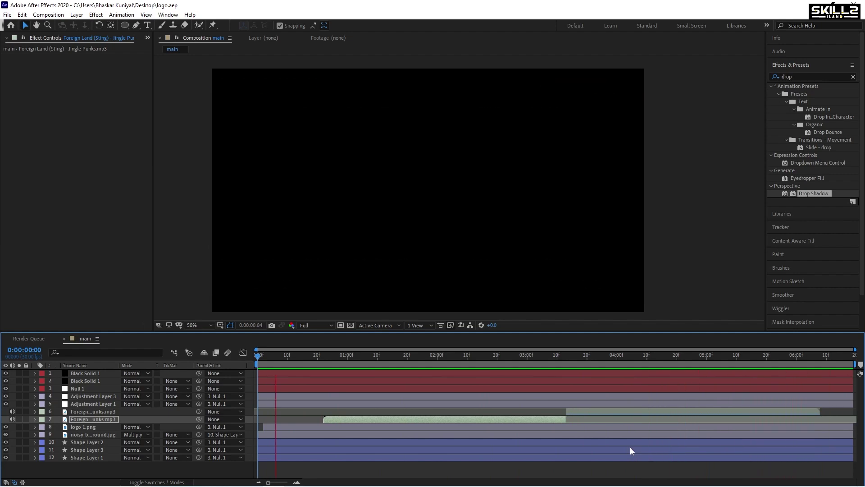
key("space")
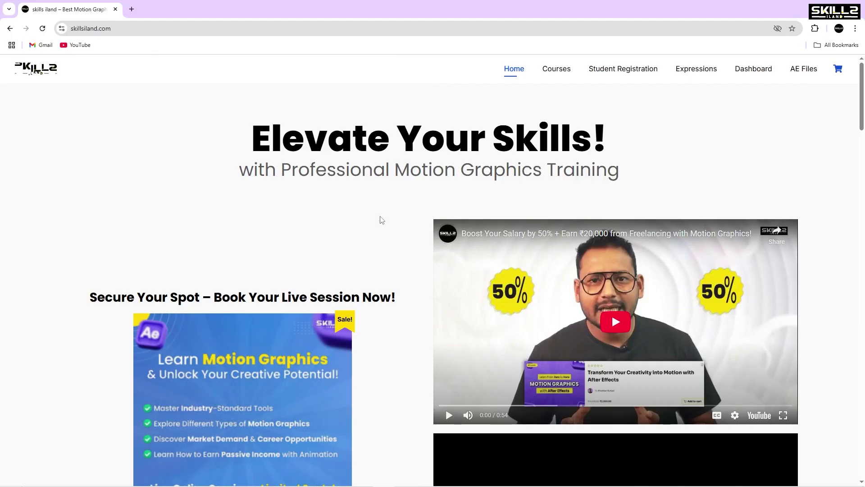
- In the browser, open the featured course "Transform Your Creativity into Motion with After Effects" from the skillsiland.com home page
scroll(381, 219, "down", 3)
scroll(380, 219, "down", 18)
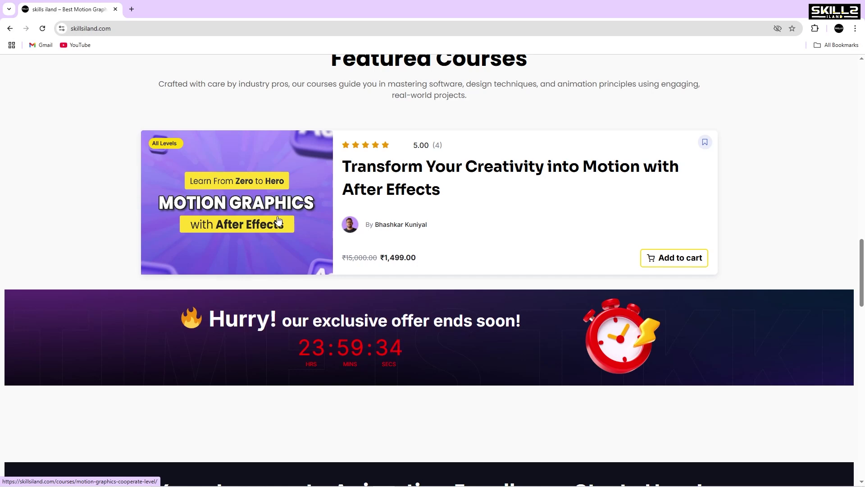
left_click(279, 220)
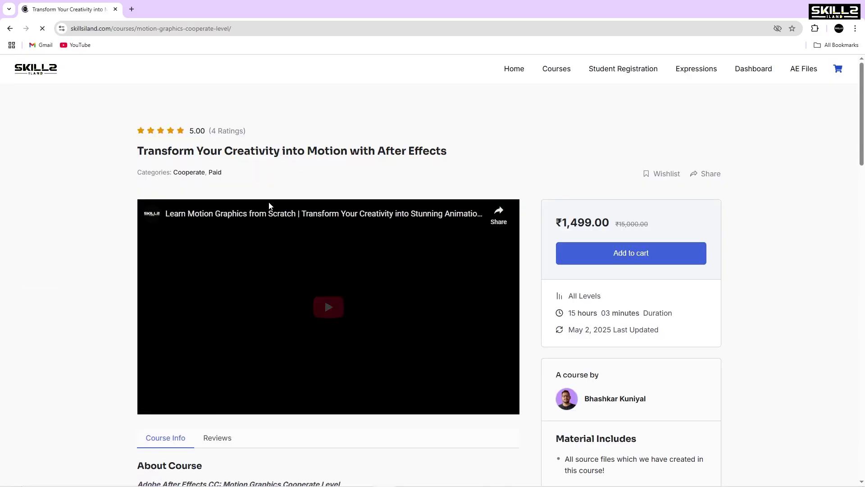
- Review the course page's learning goals and content list, expanding section 20, Creating a Stunning Portfolio, and return to the purchase details
scroll(347, 225, "down", 8)
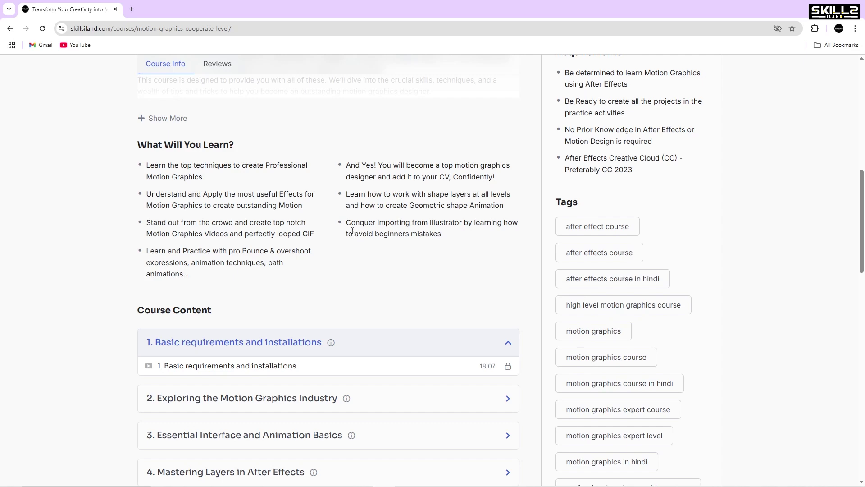
scroll(425, 280, "down", 9)
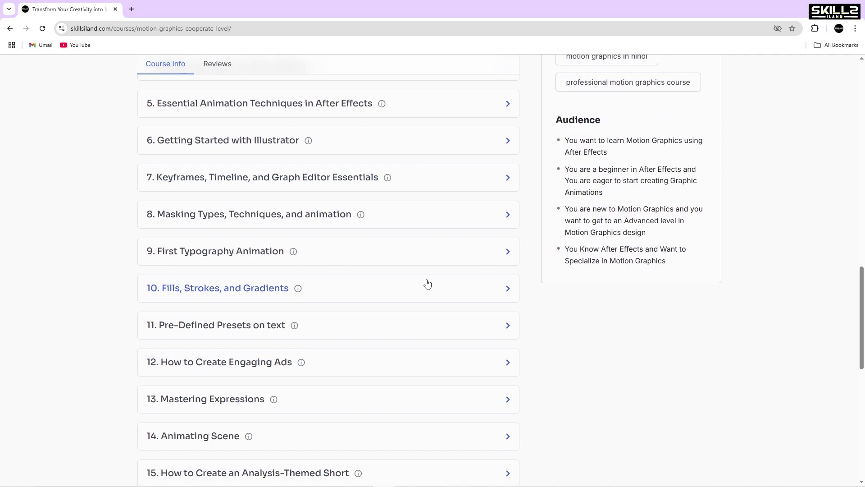
scroll(428, 282, "down", 7)
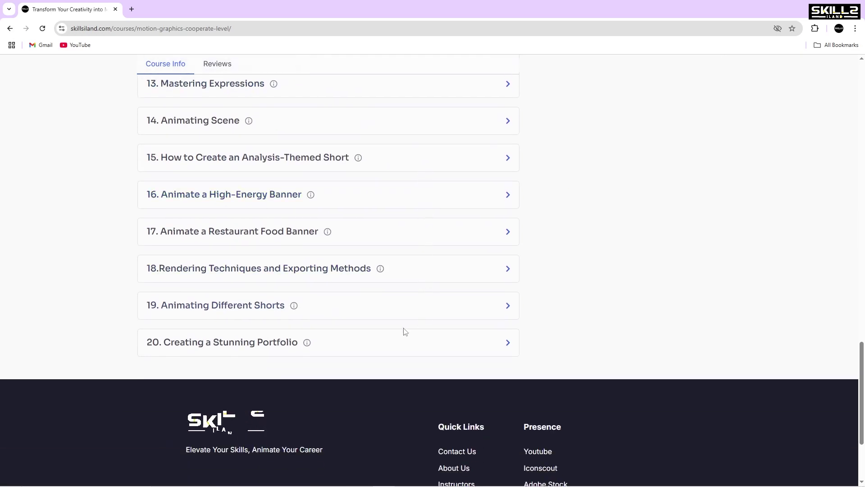
left_click(399, 345)
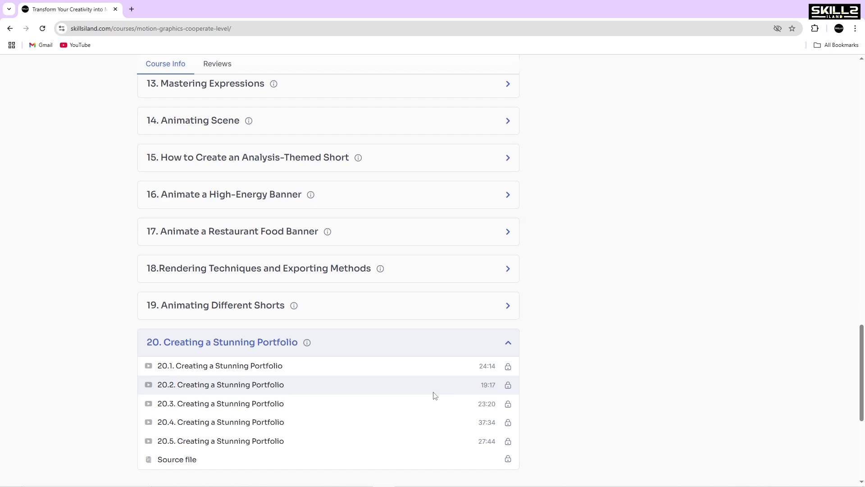
scroll(435, 396, "up", 4)
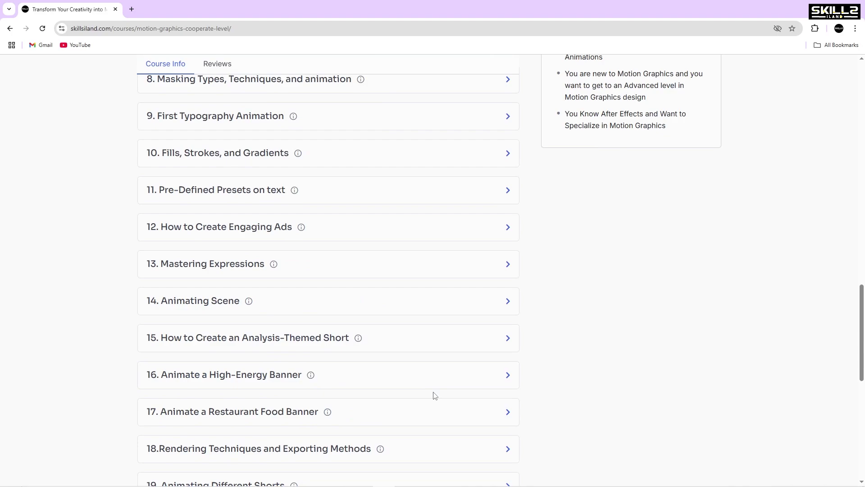
scroll(435, 396, "up", 15)
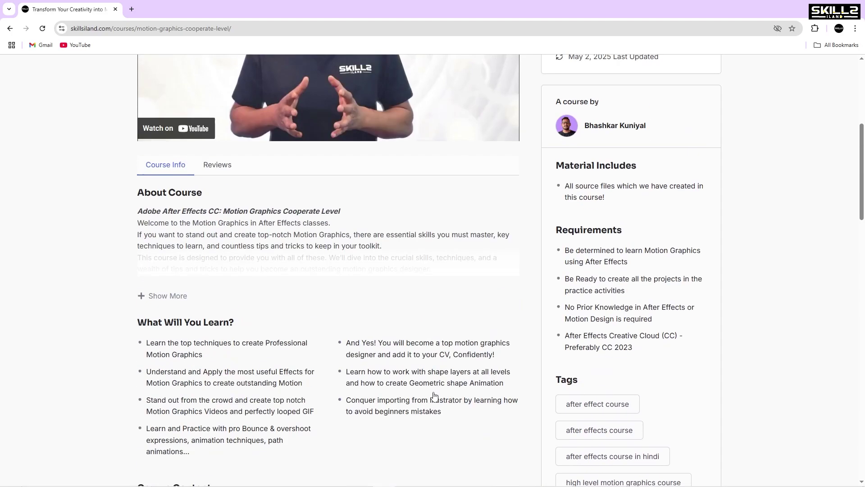
scroll(435, 395, "up", 4)
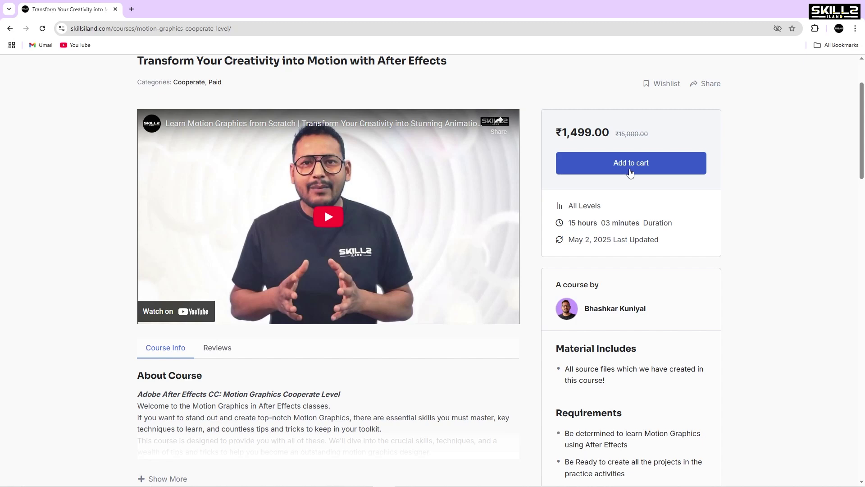
scroll(630, 172, "up", 2)
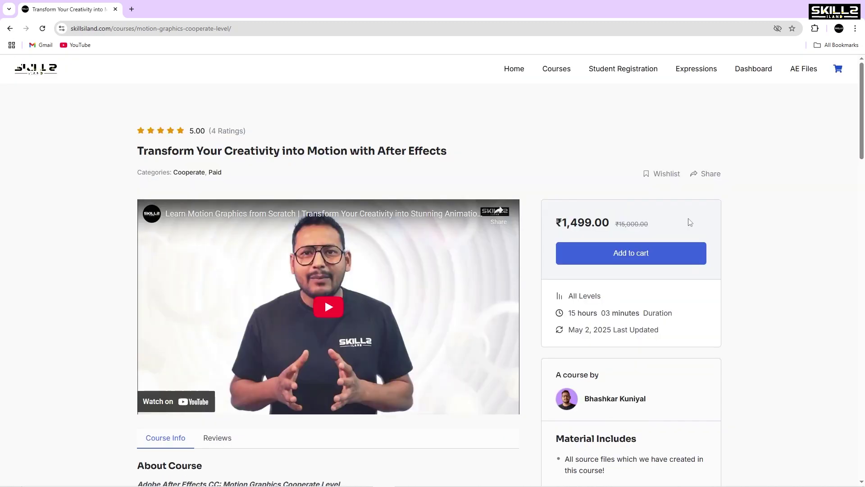